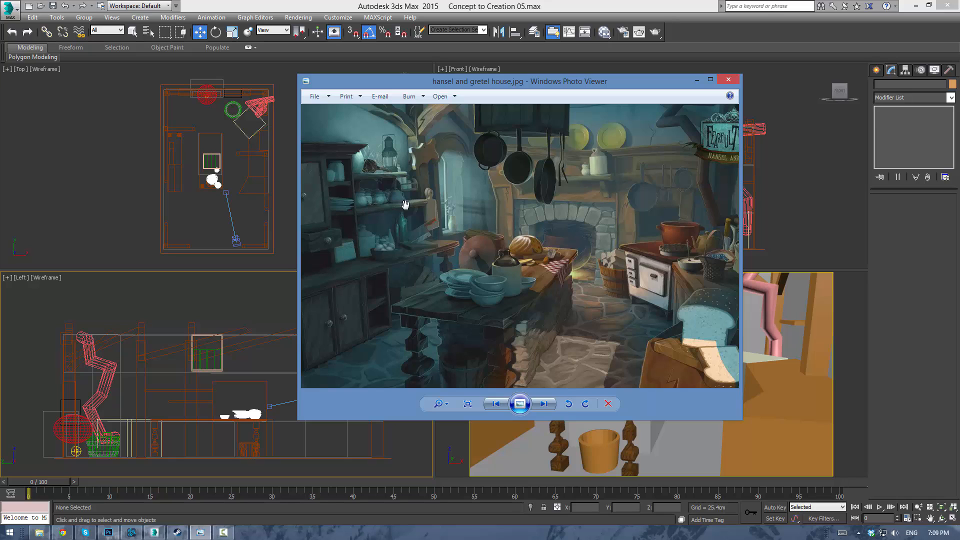
Pan across the Hansel and Gretel kitchen reference picture and move its window clear of the 3ds Max viewports
left_click_drag(605, 183, 552, 182)
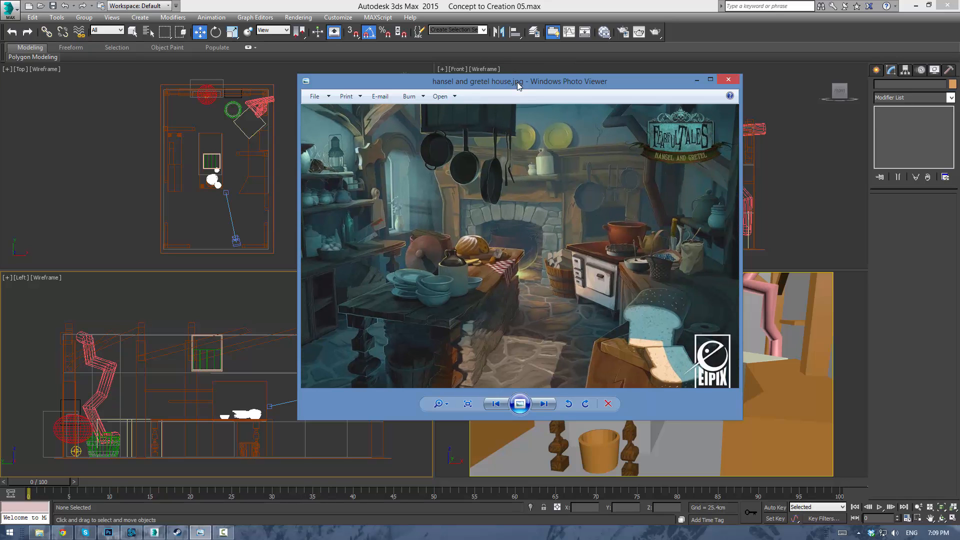
left_click_drag(517, 82, 0, 40)
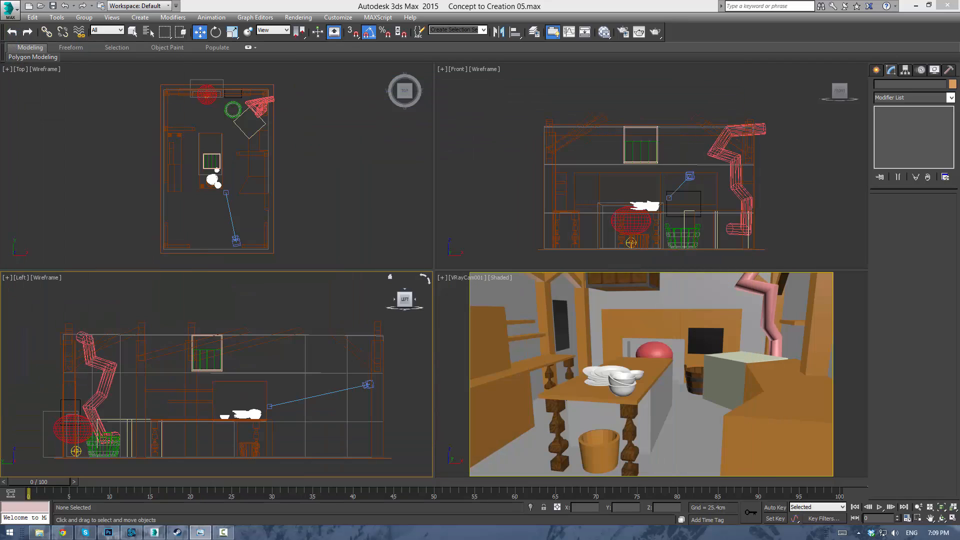
left_click(310, 138)
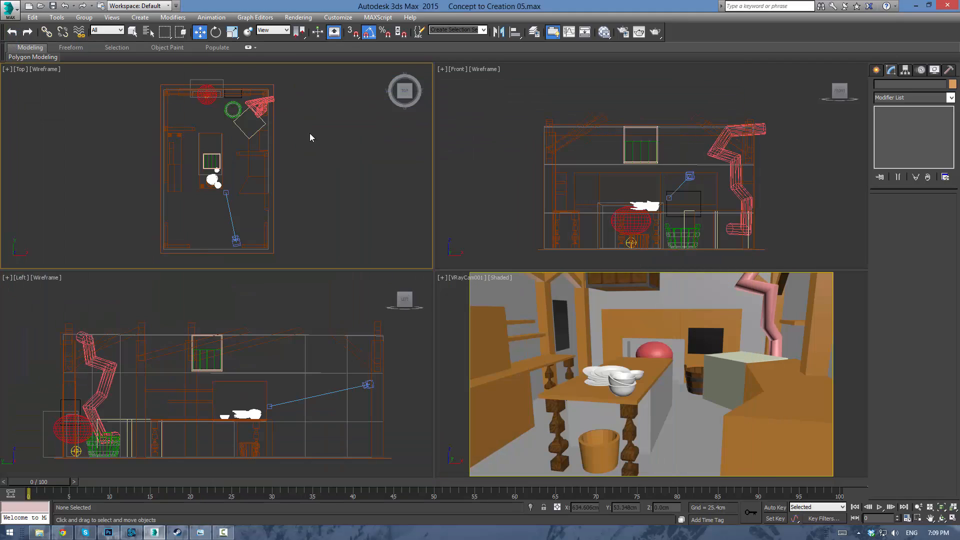
With the Line spline tool in the maximized Front viewport, start a jar profile with a curved body rising from the lower wall shelf
left_click(874, 70)
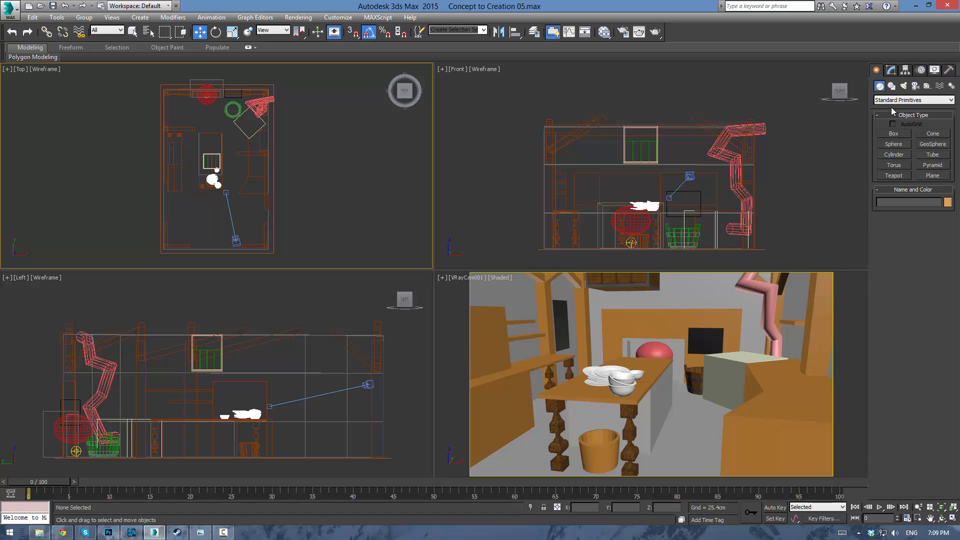
left_click(891, 101)
left_click(891, 86)
left_click(894, 142)
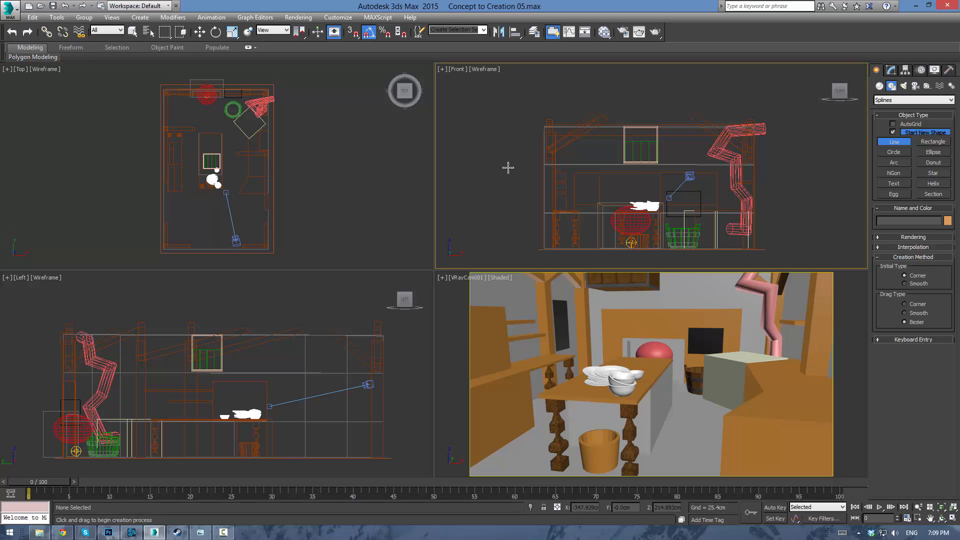
key("alt+w")
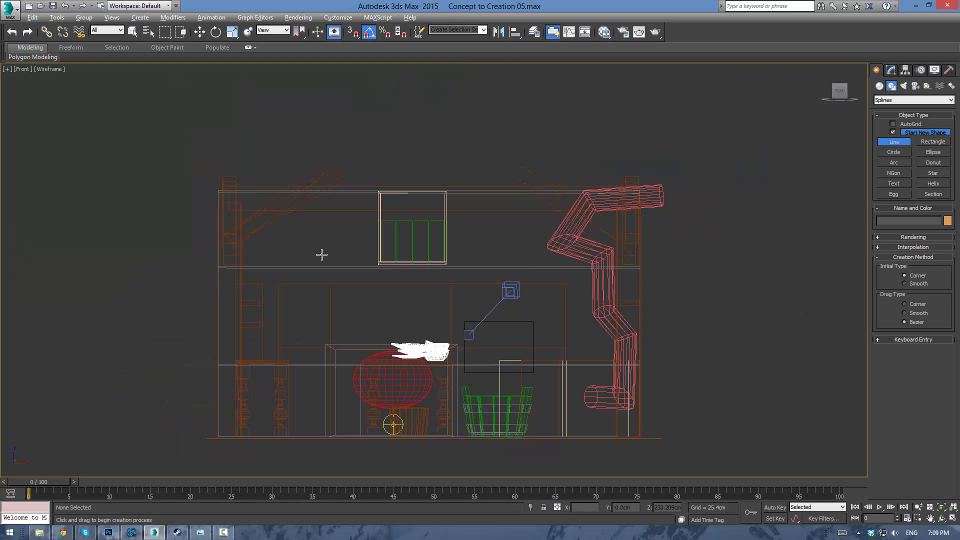
middle_click_drag(258, 213, 460, 160)
scroll(460, 161, "up", 1)
scroll(477, 247, "up", 3)
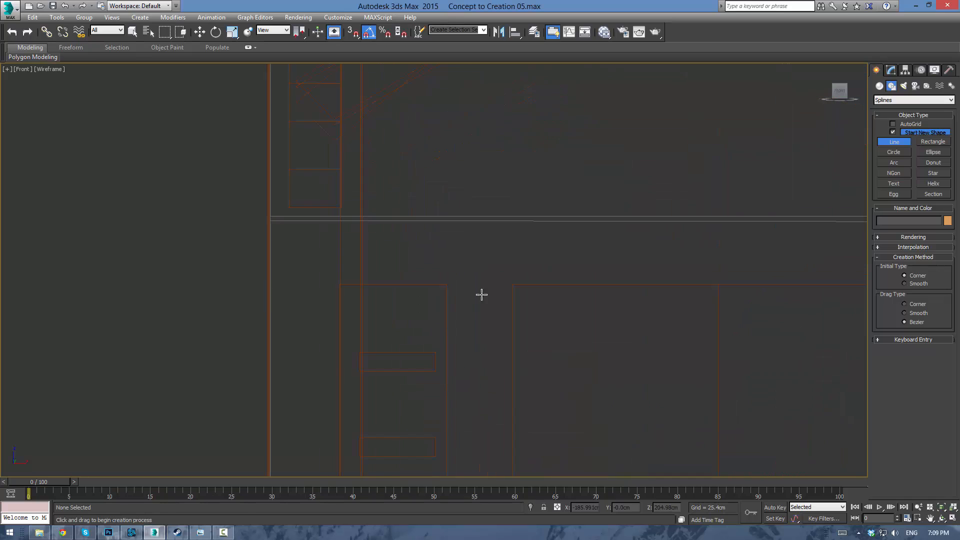
middle_click_drag(467, 331, 480, 187)
scroll(493, 215, "down", 1)
scroll(443, 246, "up", 4)
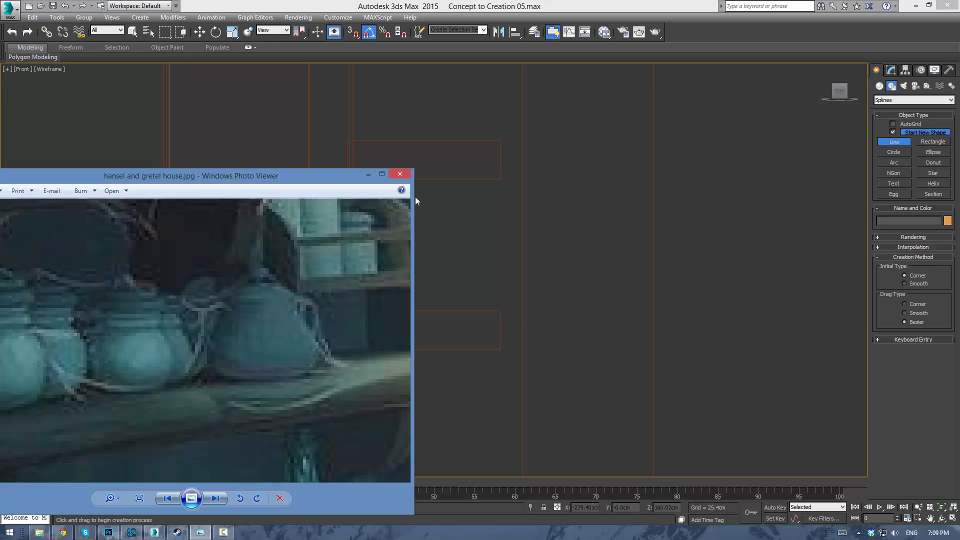
left_click_drag(415, 196, 0, 73)
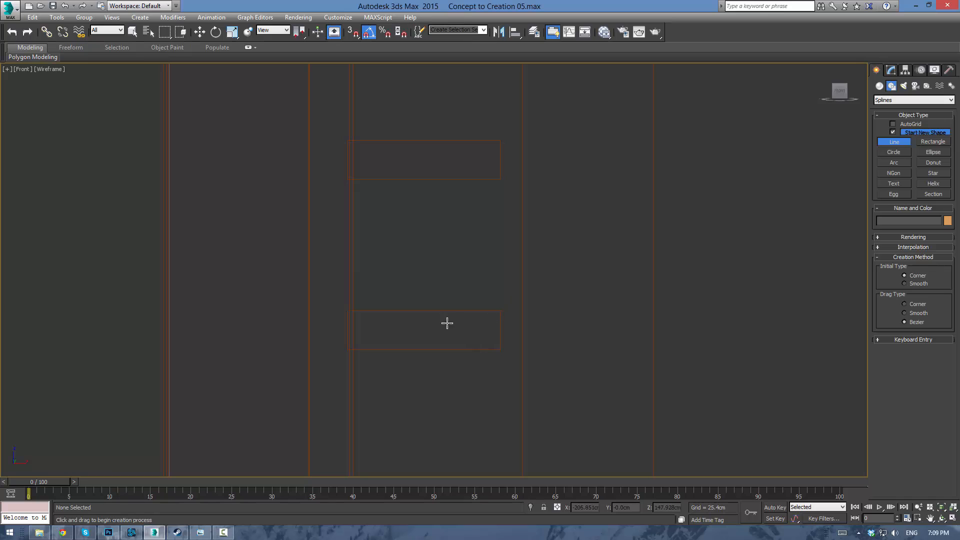
left_click(426, 305)
left_click_drag(466, 283, 465, 255)
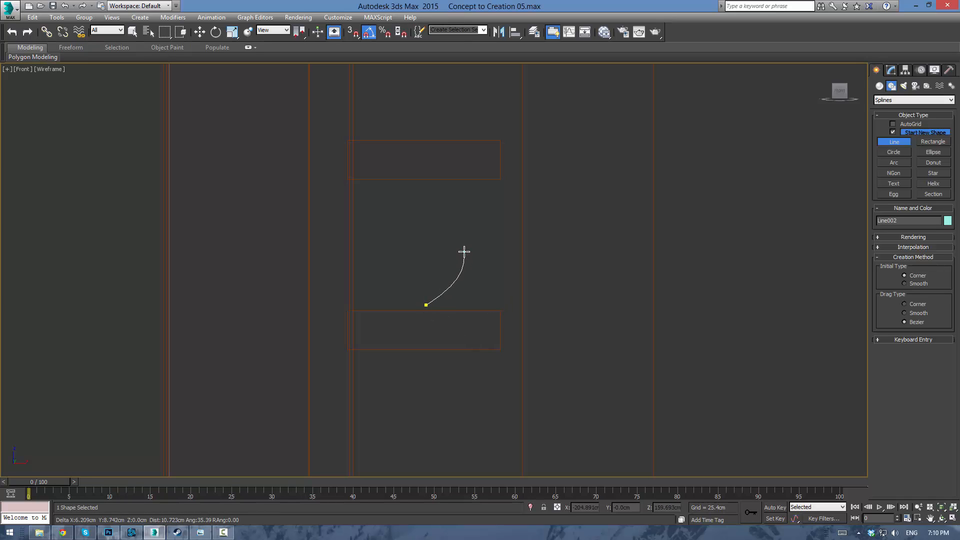
left_click_drag(454, 237, 443, 215)
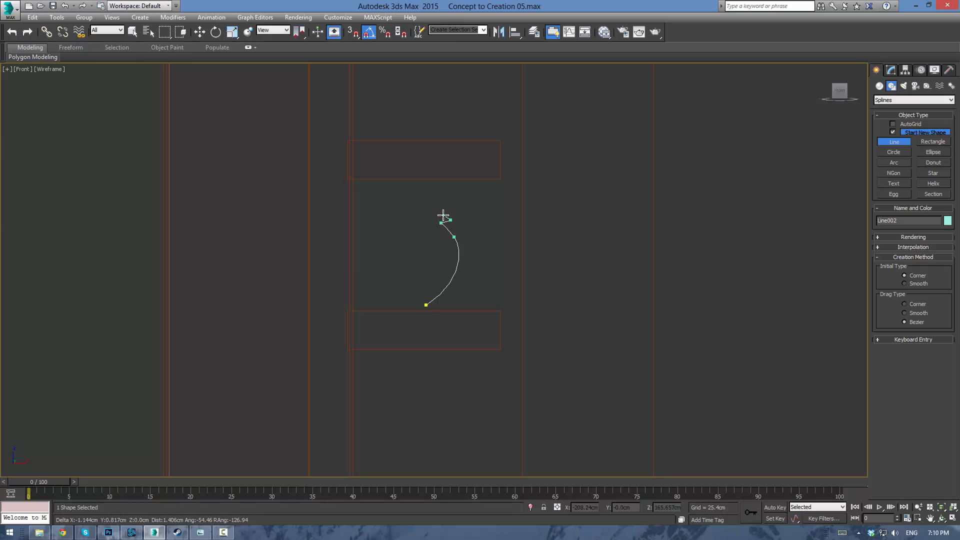
Continue the profile upward with zigzag points for the ridged neck and an inward notch beneath the lid
left_click(443, 215)
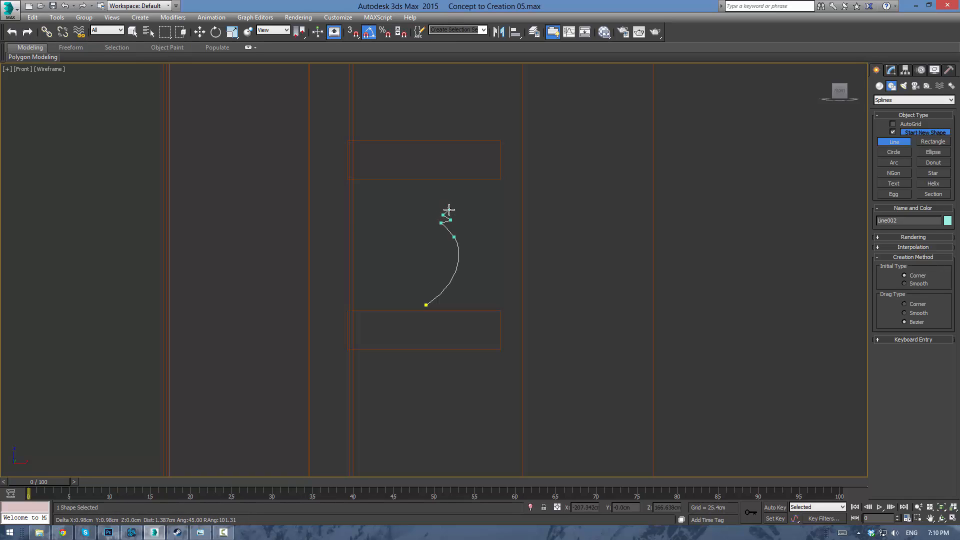
left_click(450, 210)
left_click(440, 205)
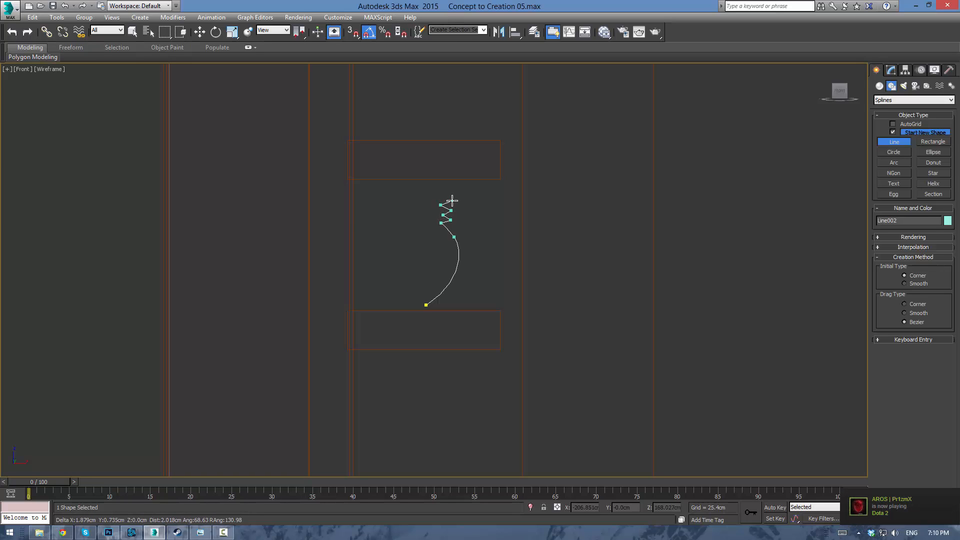
left_click(452, 200)
left_click(442, 196)
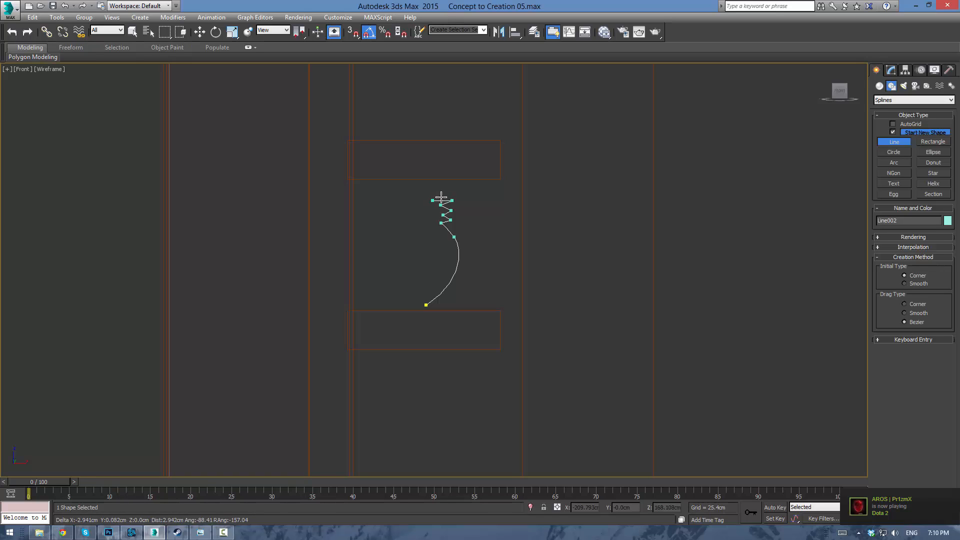
left_click(433, 203)
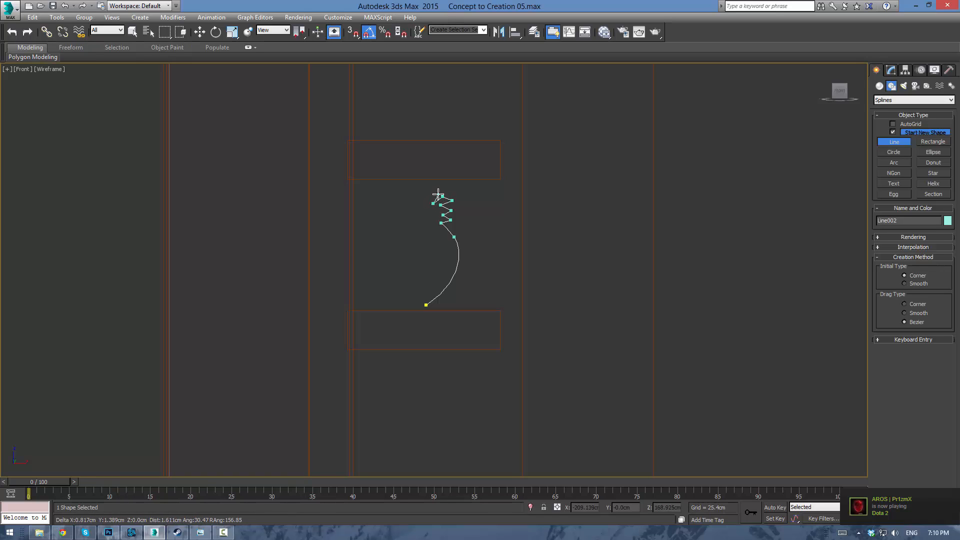
left_click(441, 192)
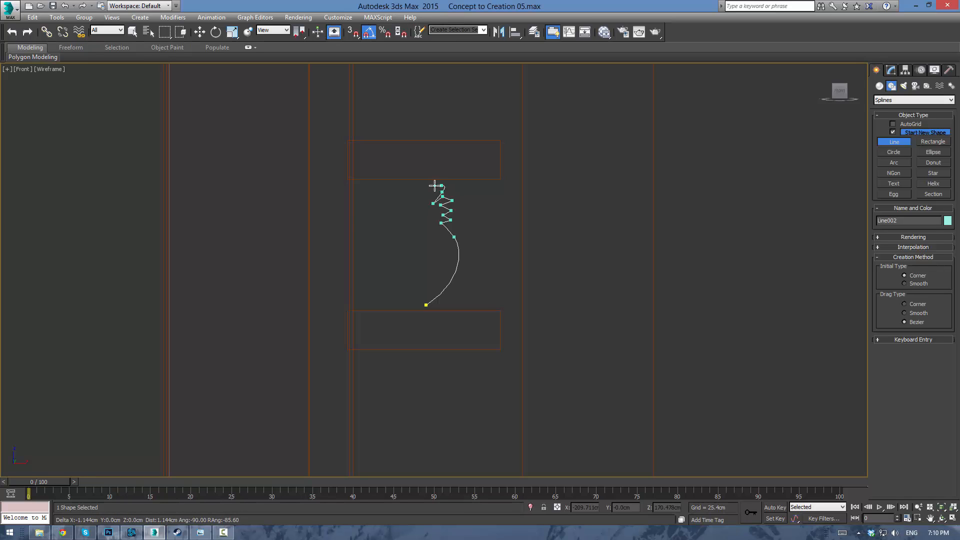
Finish the line with the flat lid top running inward and a small rounded knob above it
left_click(431, 186)
left_click(408, 186)
left_click(409, 180)
left_click(414, 177)
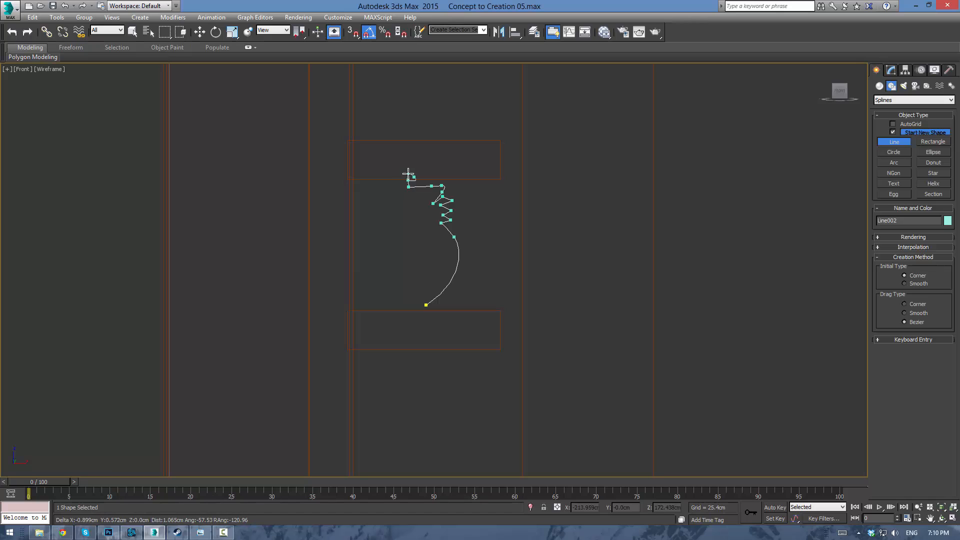
right_click(387, 200)
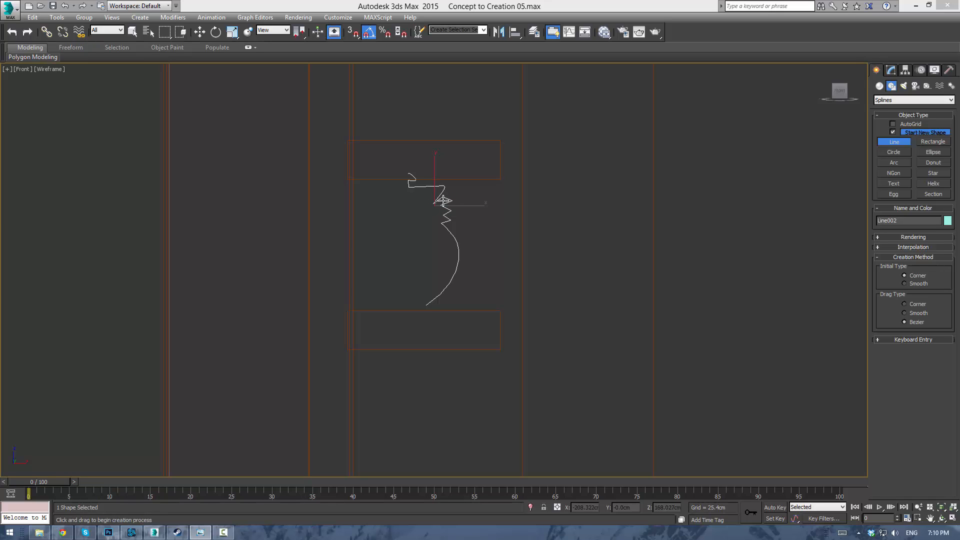
Add an Edit Spline modifier to the jar profile and enter its Vertex level
scroll(409, 239, "up", 3)
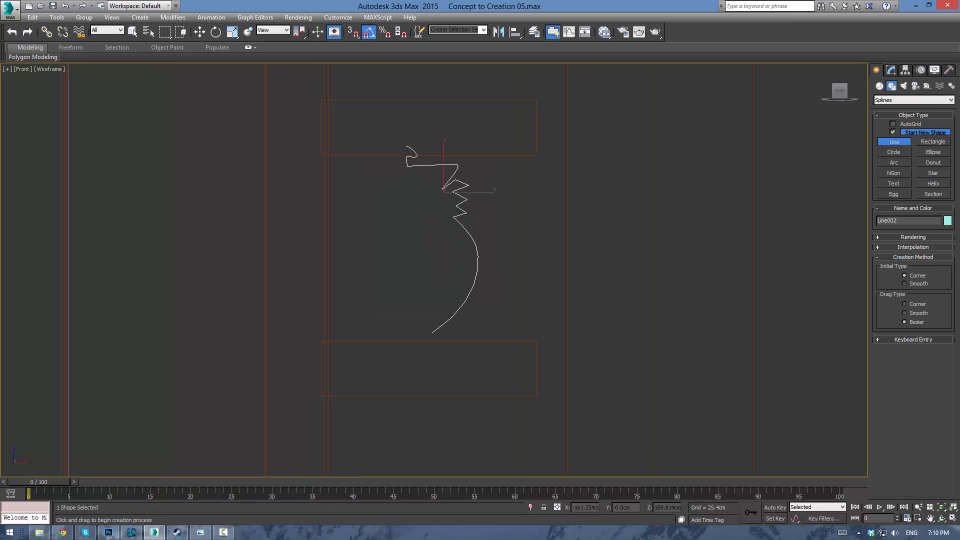
left_click(890, 70)
left_click(949, 99)
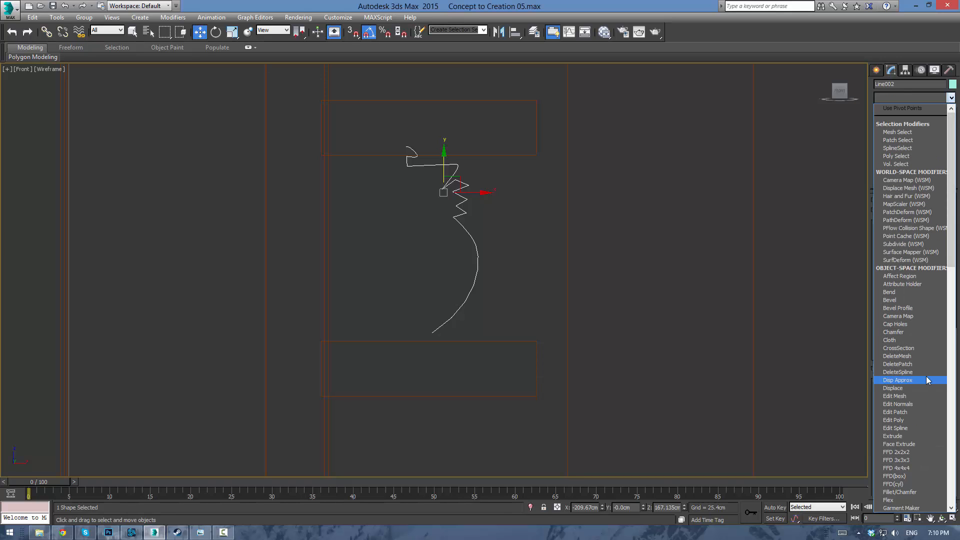
left_click(904, 428)
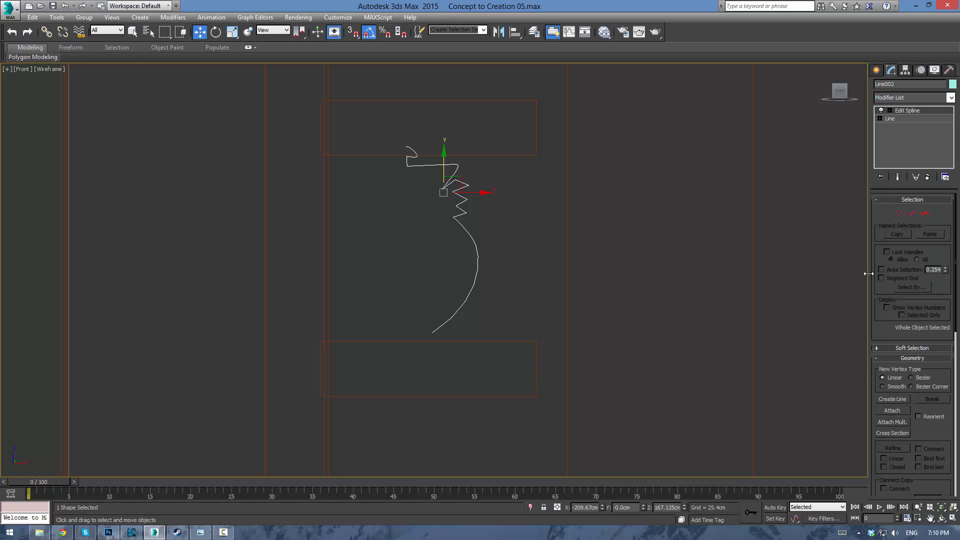
left_click(888, 110)
left_click(908, 119)
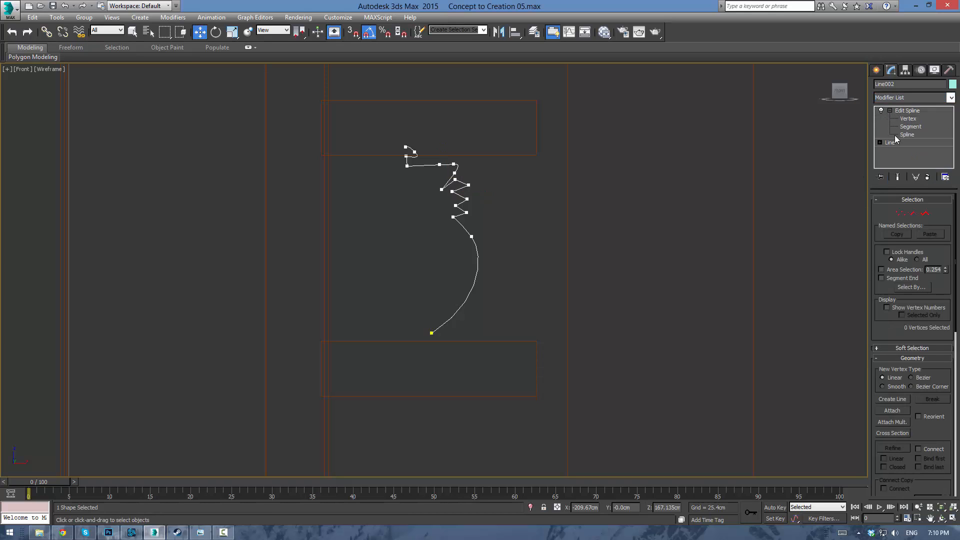
scroll(481, 291, "up", 2)
middle_click_drag(347, 220, 394, 231)
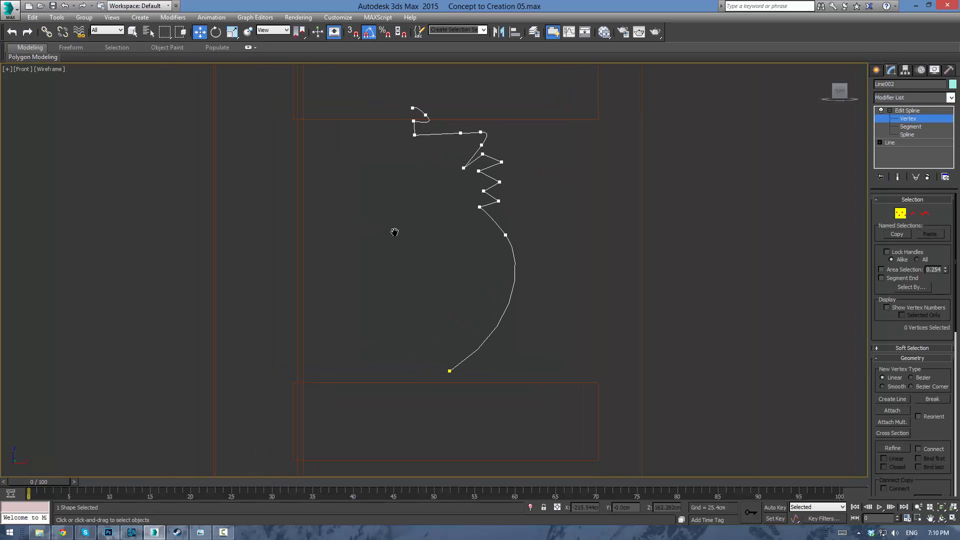
Draw a tall guide box beside the profile, with its edge meeting the inner end of the lid knob
left_click(876, 71)
left_click(880, 86)
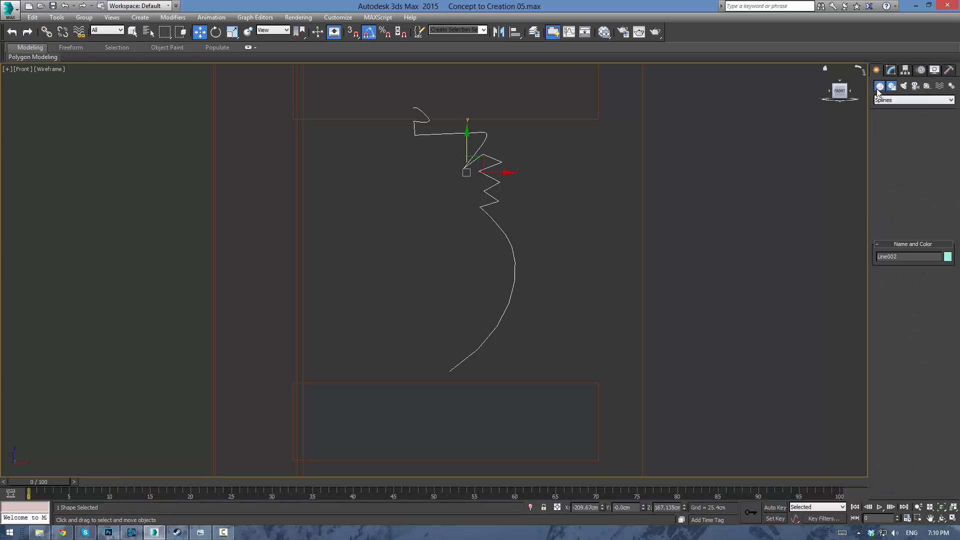
left_click(886, 134)
left_click_drag(327, 84, 412, 401)
key("w")
left_click(540, 155)
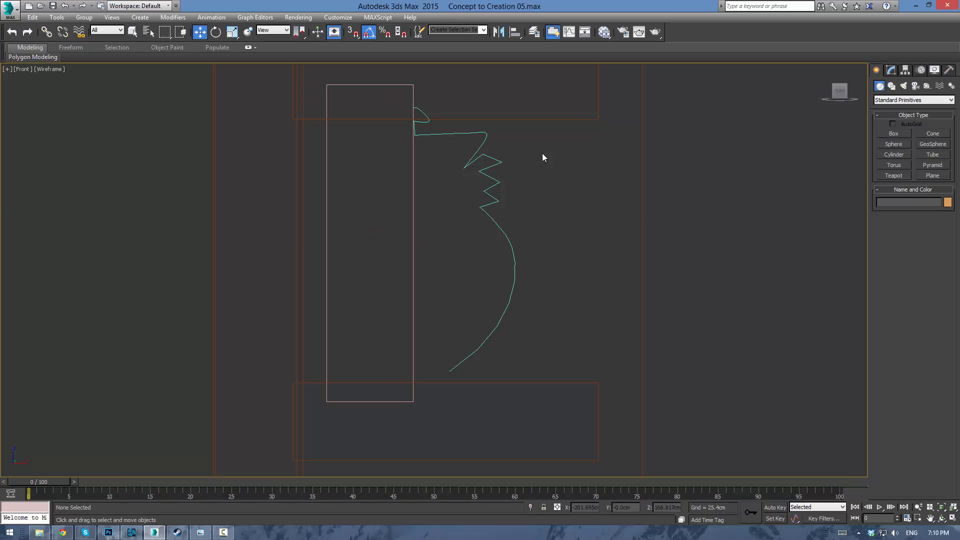
Reshape the jar's lower body by moving its lowest vertex to the guide box edge, flattening that vertex's handle and slightly lowering the second vertex
left_click(499, 182)
left_click(892, 71)
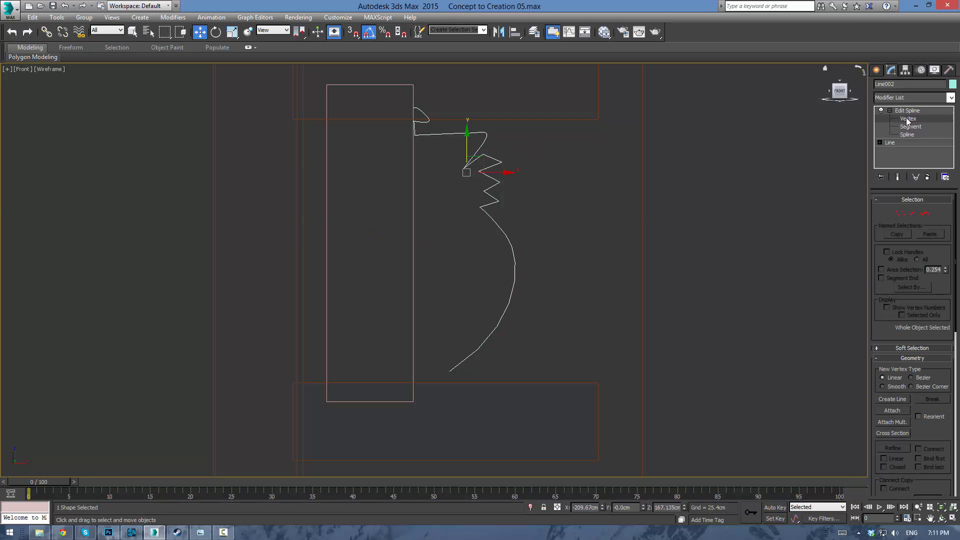
left_click(908, 118)
left_click(449, 370)
left_click_drag(468, 369, 429, 368)
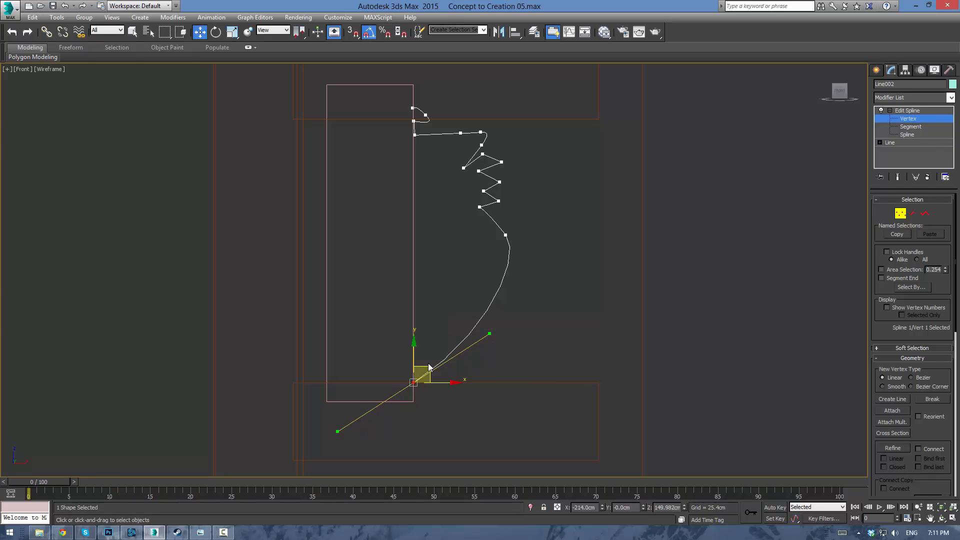
left_click_drag(488, 335, 546, 377)
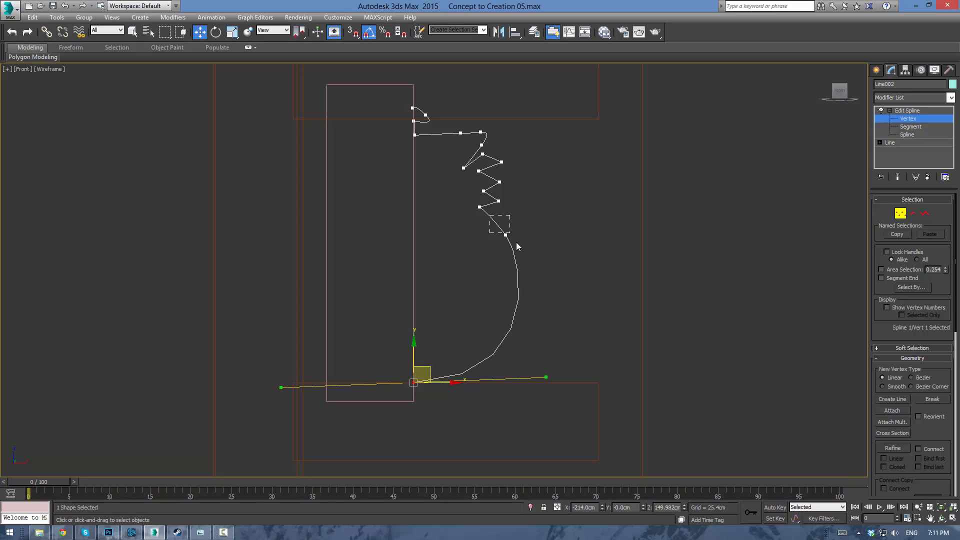
mouse_move(516, 243)
left_mouse_down()
mouse_move(526, 258)
mouse_move(519, 227)
left_mouse_up()
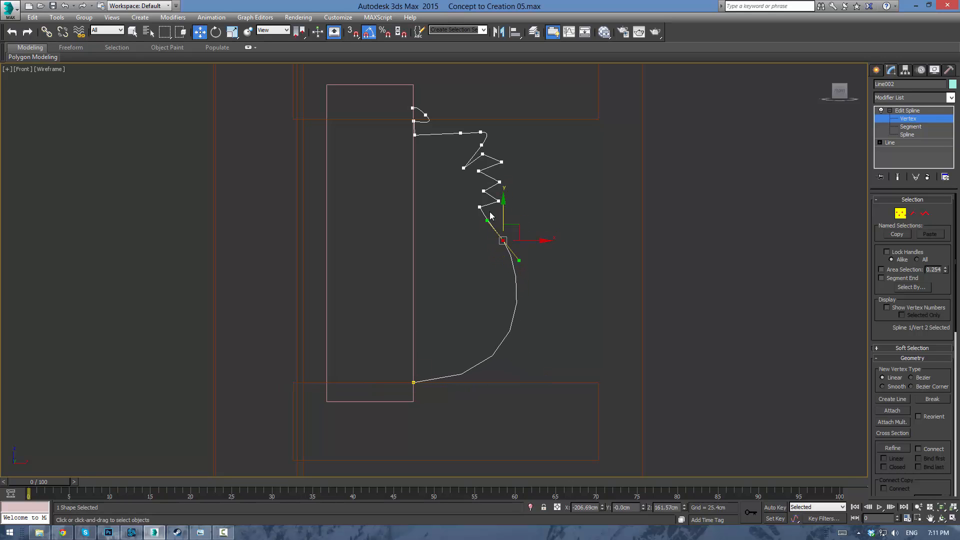
Convert the vertex at the base of the neck to Bezier Corner and pull its upper handle outward to curve the segment above
left_click(480, 207)
scroll(435, 225, "up", 6)
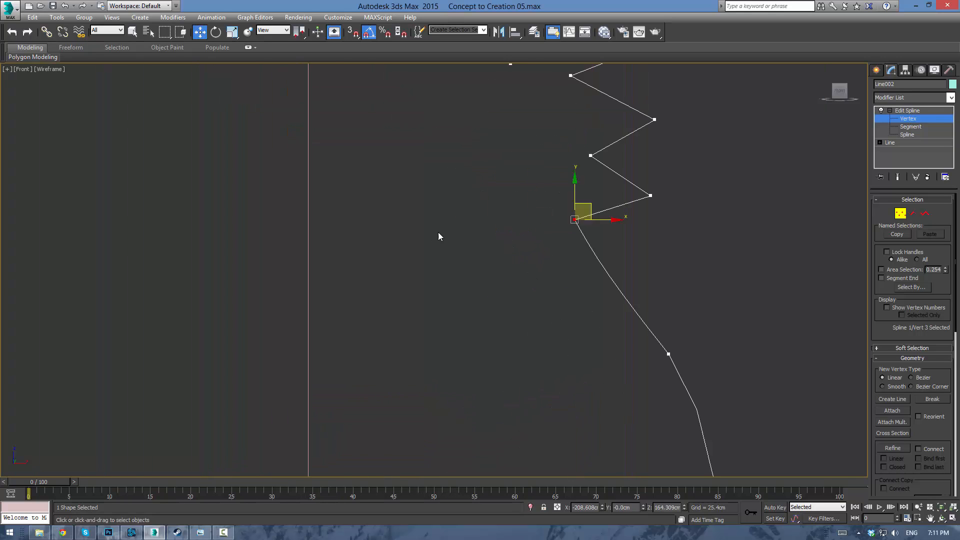
scroll(438, 233, "up", 1)
middle_click_drag(473, 223, 334, 254)
scroll(441, 243, "down", 1)
right_click(465, 242)
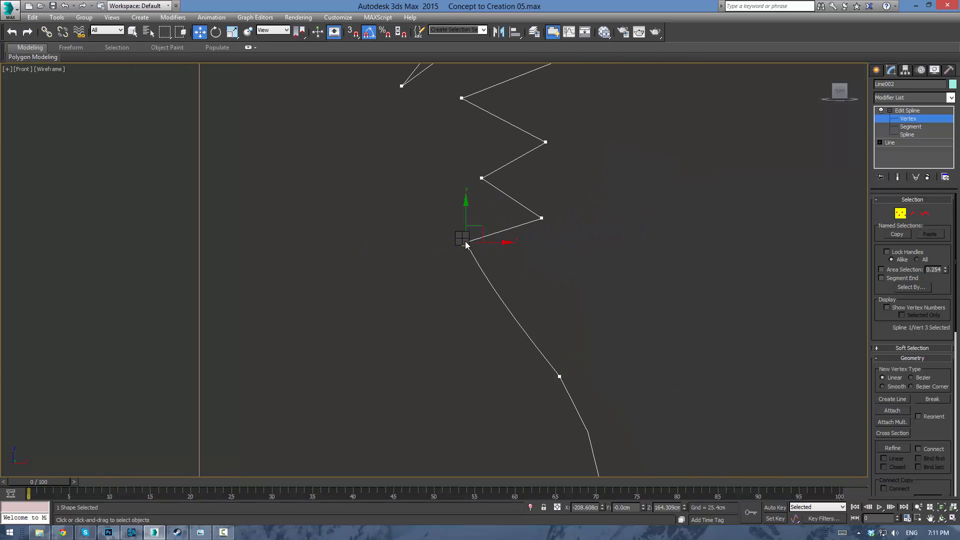
left_click(449, 169)
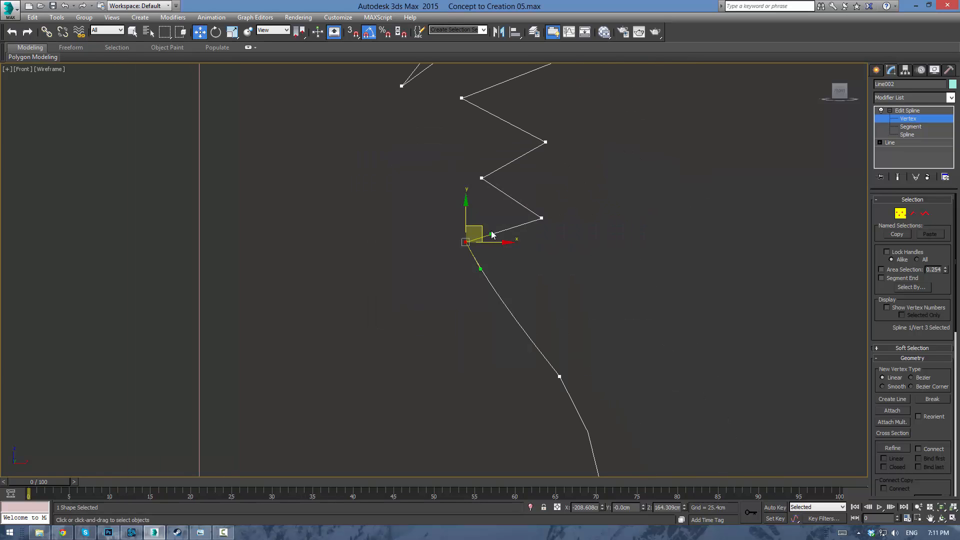
left_click_drag(490, 234, 526, 242)
Convert the lowest outer neck vertex to Bezier and move it slightly inward to form a rounded ridge
left_click(541, 218)
right_click(537, 214)
left_click(471, 155)
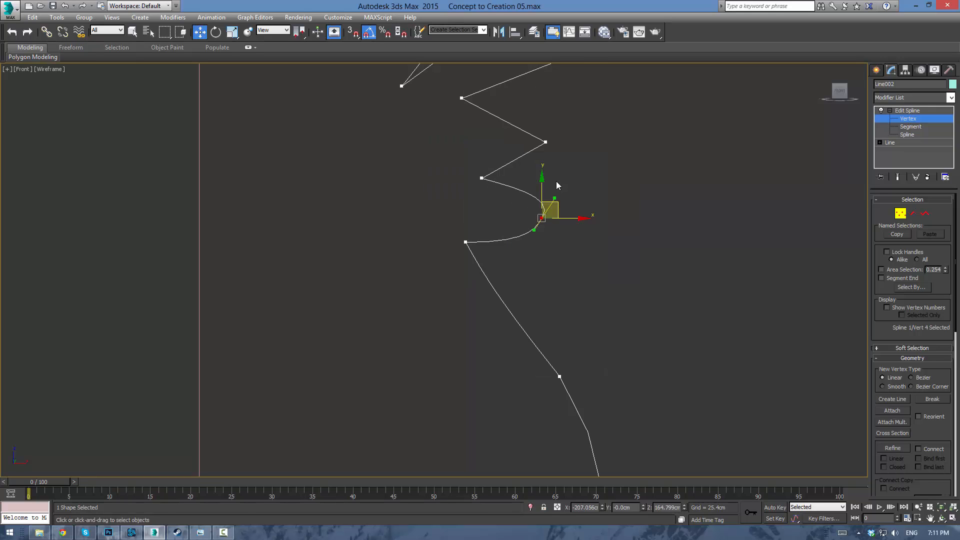
middle_click_drag(557, 186, 554, 218)
left_click_drag(548, 213, 525, 219)
Convert the inner neck vertex above the lowest ridge to Bezier Corner and nudge it slightly inward and up
left_click(476, 195)
right_click(479, 206)
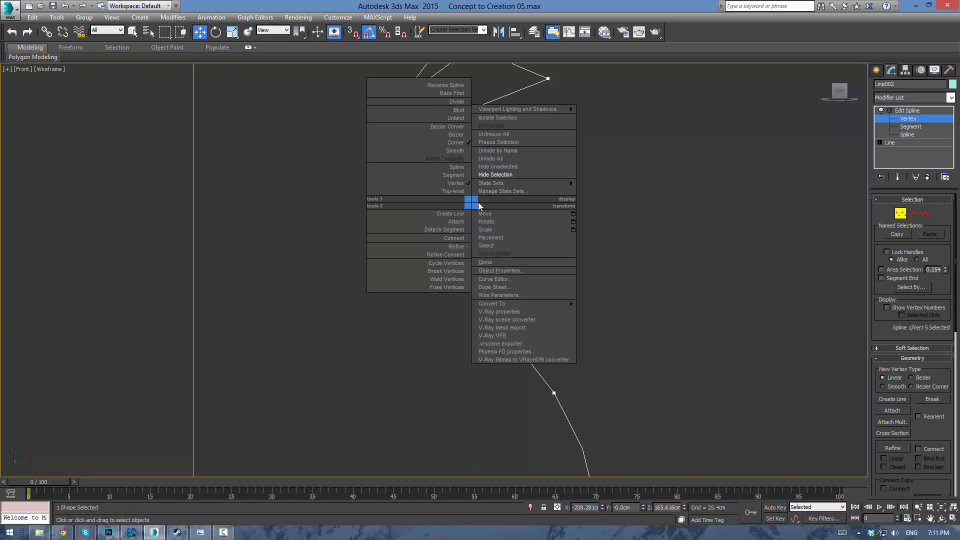
left_click(454, 128)
middle_click_drag(493, 181, 480, 198)
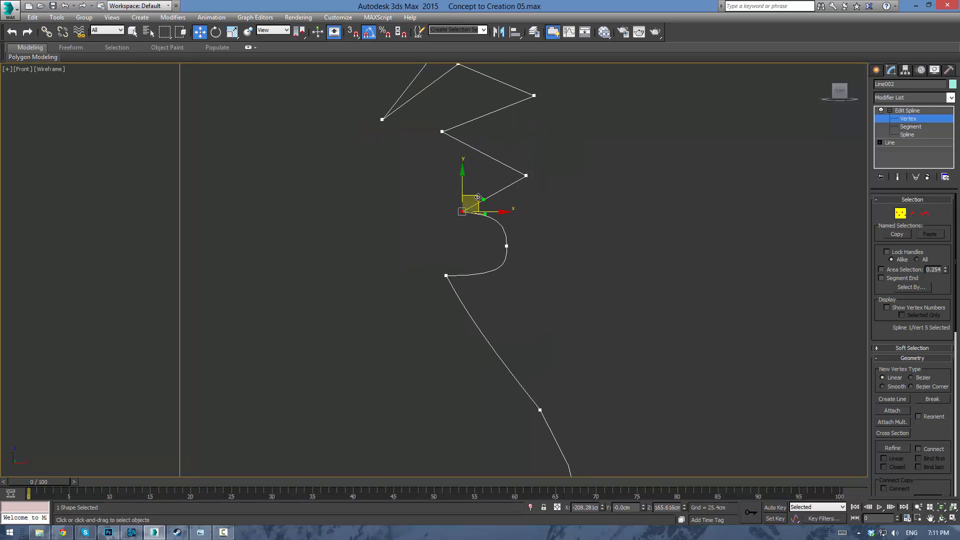
left_click_drag(478, 198, 474, 194)
middle_click_drag(495, 192, 469, 233)
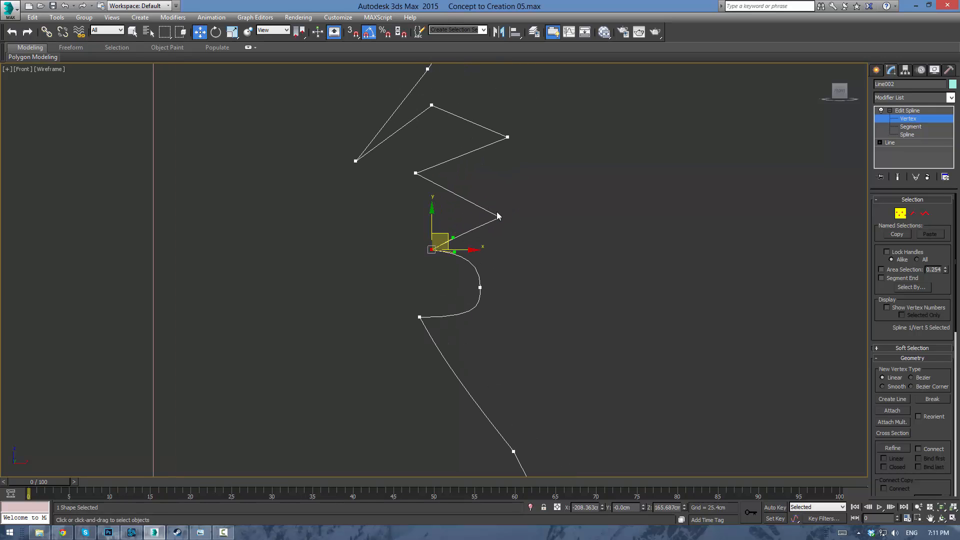
Convert the second outer neck vertex to Bezier, align it above the ridge below and turn its handles nearly vertical
left_click(499, 217)
right_click(496, 210)
left_click(428, 157)
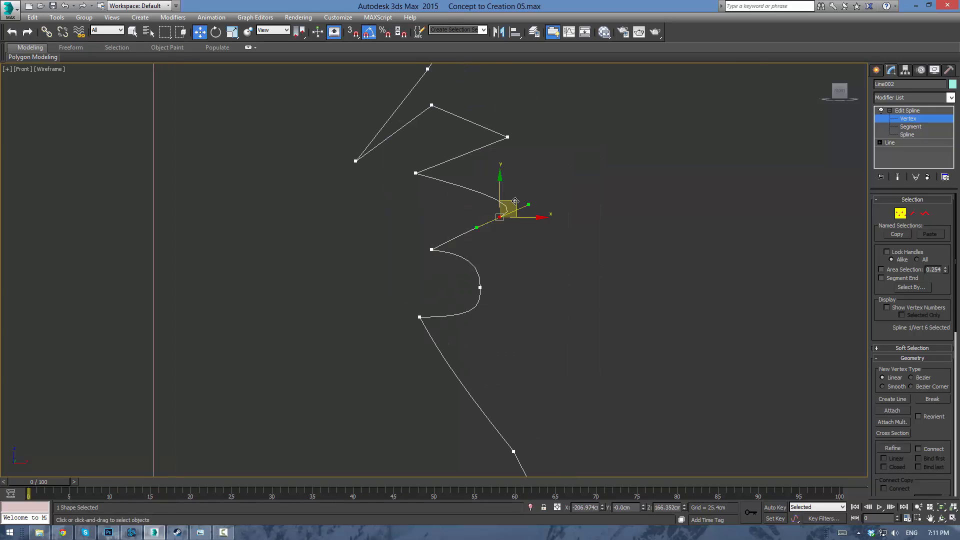
left_click_drag(532, 208, 497, 205)
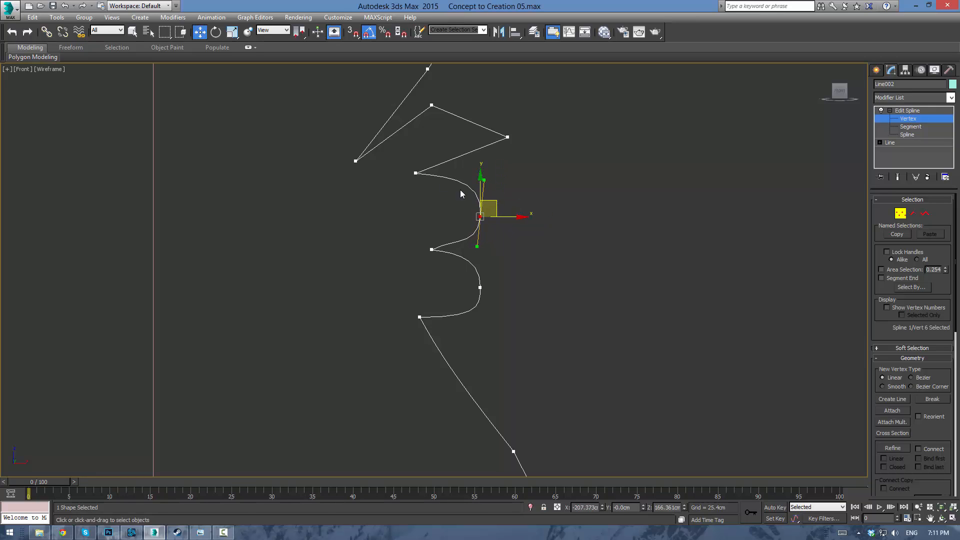
Move the inner neck vertex above the second rounded ridge slightly outward
left_click(415, 173)
middle_click_drag(431, 210, 423, 247)
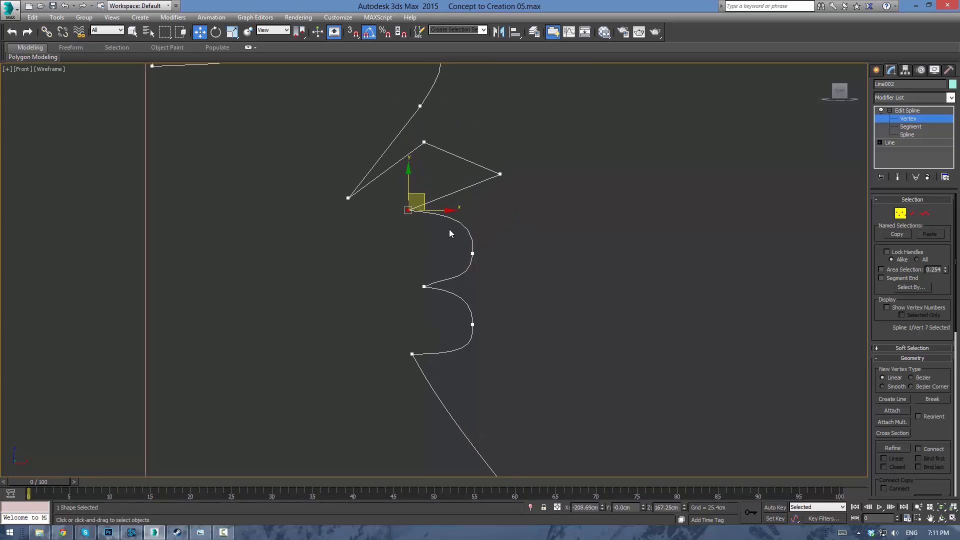
left_click_drag(429, 200, 446, 197)
middle_click_drag(443, 159, 422, 191)
Convert the uppermost outer neck vertex to Bezier and move it slightly inward, shaping a wider rounded ridge above the other two
left_click(481, 207)
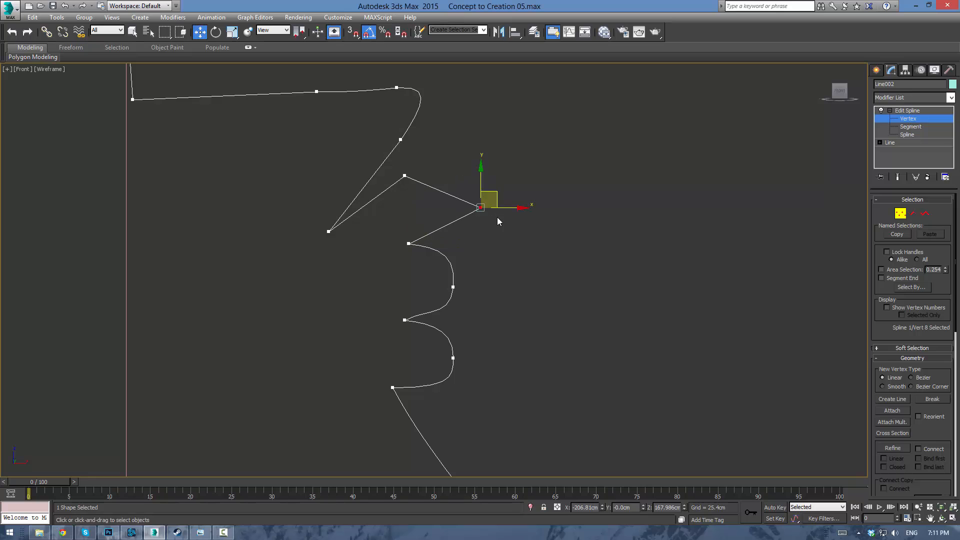
right_click(487, 197)
left_click(462, 121)
right_click(497, 251)
left_click(477, 174)
left_click_drag(505, 194, 492, 171)
left_click(469, 182)
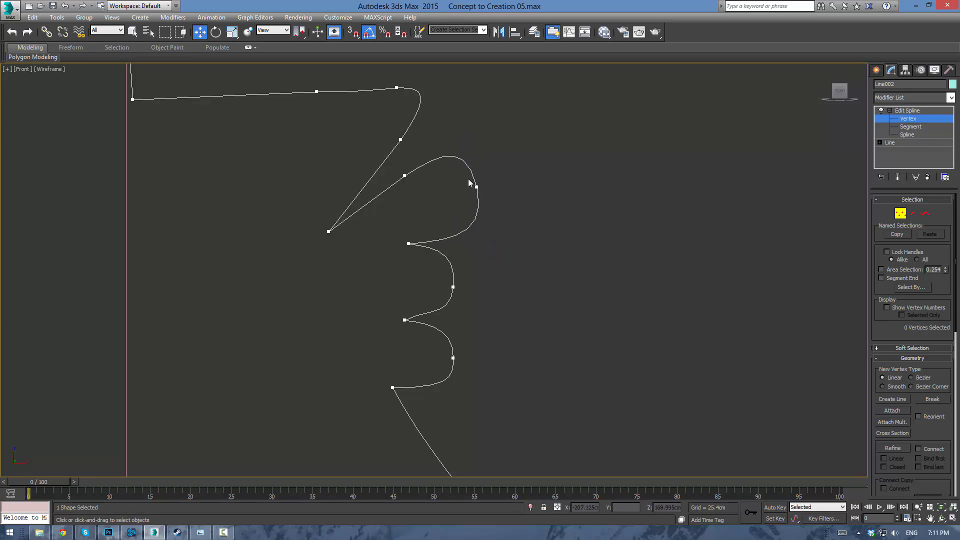
left_click(474, 186)
left_click_drag(463, 138, 491, 193)
Convert the vertex at the top of the upper ridge to Bezier and lower it slightly to smooth the curve
left_click(405, 175)
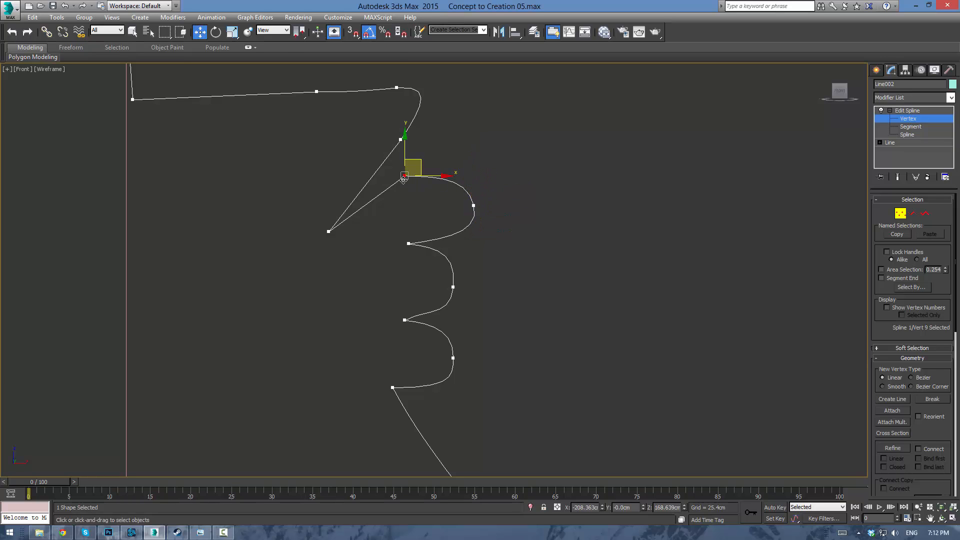
right_click(404, 176)
left_click(388, 117)
right_click(405, 176)
left_click(387, 110)
right_click(405, 175)
left_click(385, 118)
mouse_move(435, 175)
left_mouse_down()
mouse_move(437, 155)
mouse_move(386, 182)
mouse_move(430, 167)
mouse_move(419, 169)
left_mouse_up()
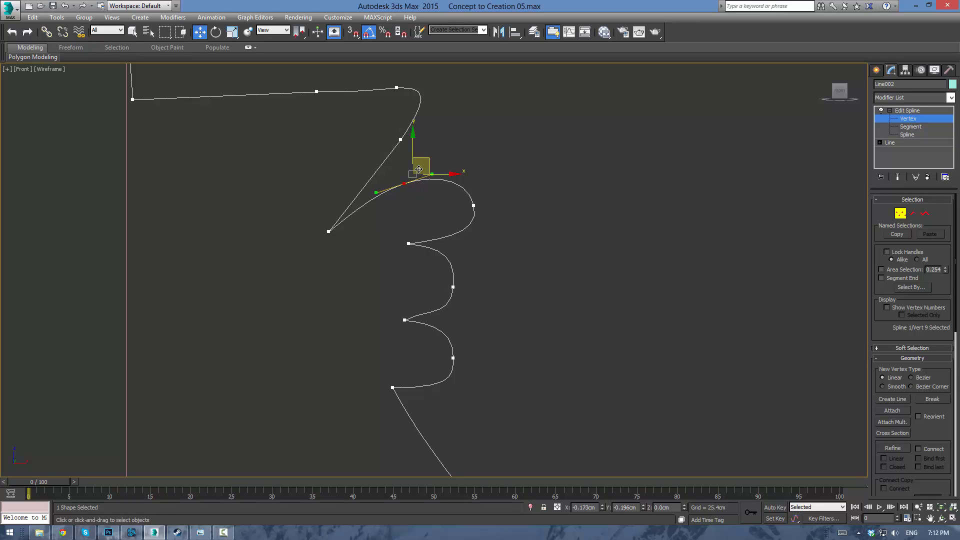
Move the groove vertex beneath the lid up and outward, and level it with the upper ridge's top vertex
left_click(329, 232)
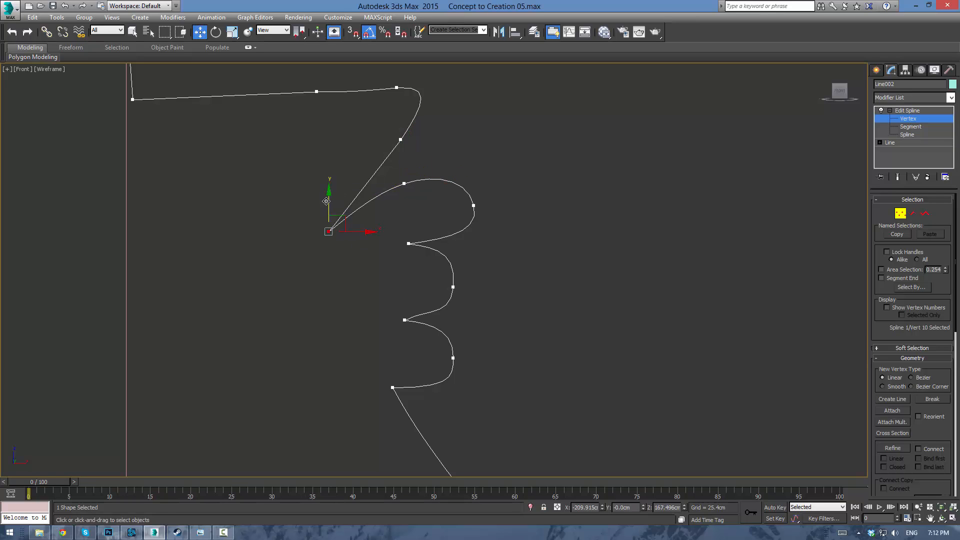
left_click_drag(329, 203, 421, 170)
left_click(403, 184)
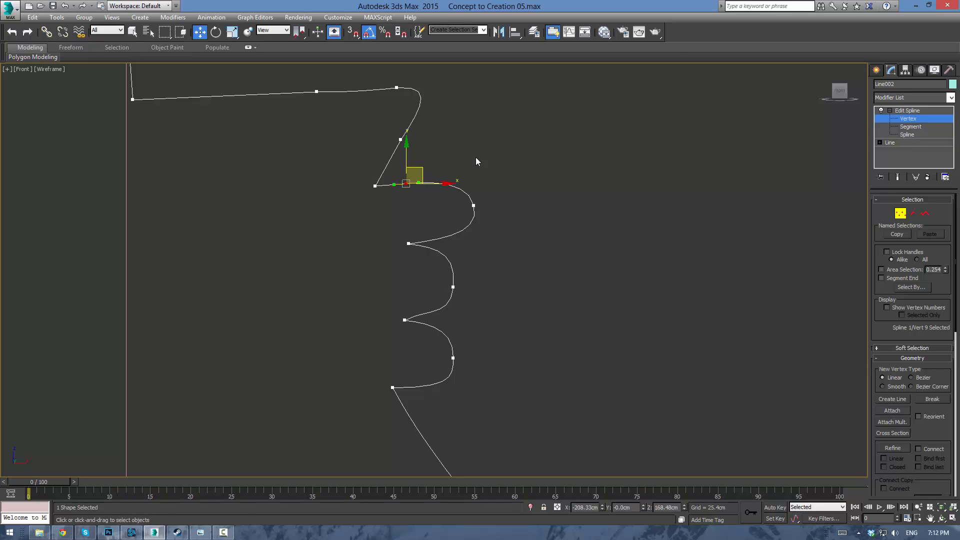
scroll(495, 200, "down", 4)
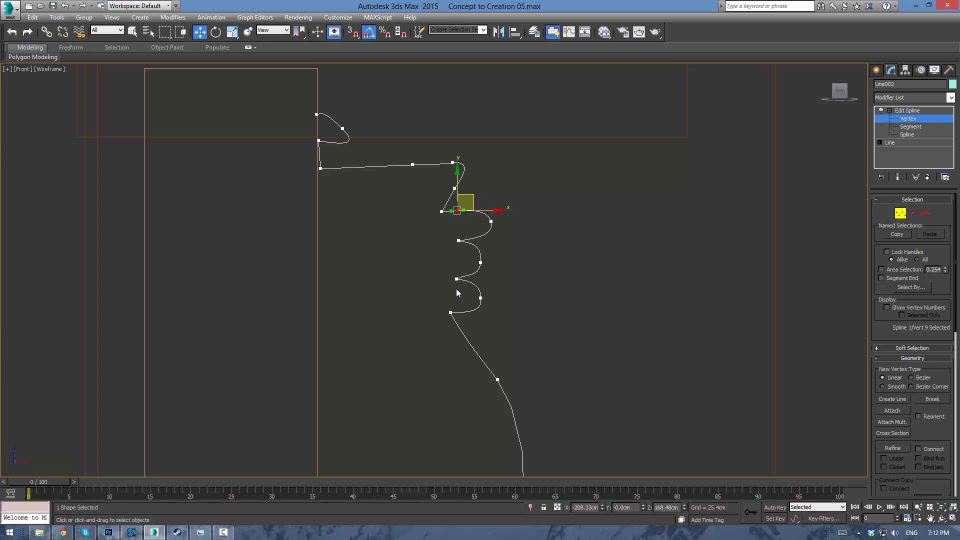
left_click_drag(455, 186, 441, 184)
left_click(441, 212)
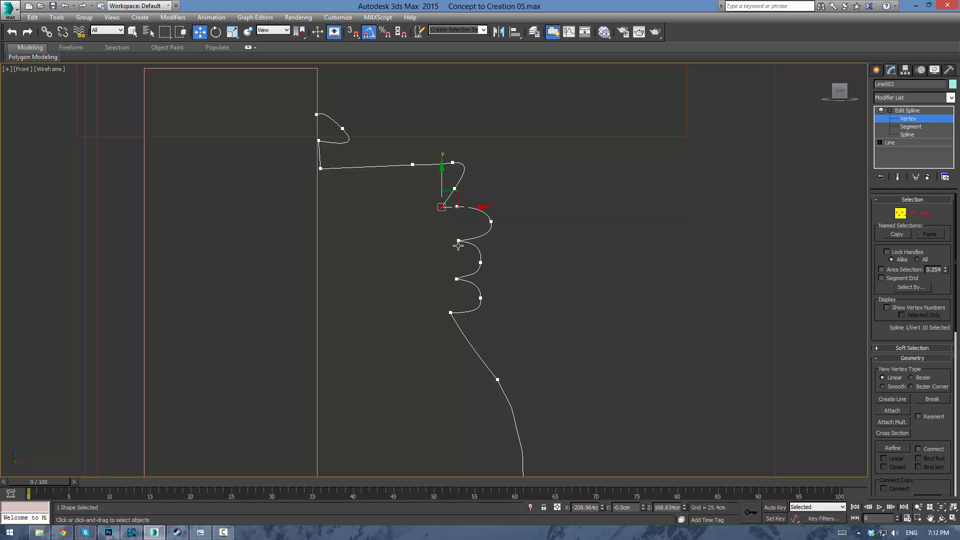
middle_click_drag(460, 241, 500, 256)
scroll(472, 251, "up", 4)
middle_click_drag(535, 224, 521, 261)
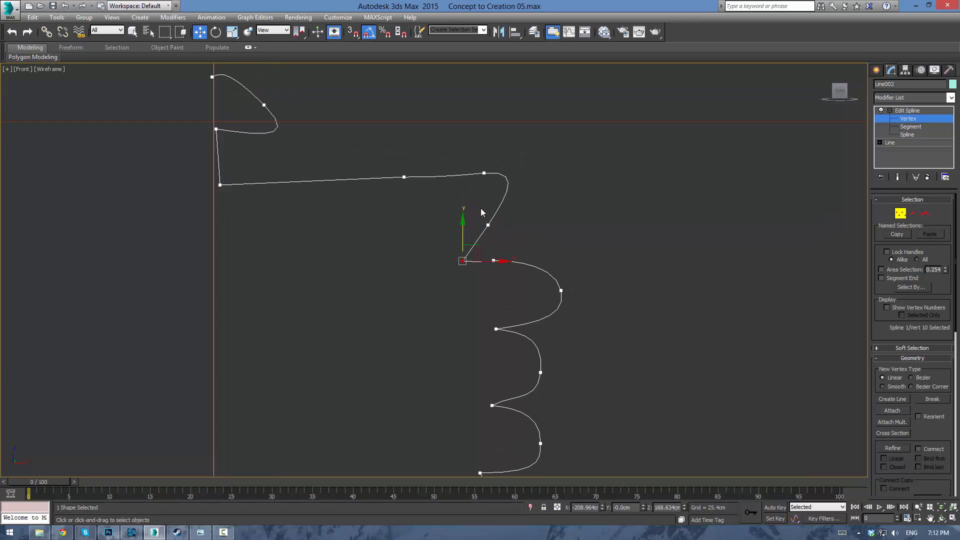
Lower the lid rim's two vertices toward the groove beneath the lid and delete the lower one
left_click(488, 225)
left_click_drag(484, 218, 496, 231)
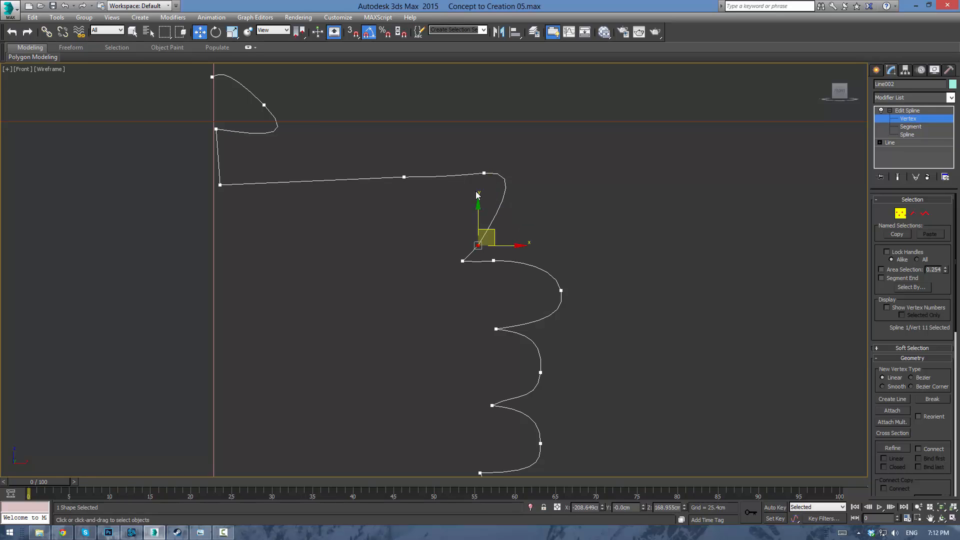
left_click_drag(492, 189, 507, 237)
left_click_drag(483, 230, 492, 201)
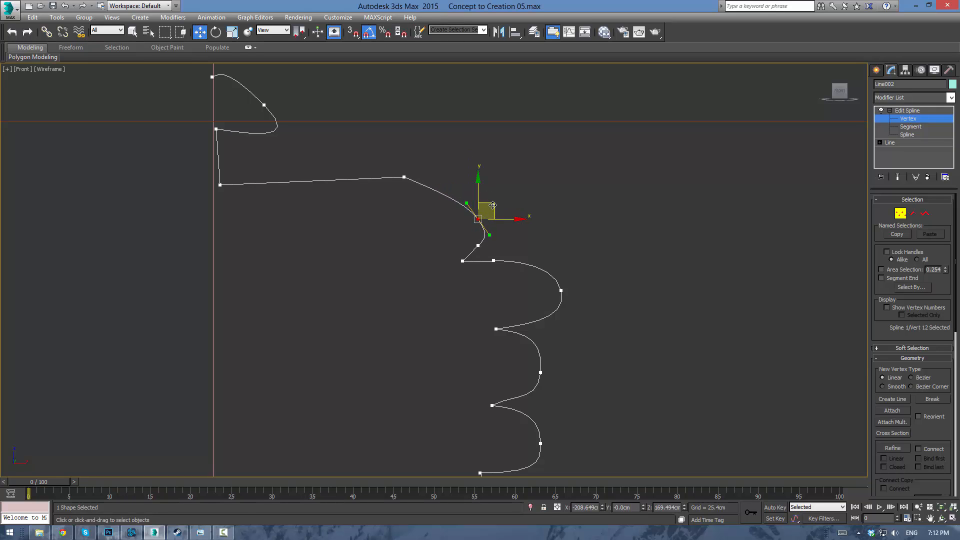
left_click(478, 245)
right_click(478, 246)
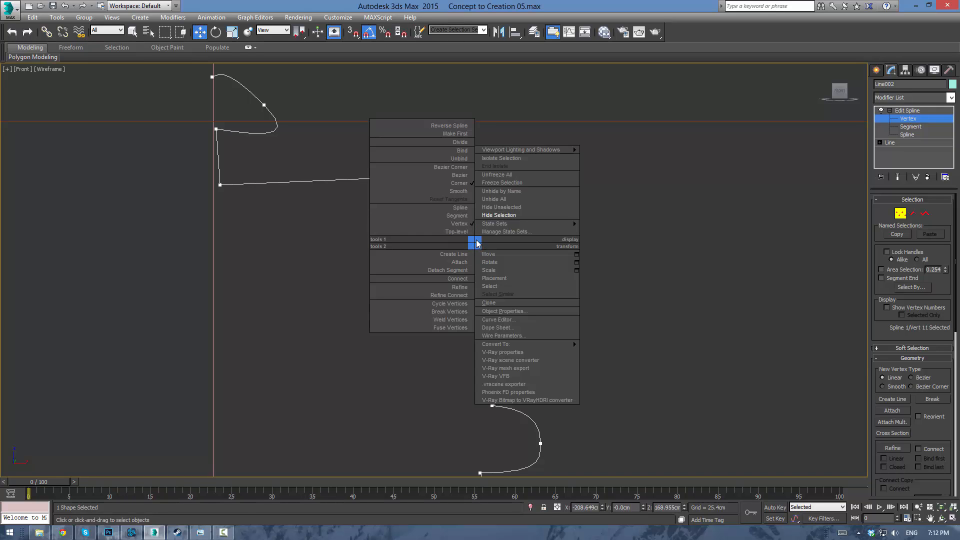
left_click(595, 219)
key("Delete")
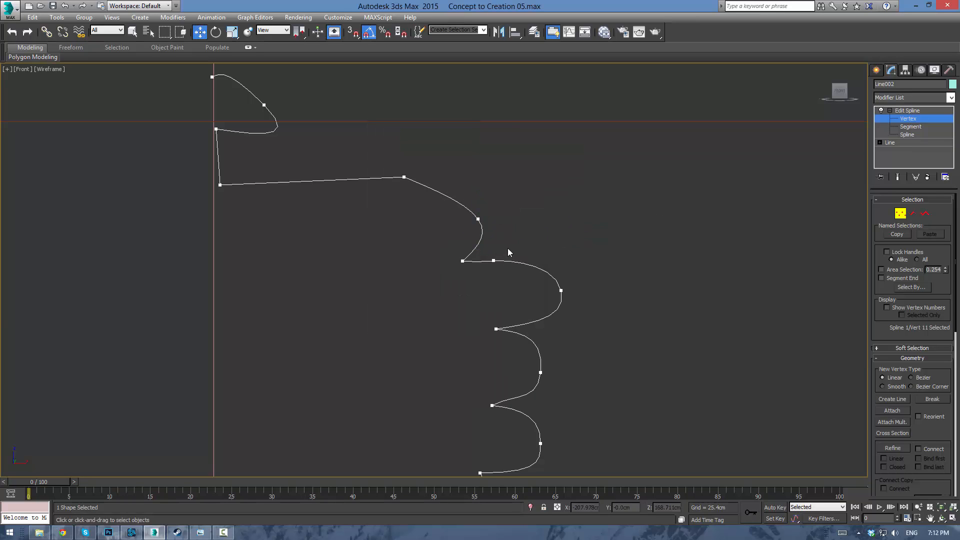
Nudge the remaining lid rim vertex down and inward, and lower the two lid top vertices to form a level surface
left_click(472, 219)
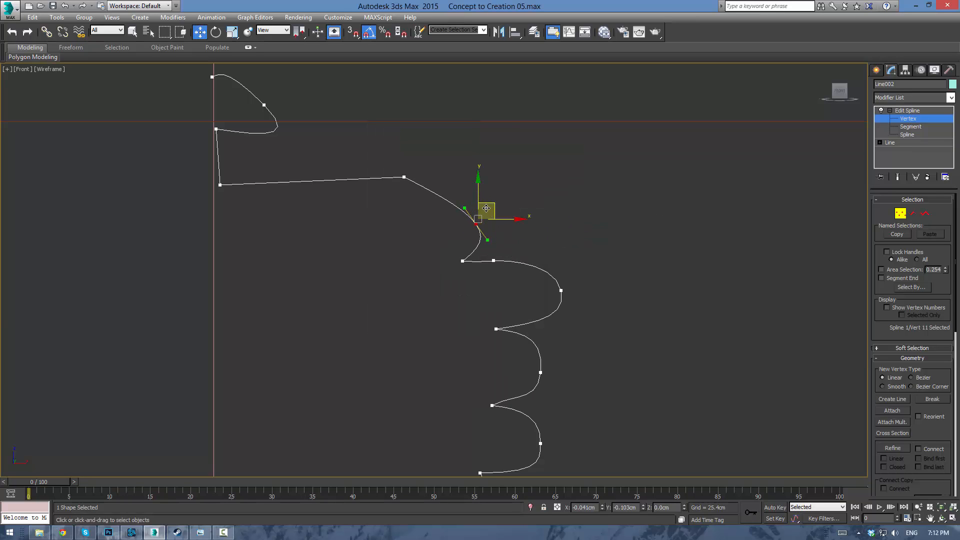
left_click_drag(487, 208, 482, 215)
left_click(404, 177)
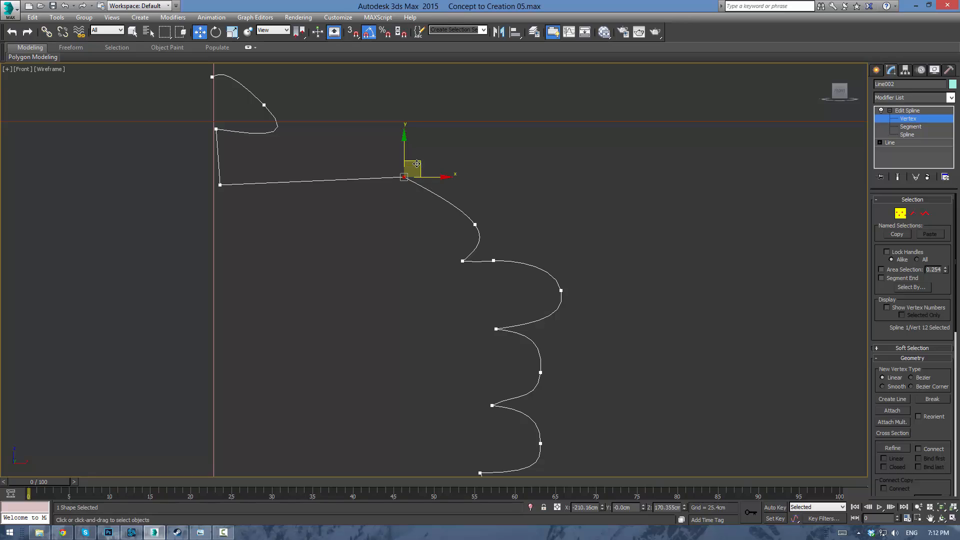
left_click_drag(417, 164, 401, 198)
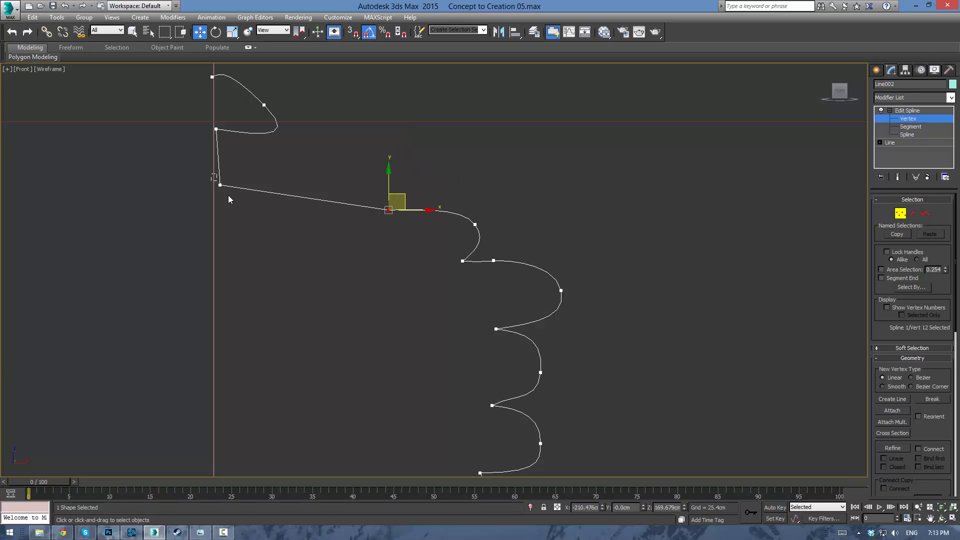
left_click_drag(221, 185, 227, 188)
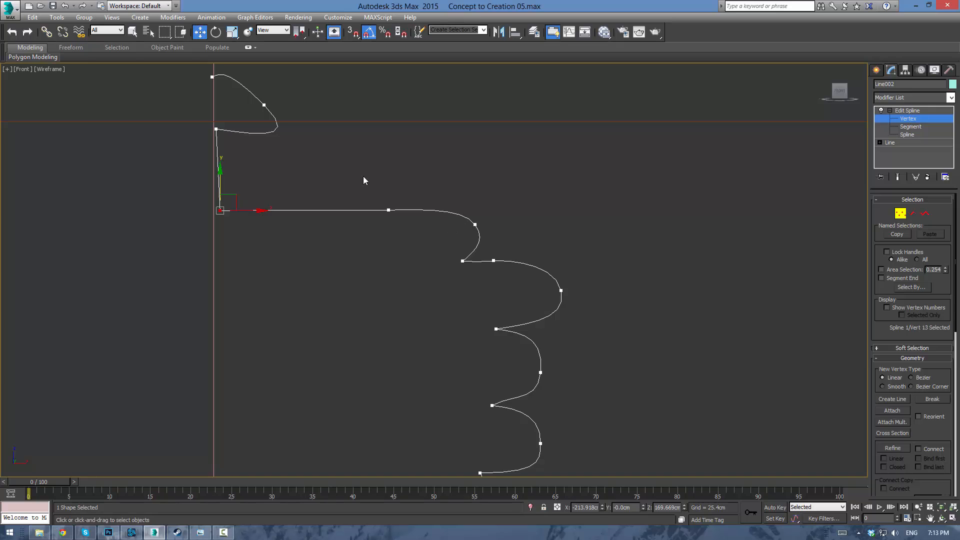
Lower the three lid knob vertices toward the lid and reposition the outer ones to round the knob
middle_click_drag(363, 180, 434, 216)
left_click_drag(410, 201, 408, 200)
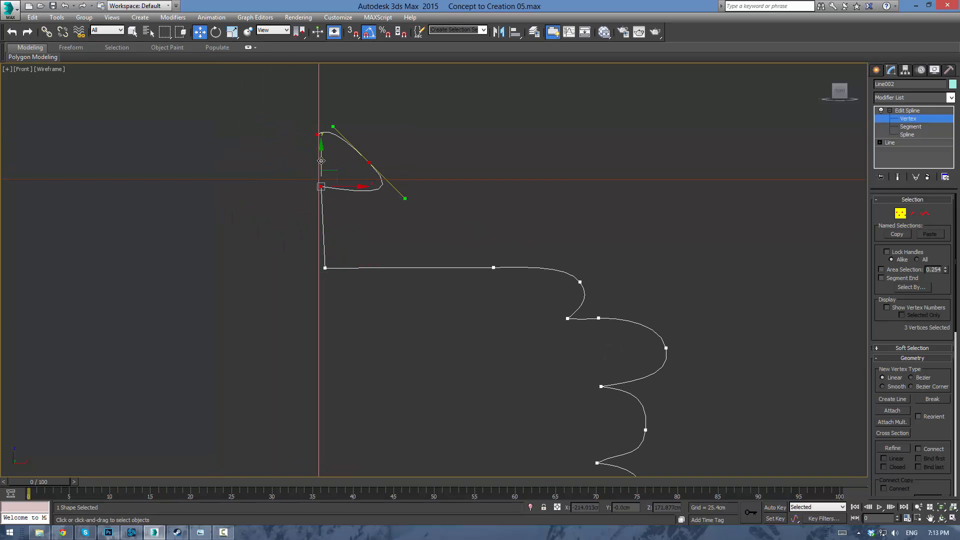
left_click_drag(321, 160, 366, 233)
left_click(369, 213)
left_click_drag(385, 200, 375, 189)
left_click_drag(394, 236, 366, 212)
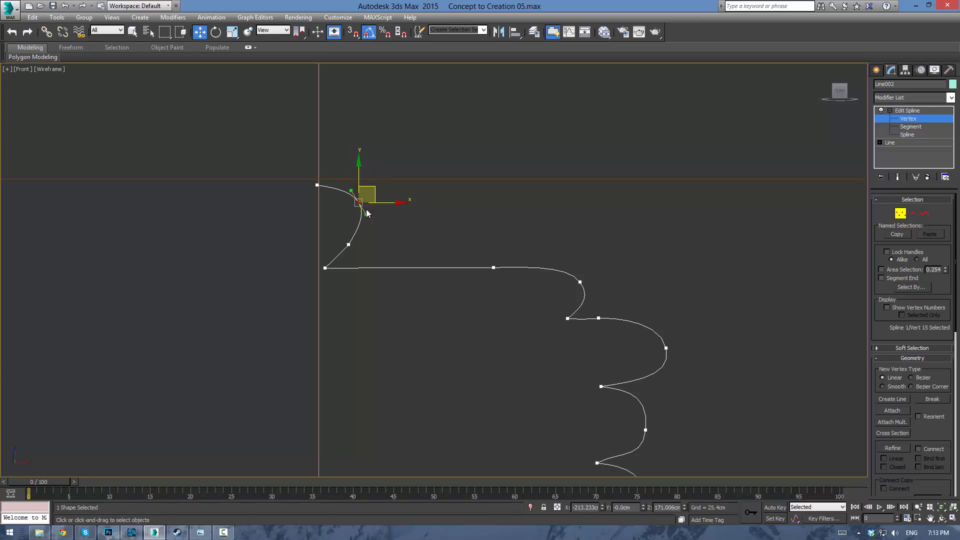
Shrink the lid knob by moving its two outer vertices down and inward
left_click(460, 206)
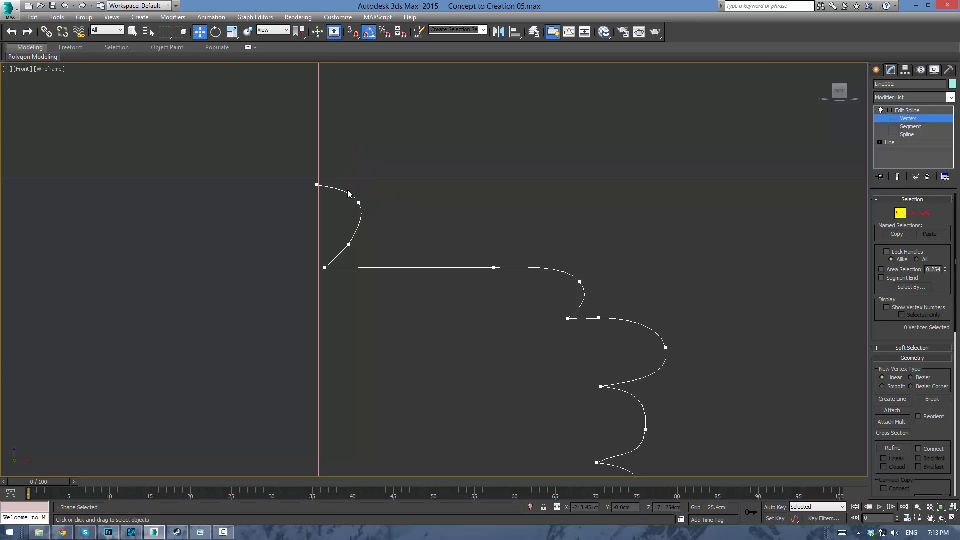
left_click_drag(337, 200, 366, 196)
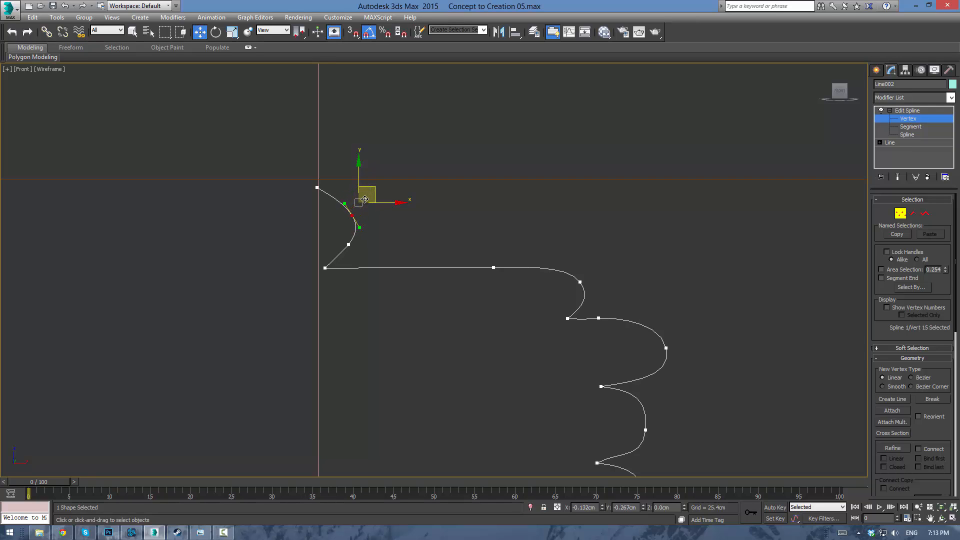
left_click(348, 244)
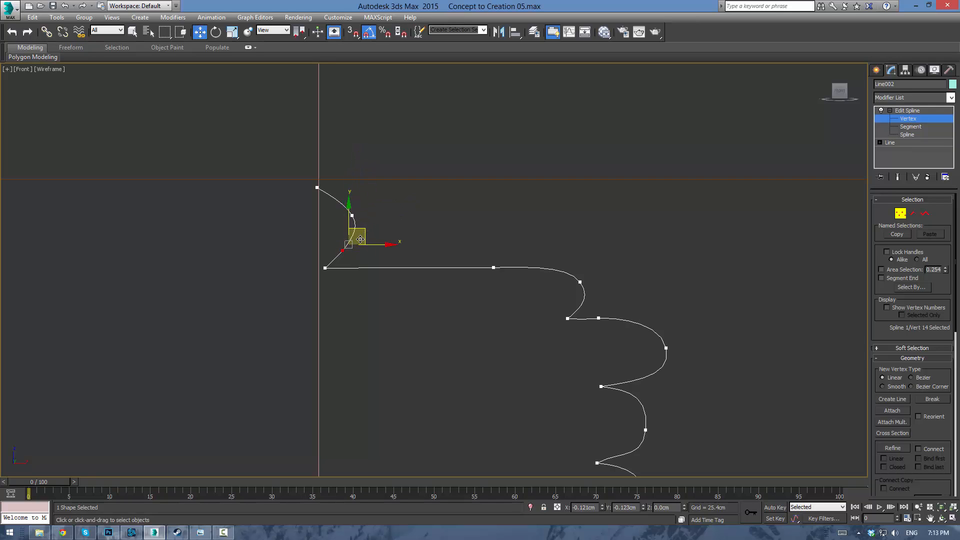
left_click(352, 216)
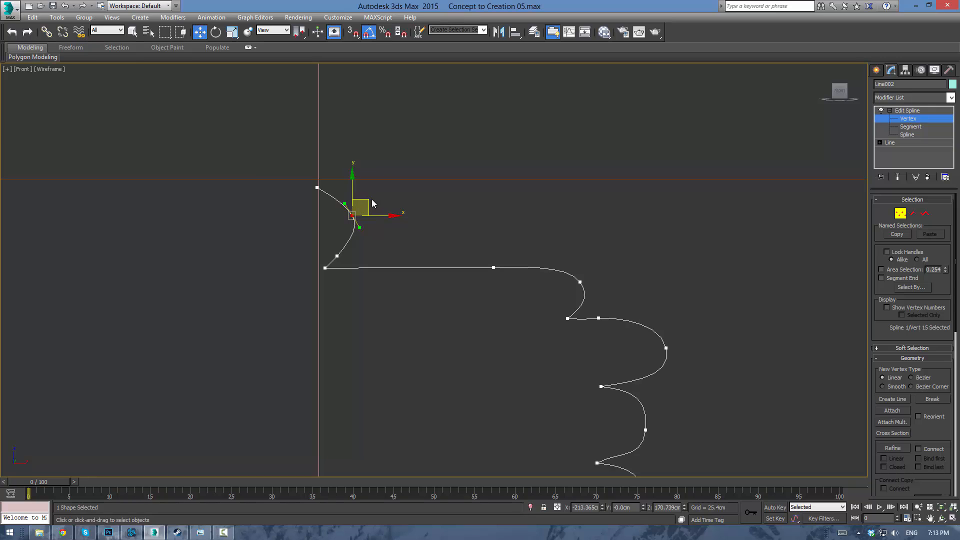
left_click_drag(372, 203, 339, 207)
left_click(428, 220)
Move the vertex at the jar's shoulder slightly outward and down to widen the body
scroll(429, 221, "down", 6)
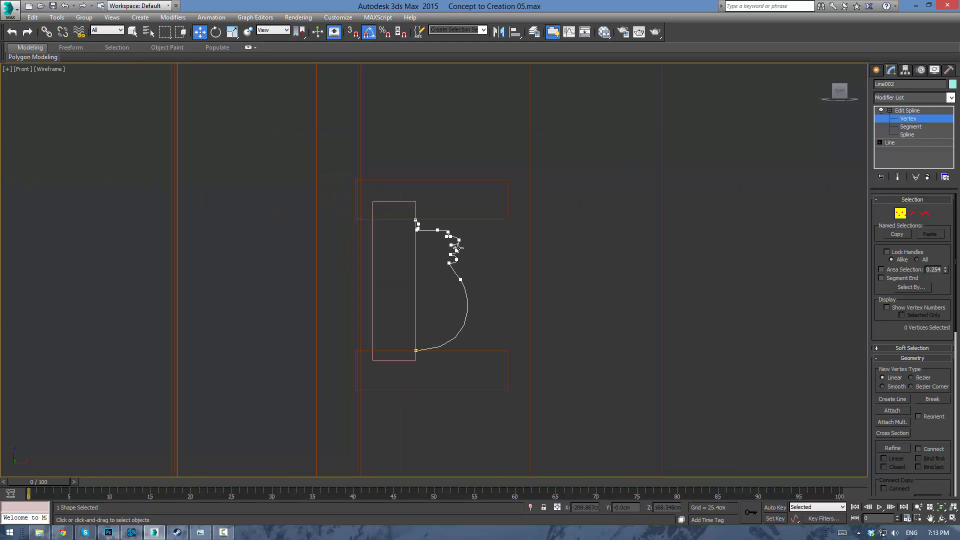
scroll(468, 254, "up", 2)
middle_click_drag(469, 254, 473, 230)
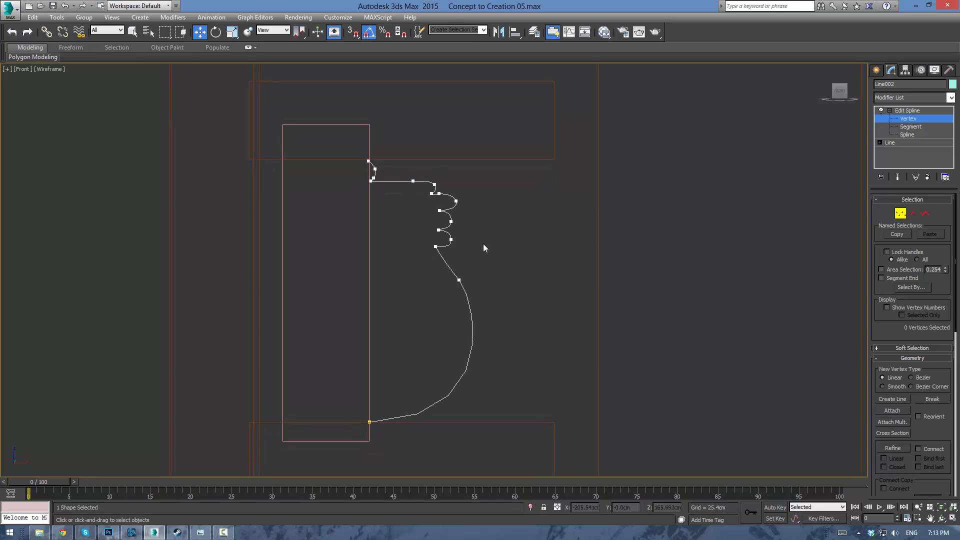
left_click_drag(459, 292, 481, 281)
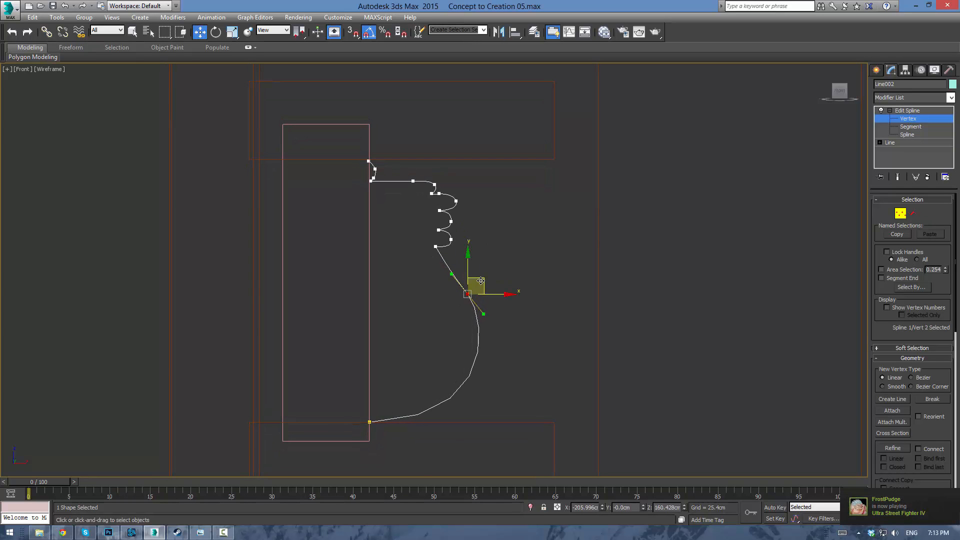
Leave vertex editing and apply a Lathe modifier to the jar profile
left_click(901, 111)
left_click(951, 97)
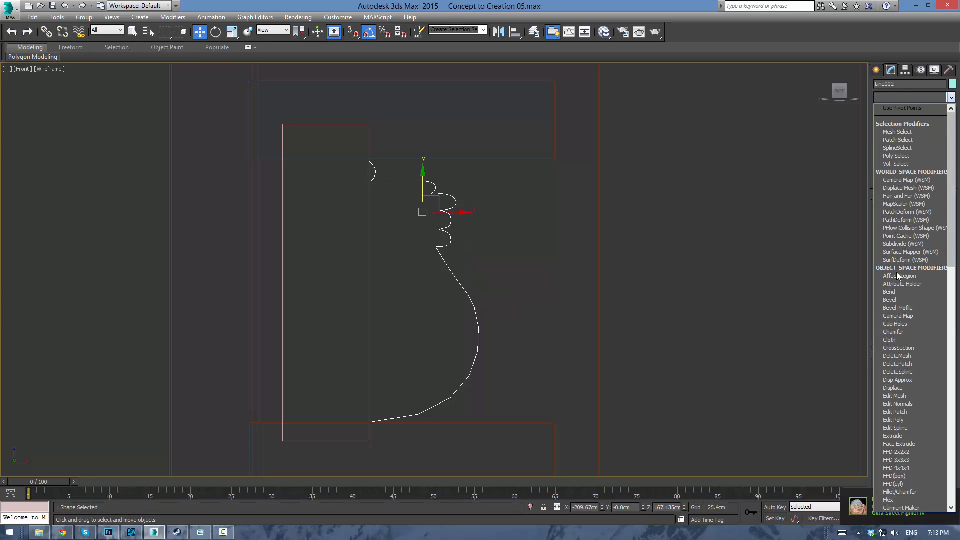
scroll(902, 407, "down", 3)
left_click(905, 452)
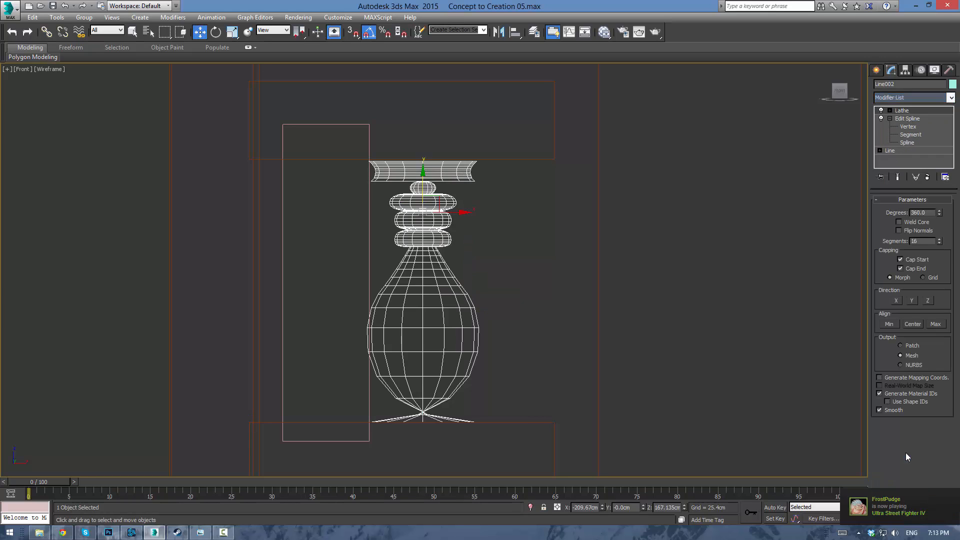
Move the Lathe axis to the inner end of the jar profile and enable Weld Core
left_click(890, 111)
left_click(903, 119)
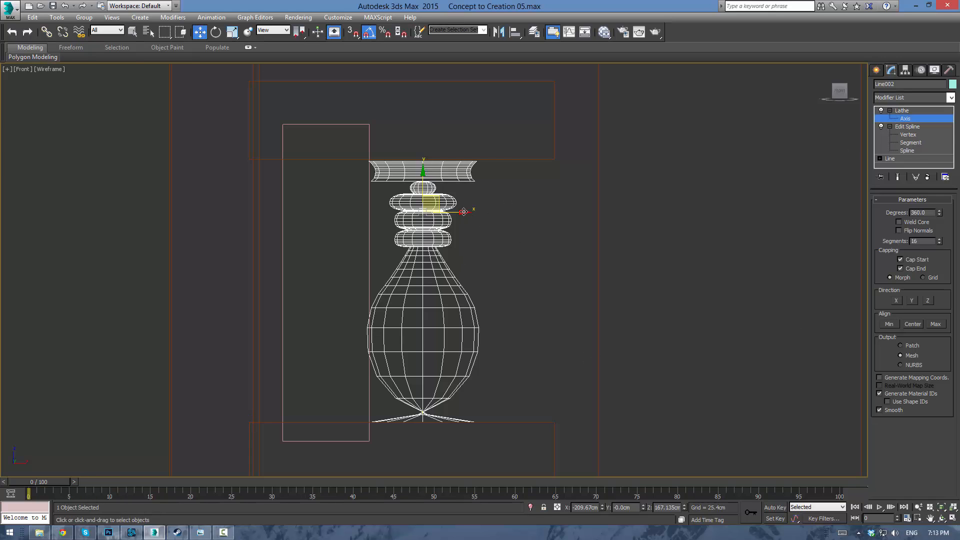
left_click_drag(464, 212, 409, 214)
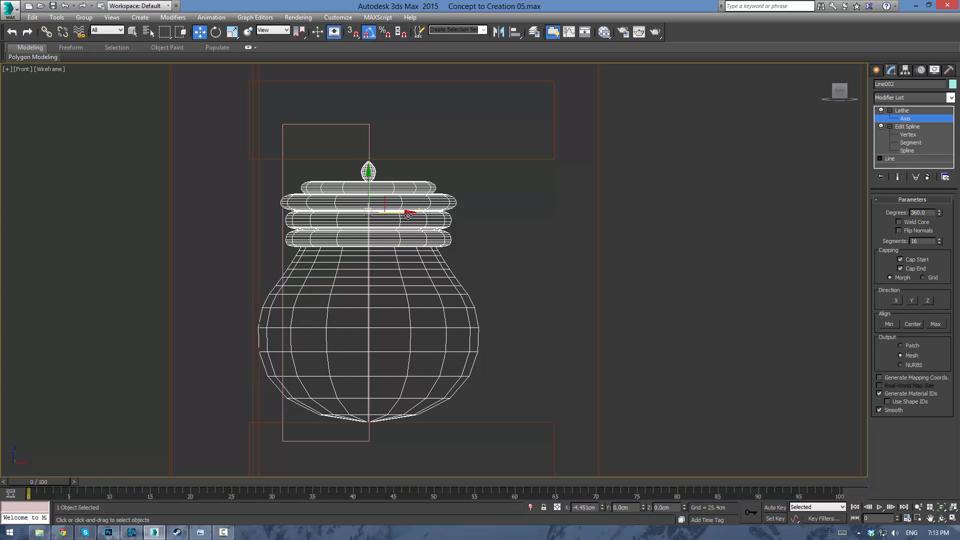
scroll(403, 179, "up", 6)
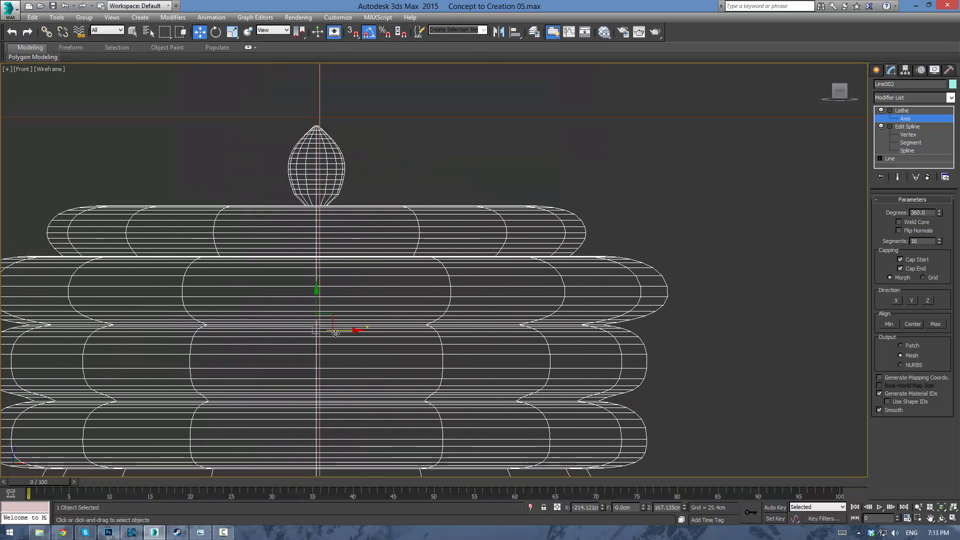
left_click_drag(340, 332, 337, 333)
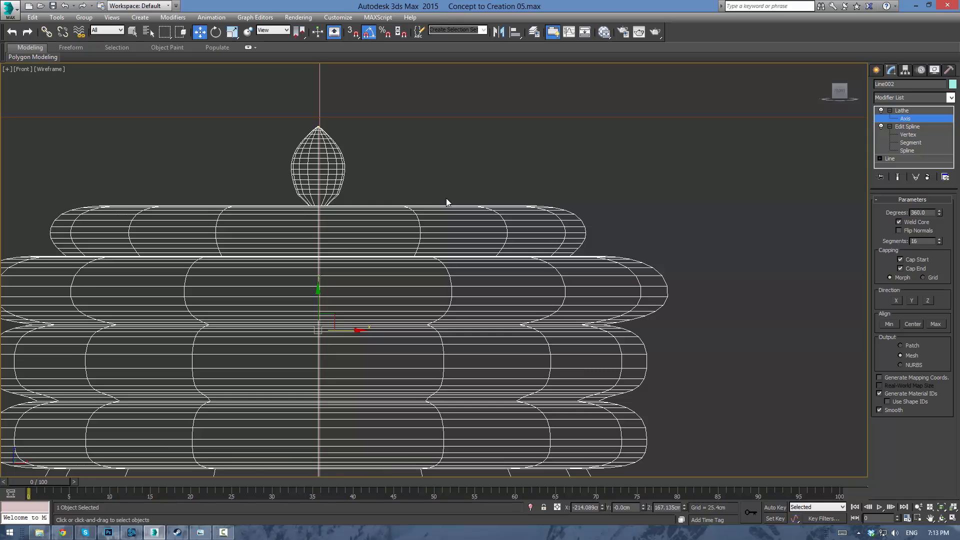
Set the perspective viewport to Shaded display and view the jar between the wall shelves
key("F3")
key("p")
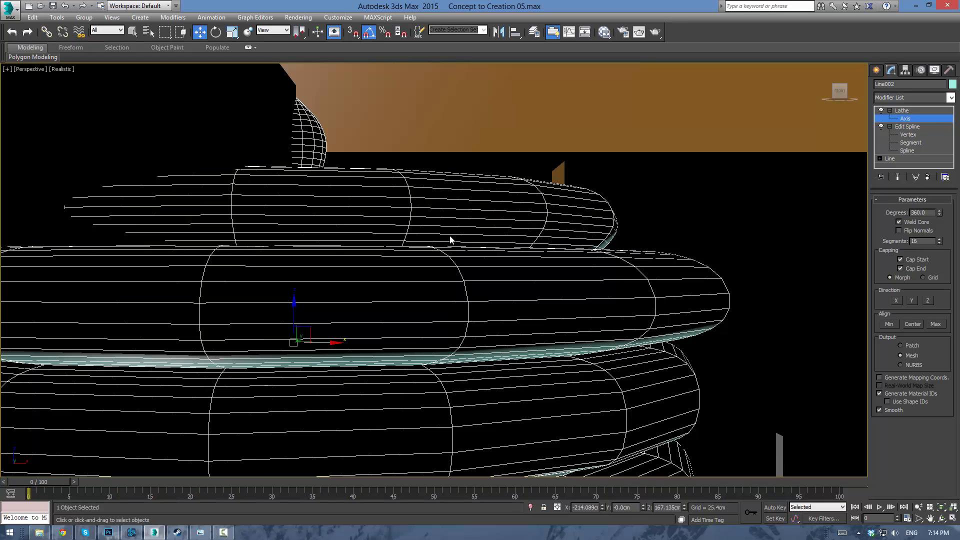
scroll(447, 240, "down", 4)
middle_click_drag(463, 240, 420, 279, "alt")
scroll(437, 232, "down", 8)
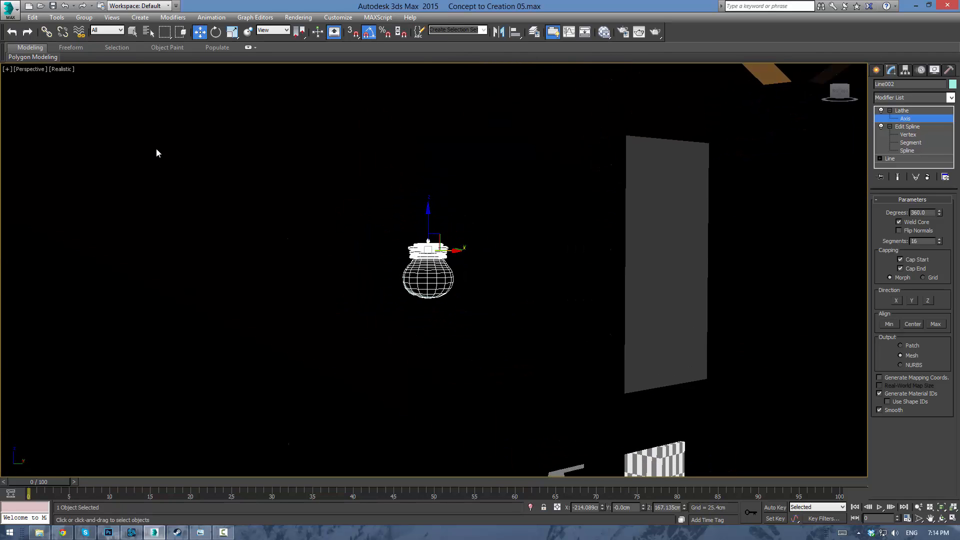
left_click(64, 71)
left_click(91, 91)
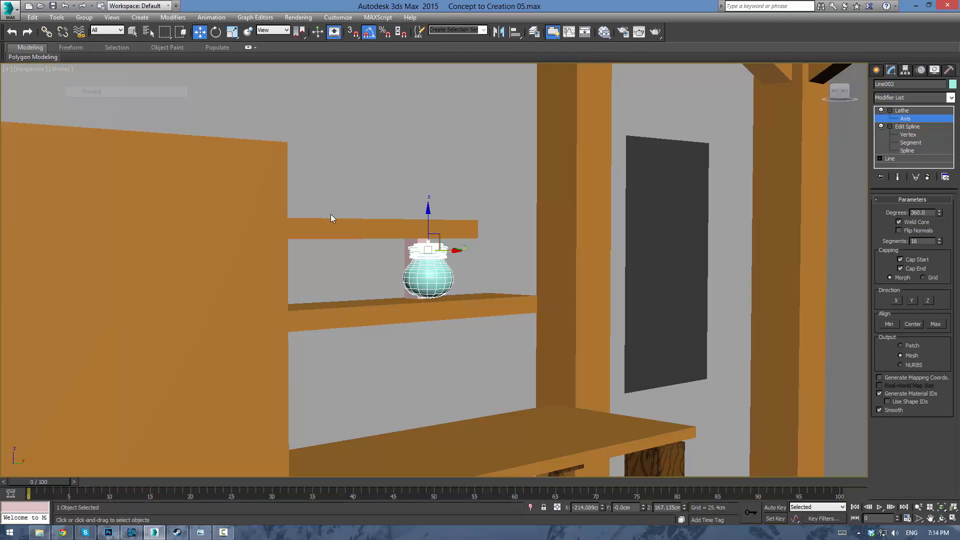
scroll(331, 214, "up", 3)
scroll(505, 276, "down", 2)
middle_click_drag(506, 277, 533, 268, "alt")
scroll(484, 266, "up", 5)
Enter vertex editing on the jar's Edit Spline with the lathed end result shown, and frame the neck rings in the Front view
left_click(904, 134)
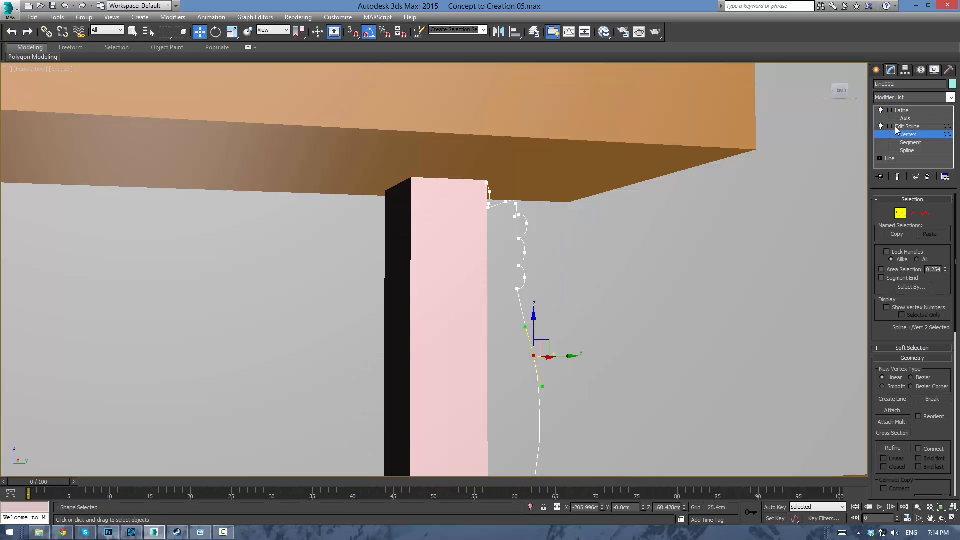
left_click(897, 177)
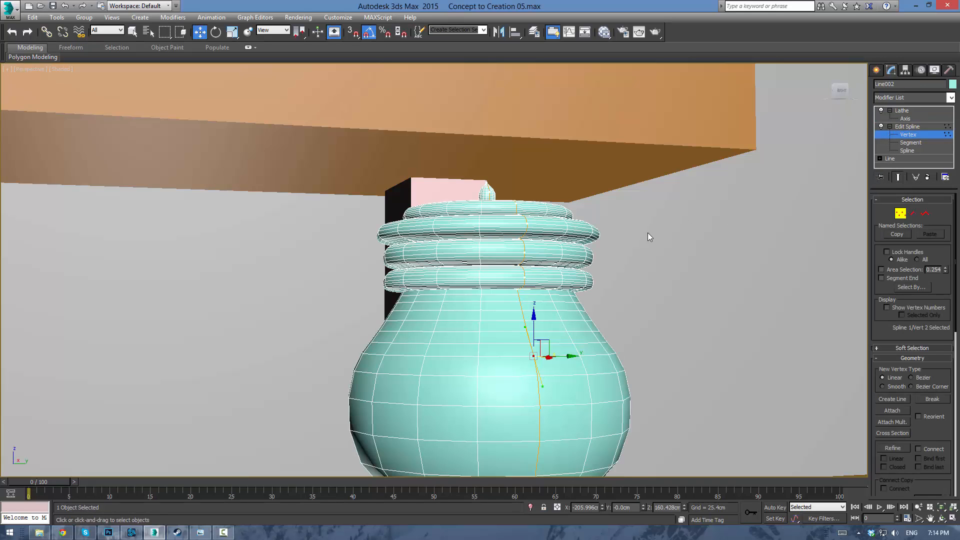
middle_click_drag(647, 232, 618, 236)
key("f")
scroll(570, 283, "up", 3)
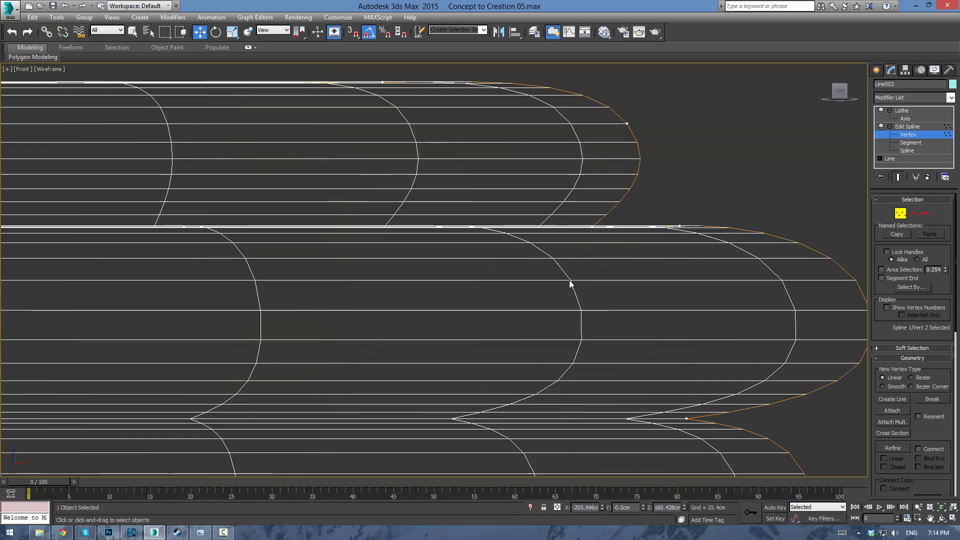
scroll(580, 289, "down", 6)
scroll(636, 342, "up", 6)
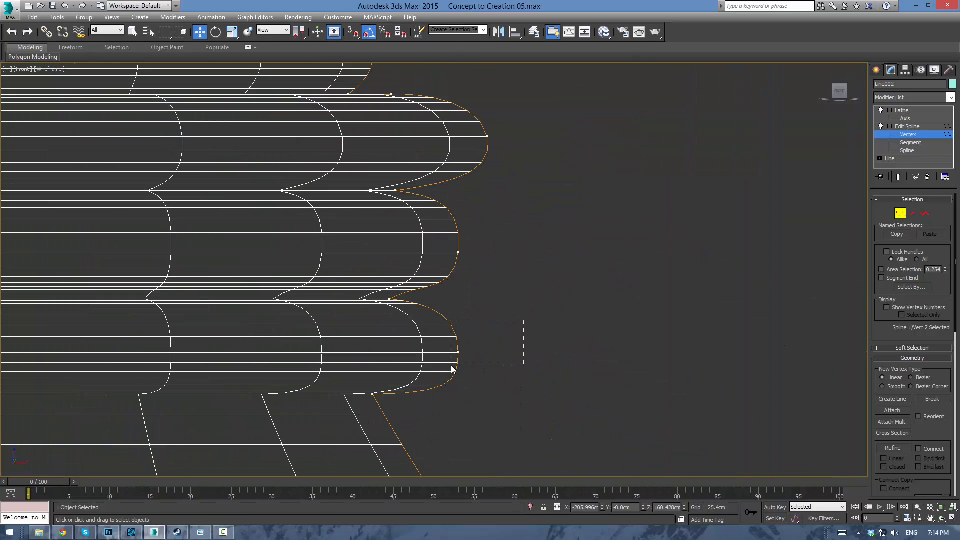
Pull the lowest neck ring's outer vertex inward, shorten its handles, and lower the groove vertex above it slightly
left_click_drag(451, 365, 476, 336)
left_click_drag(389, 404, 388, 402)
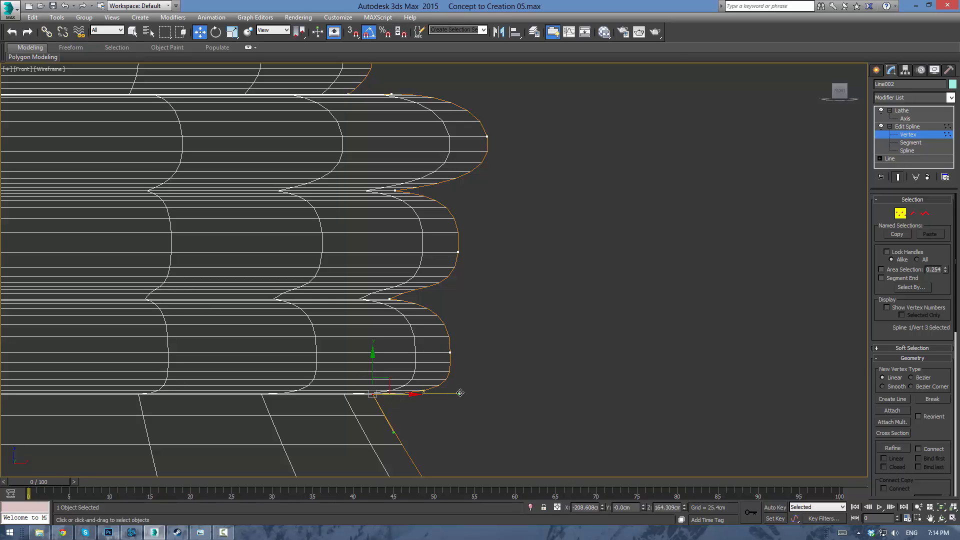
left_click_drag(460, 393, 401, 392)
left_click_drag(432, 359, 442, 341)
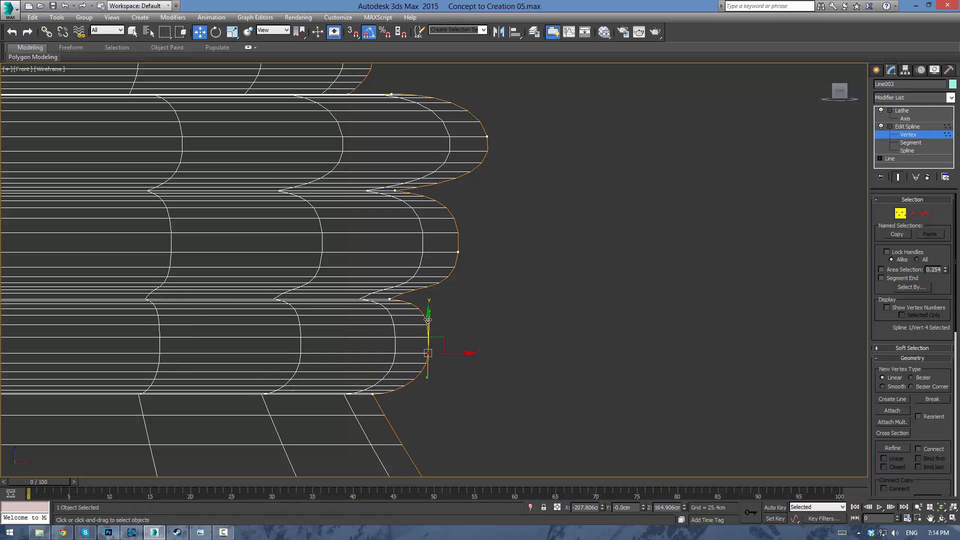
left_click_drag(428, 308, 424, 341)
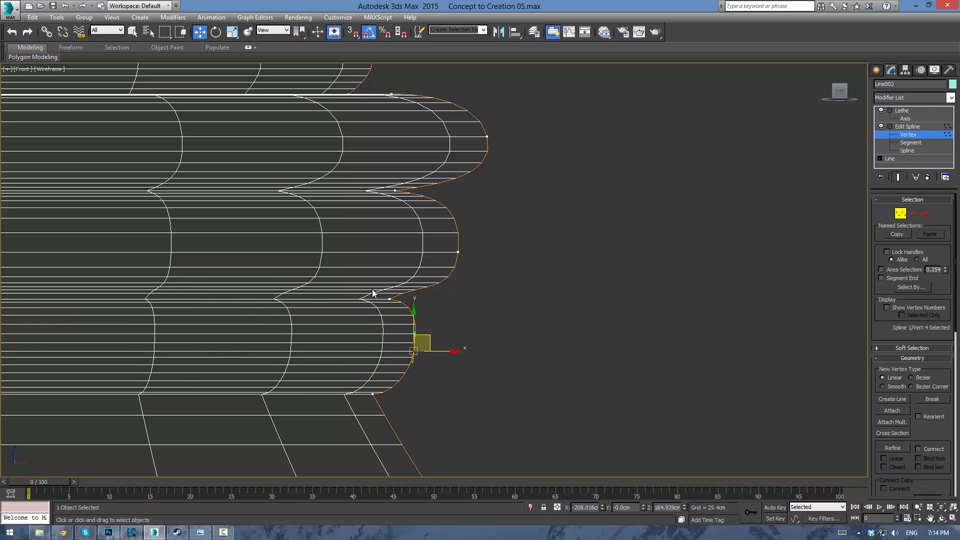
left_click(389, 299)
left_click_drag(413, 287, 418, 293)
Shrink the middle neck ring by moving its outer vertex inward and lowering the groove vertex above it
left_click(457, 252)
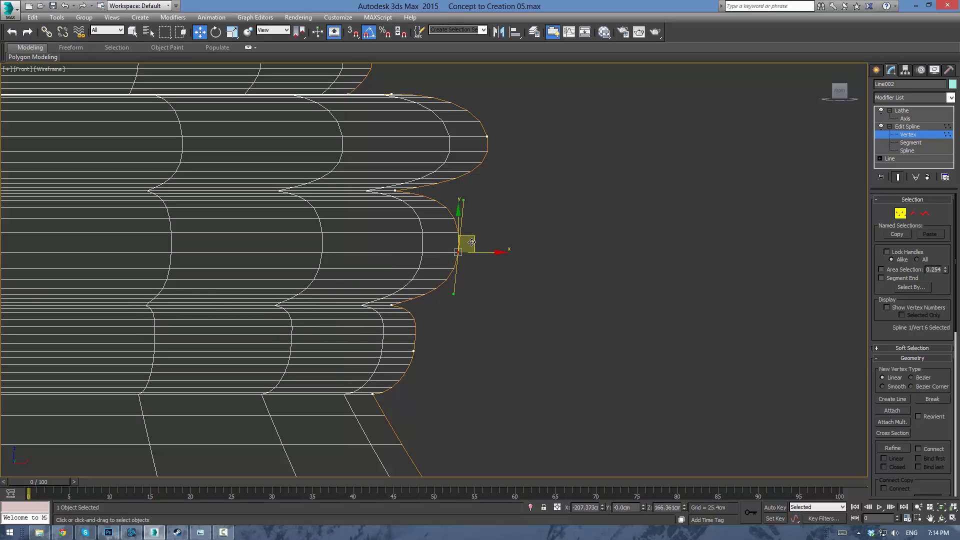
left_click_drag(470, 242, 429, 250)
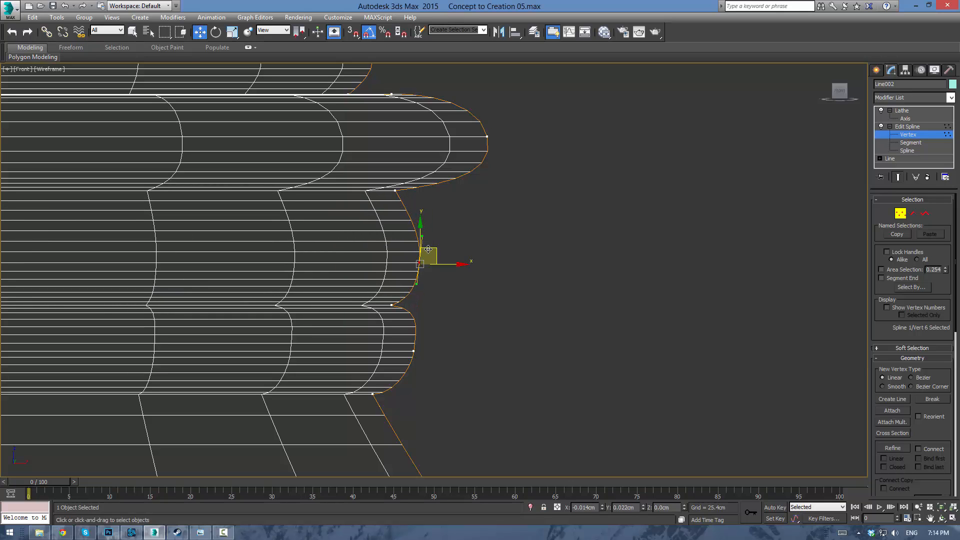
left_click(394, 191)
left_click_drag(409, 178, 419, 239)
left_click(419, 263)
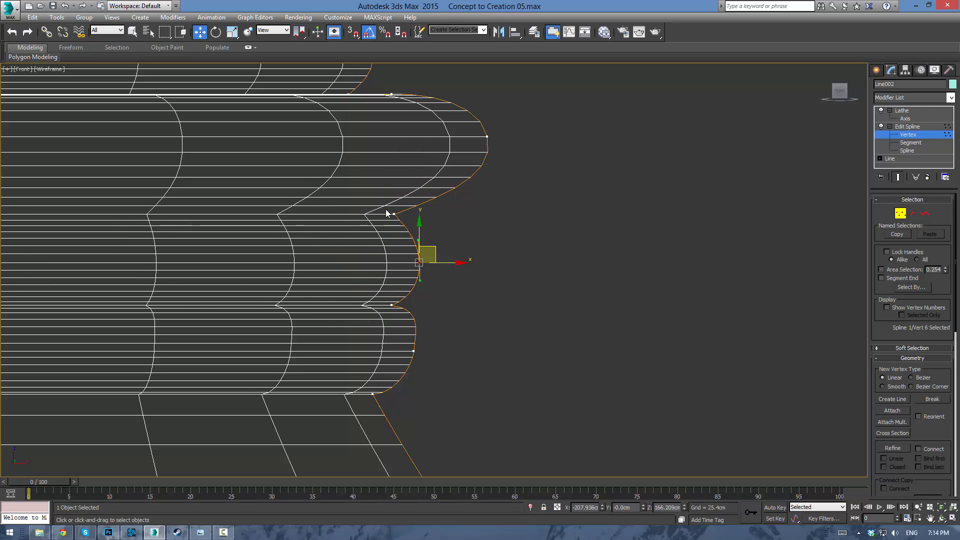
left_click(395, 214)
left_click_drag(405, 206, 408, 214)
Narrow the widest ring by pulling in its outer vertex, remove the vertex on its upper edge, and tilt the outer vertex's handles
middle_click_drag(444, 162, 444, 206)
left_click_drag(457, 153, 503, 201)
left_click_drag(501, 166, 439, 154)
left_click(392, 137)
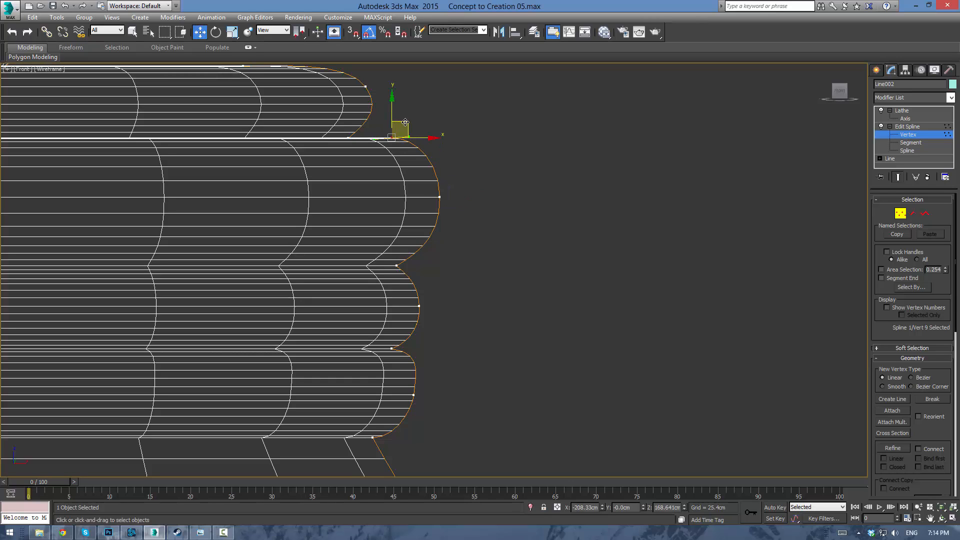
left_click_drag(405, 122, 421, 155)
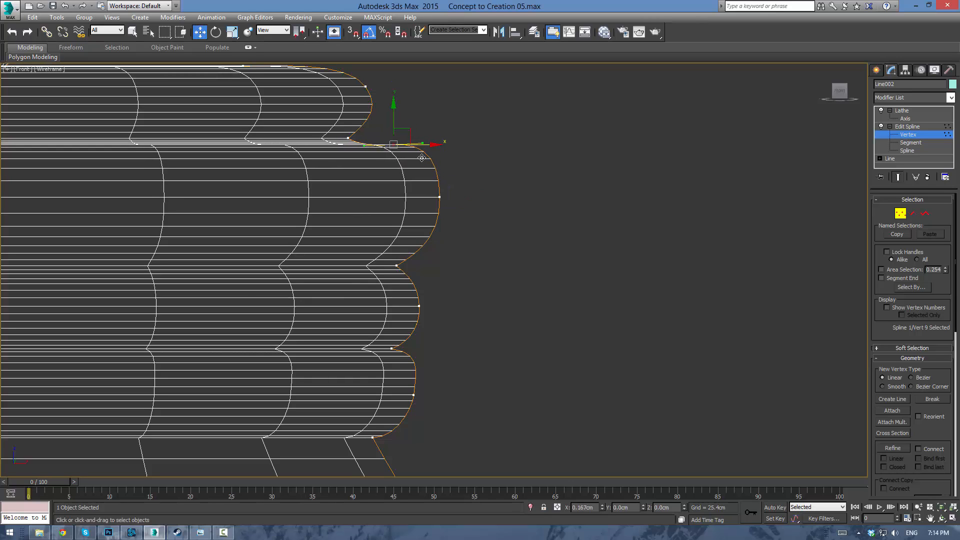
left_click(439, 197)
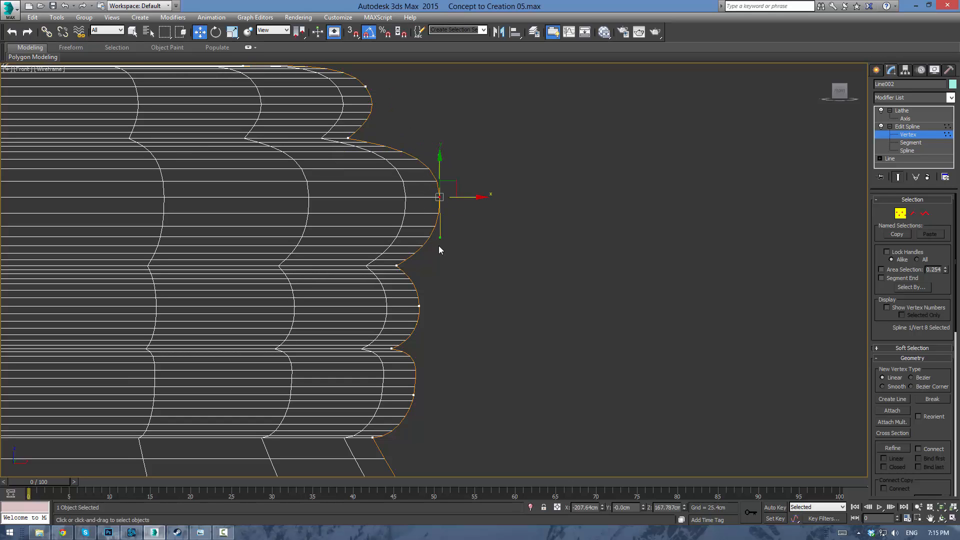
left_click_drag(448, 189, 440, 181)
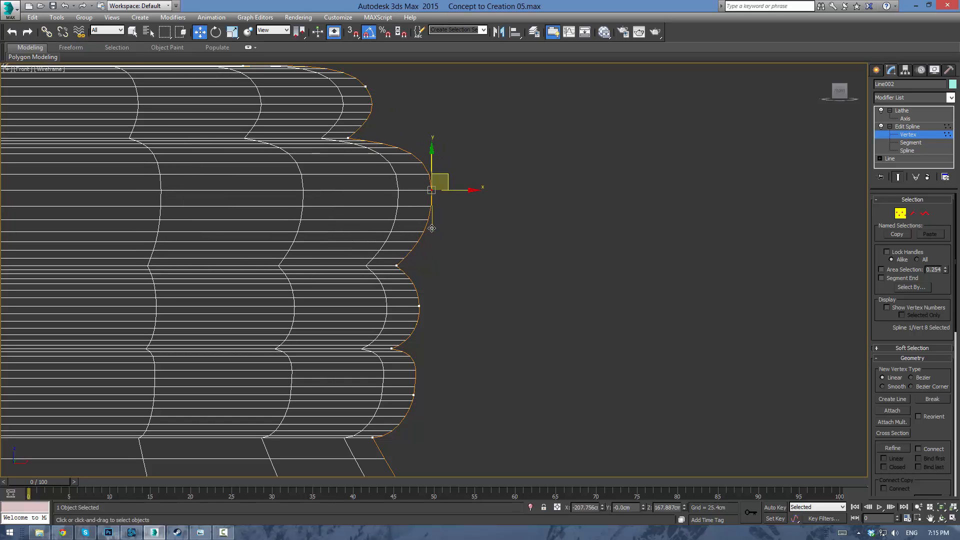
left_click_drag(431, 231, 437, 227)
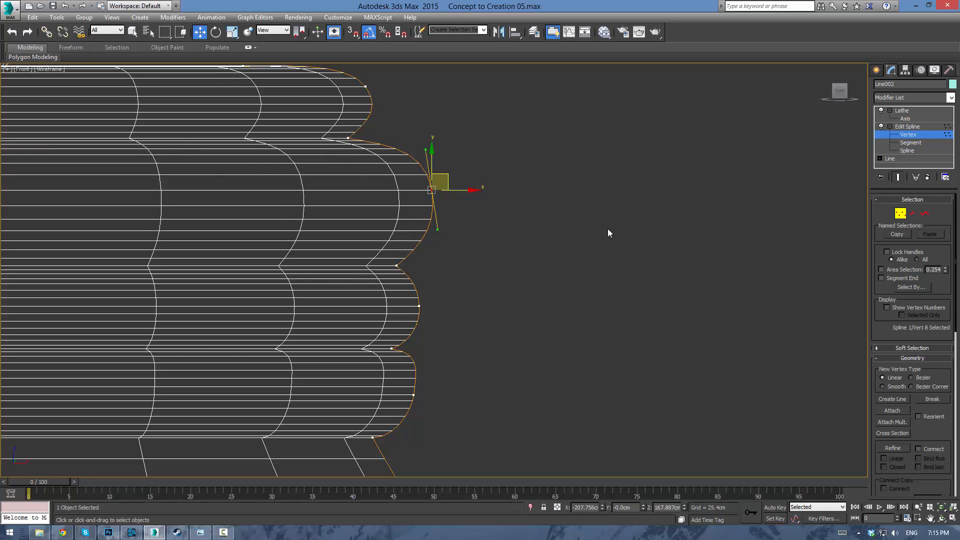
Leave vertex editing and examine the reshaped jar between the shelves in a shaded perspective view
left_click(903, 110)
left_click(704, 192)
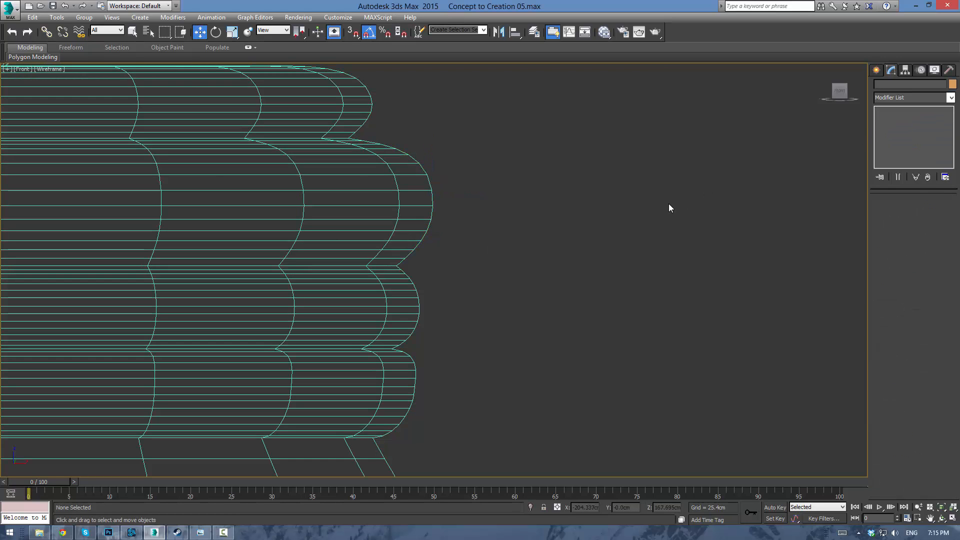
key("F3")
key("F3")
key("F3")
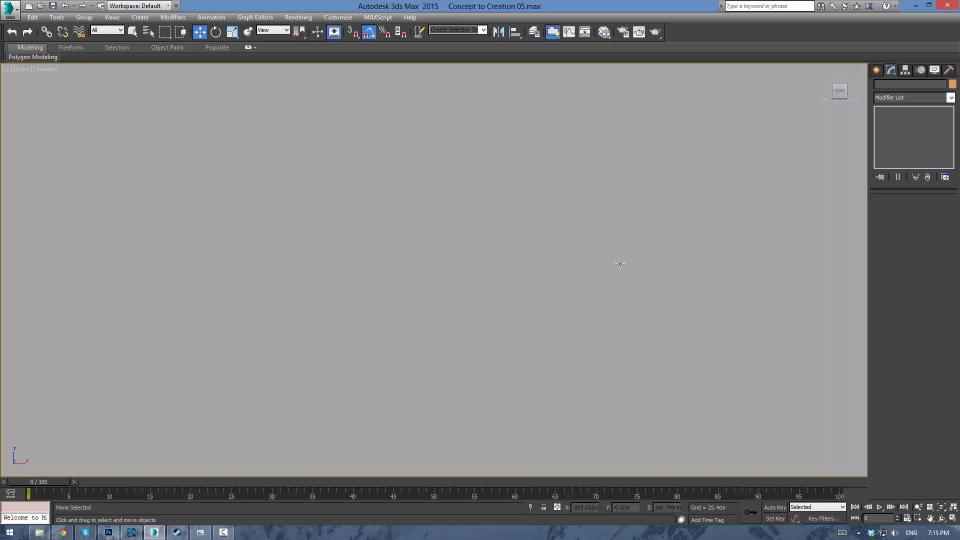
key("z")
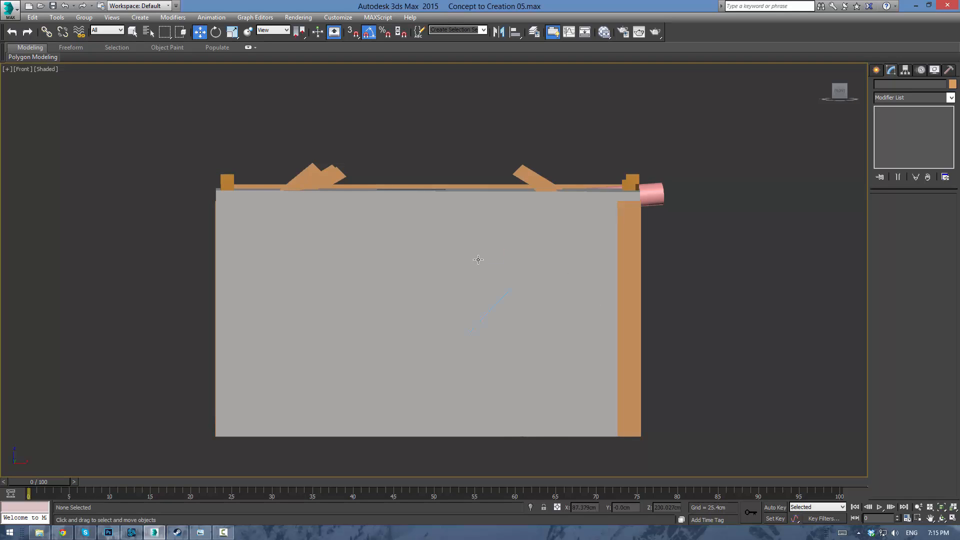
key("F3")
left_click(246, 315)
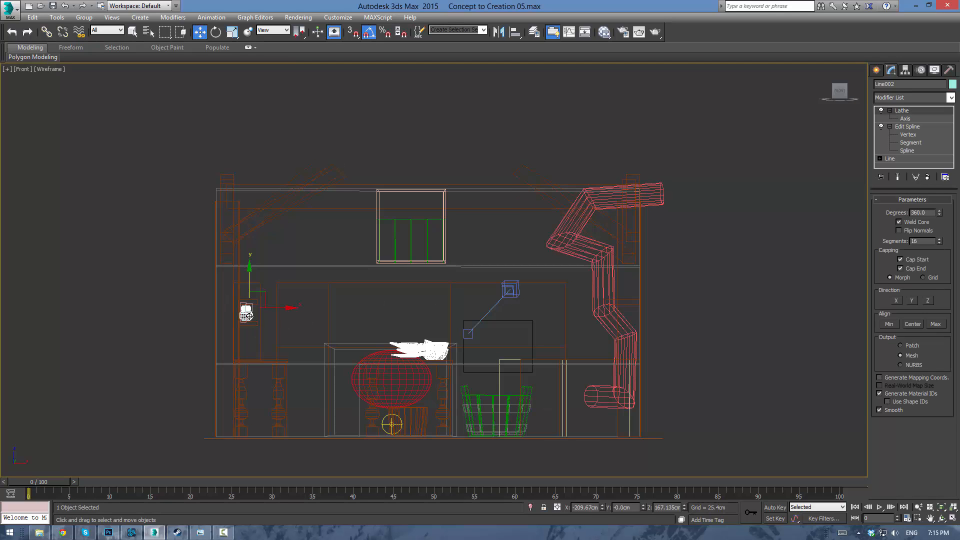
key("z")
key("F3")
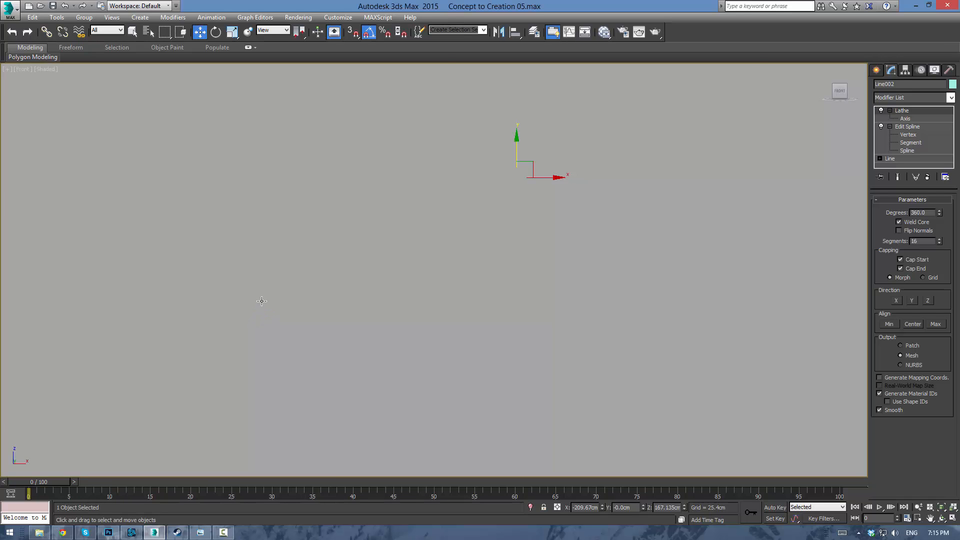
key("p")
middle_click_drag(367, 339, 340, 328, "alt")
scroll(345, 337, "down", 5)
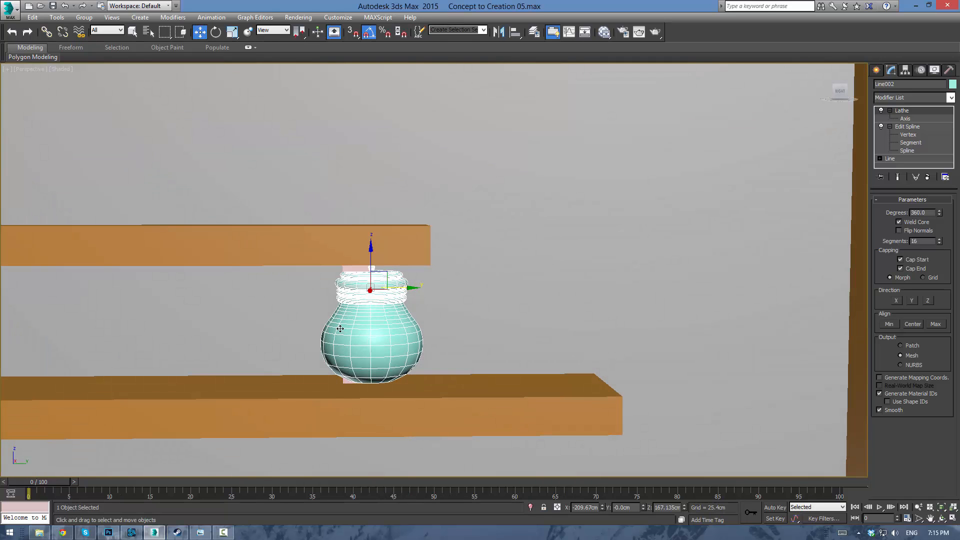
Select the profile's bottom vertex, check how the jar's base sits on the lower shelf, and leave vertex editing
left_click(906, 136)
middle_click_drag(441, 342, 439, 307, "alt")
key("F3")
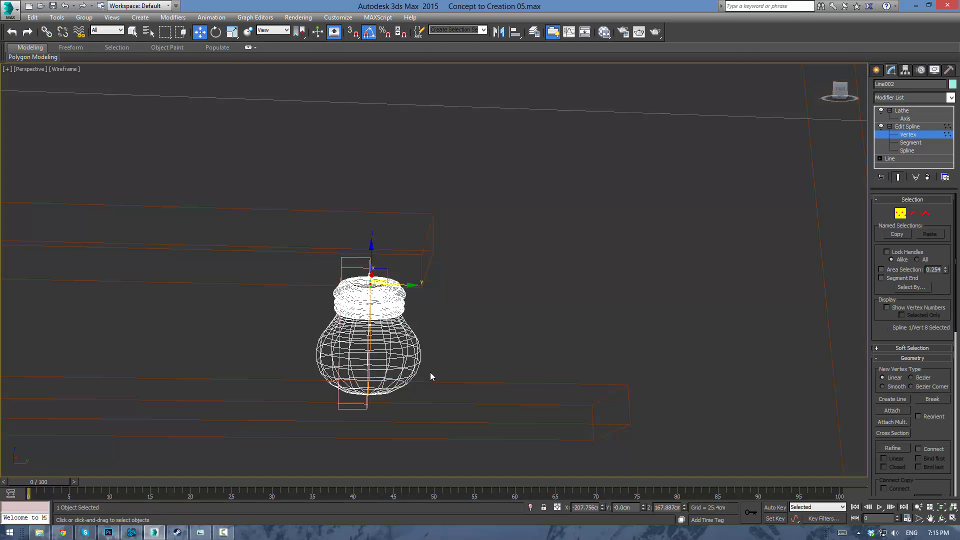
middle_click_drag(400, 390, 417, 334)
scroll(417, 334, "up", 3)
scroll(356, 352, "up", 2)
scroll(356, 340, "down", 3)
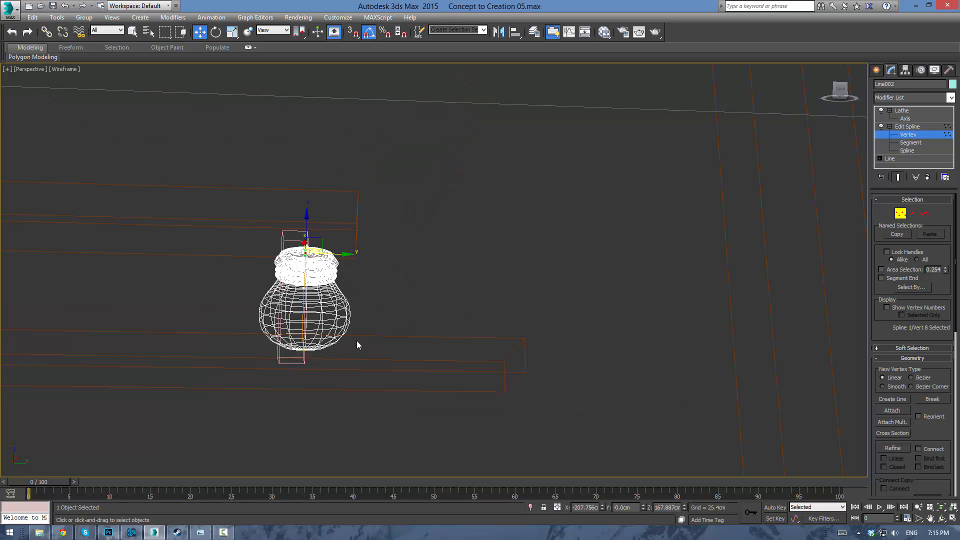
left_click(302, 349)
key("F3")
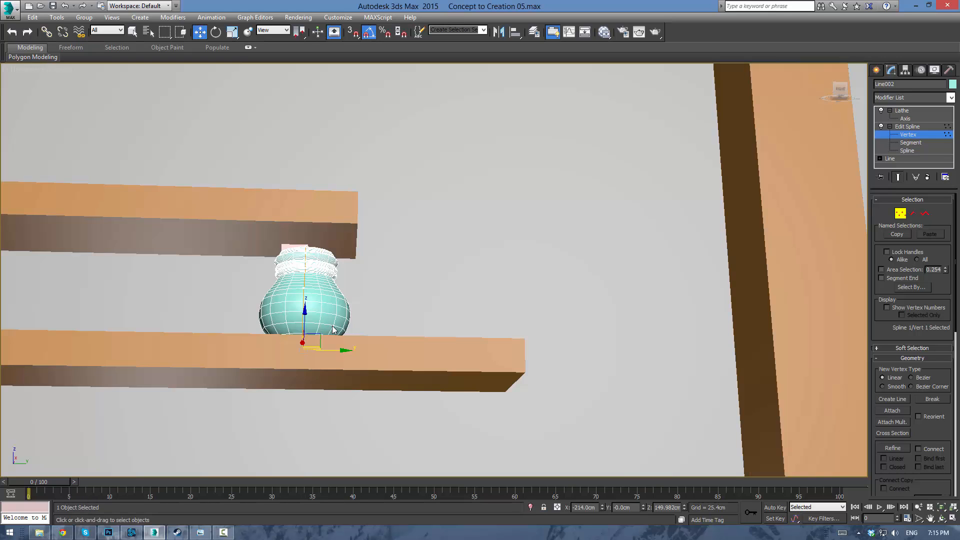
mouse_move(322, 325)
middle_mouse_down("alt")
mouse_move(299, 317)
mouse_move(306, 297)
middle_mouse_up("alt")
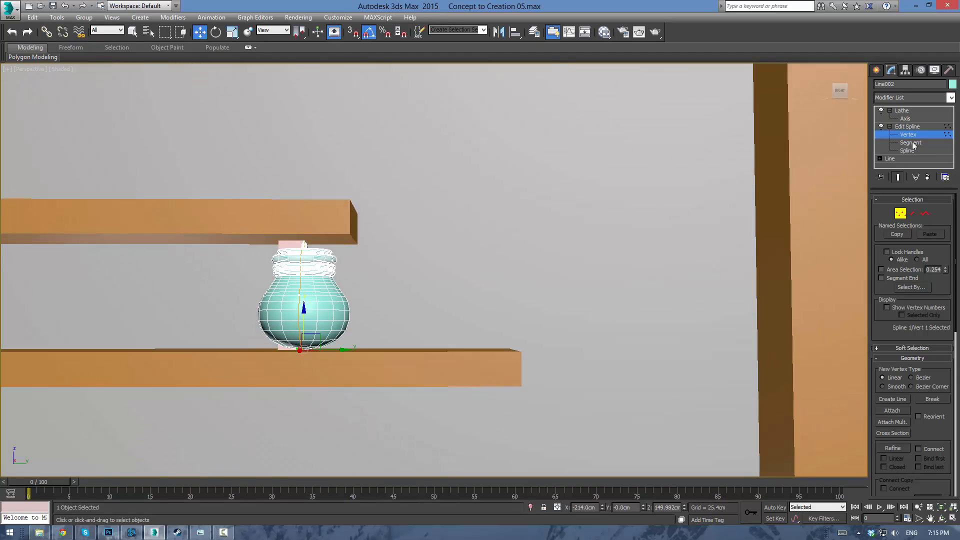
left_click(901, 128)
left_click(431, 259)
left_click(335, 303)
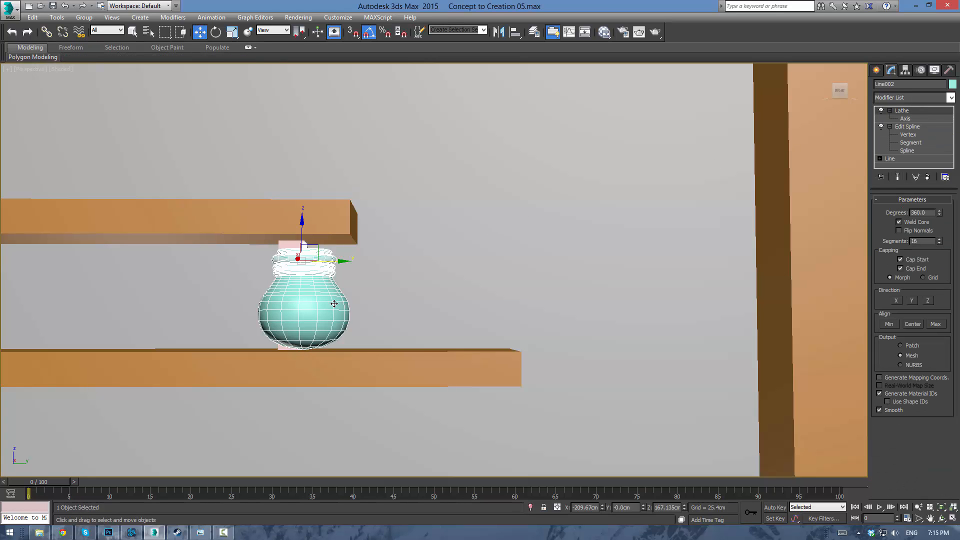
Isolate the jar and go to its Edit Spline level with the viewport in wireframe display
right_click(331, 301)
left_click(364, 217)
scroll(459, 307, "down", 5)
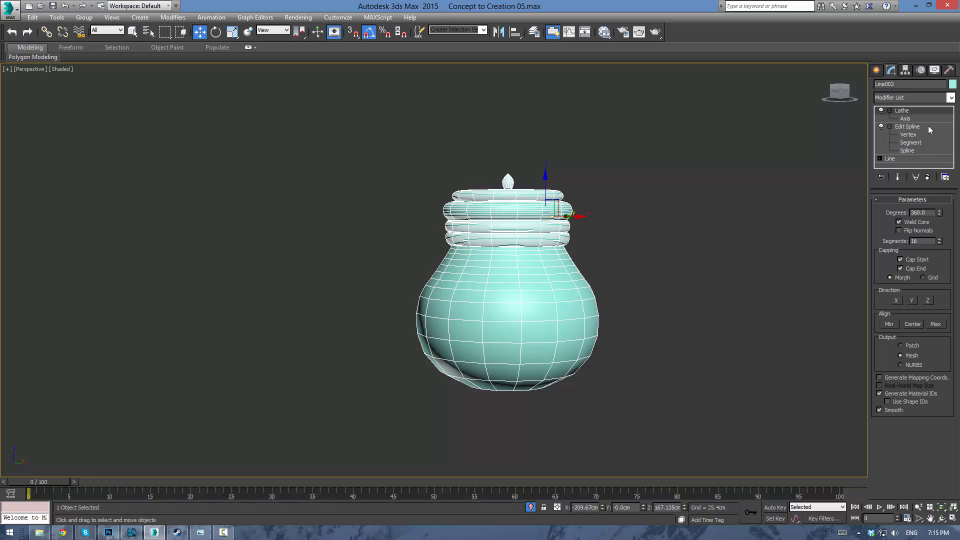
left_click(907, 127)
key("F3")
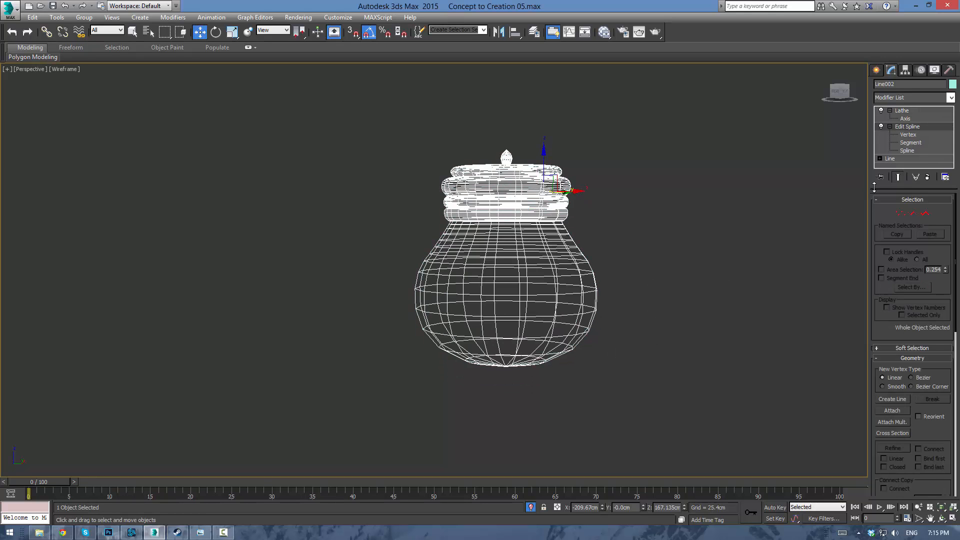
Turn off the end result display so only the jar's profile spline shows, and start editing its vertices
left_click(898, 177)
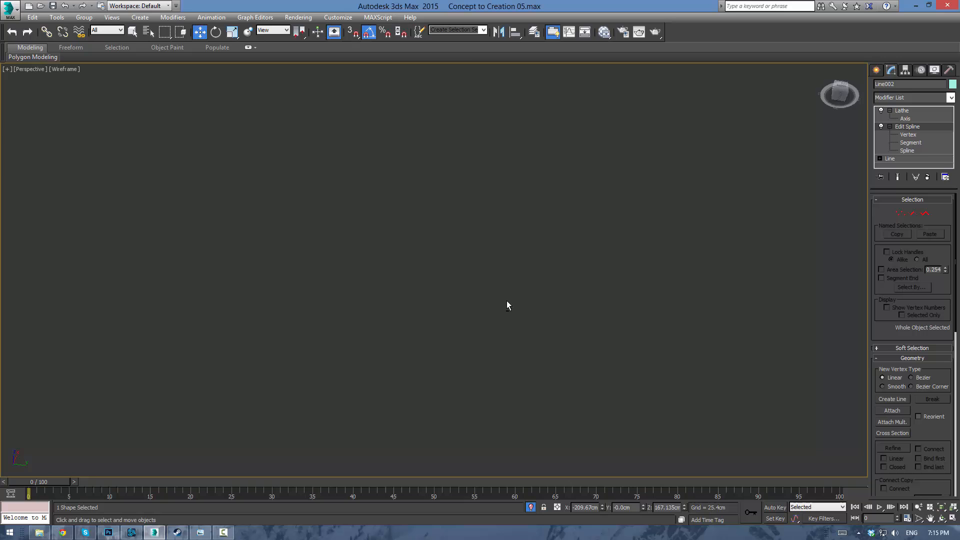
mouse_move(508, 305)
middle_mouse_down("alt")
mouse_move(514, 324)
mouse_move(439, 285)
mouse_move(357, 320)
mouse_move(394, 376)
mouse_move(575, 340)
mouse_move(623, 354)
mouse_move(594, 385)
mouse_move(572, 361)
mouse_move(518, 358)
mouse_move(523, 295)
middle_mouse_up("alt")
scroll(565, 358, "up", 2)
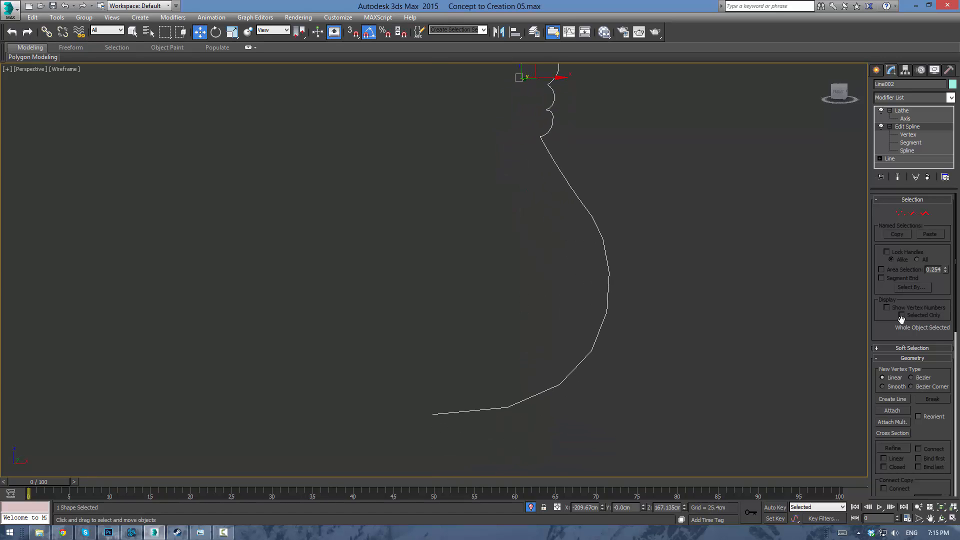
left_click(908, 135)
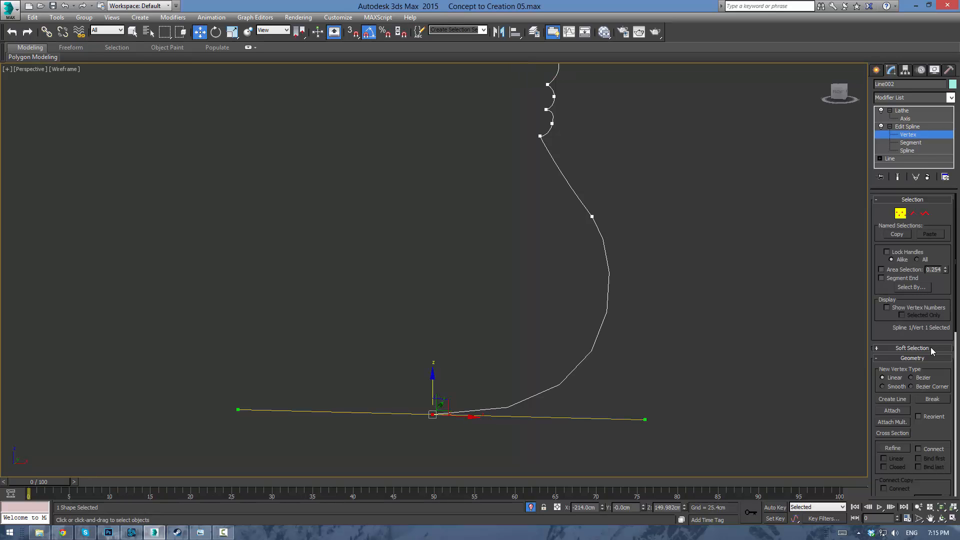
Refine the profile with a new vertex on the curve near the jar's base, with Connect on and Linear off
scroll(925, 325, "down", 3)
left_click(906, 324)
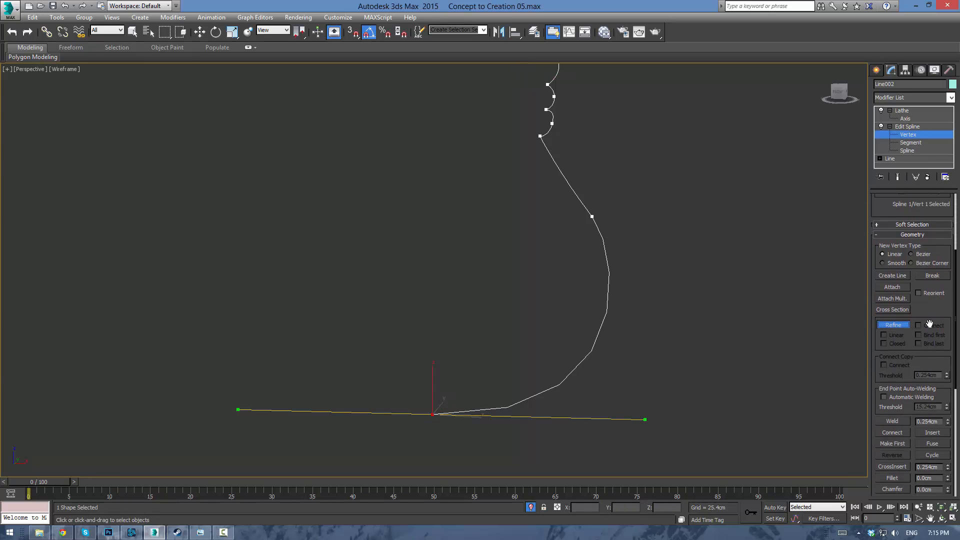
left_click(918, 325)
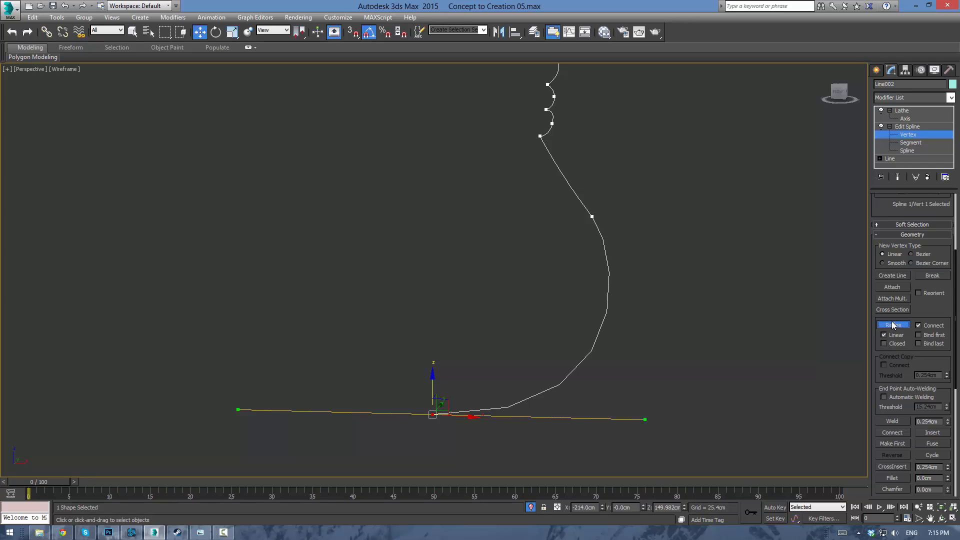
left_click(883, 335)
left_click(888, 325)
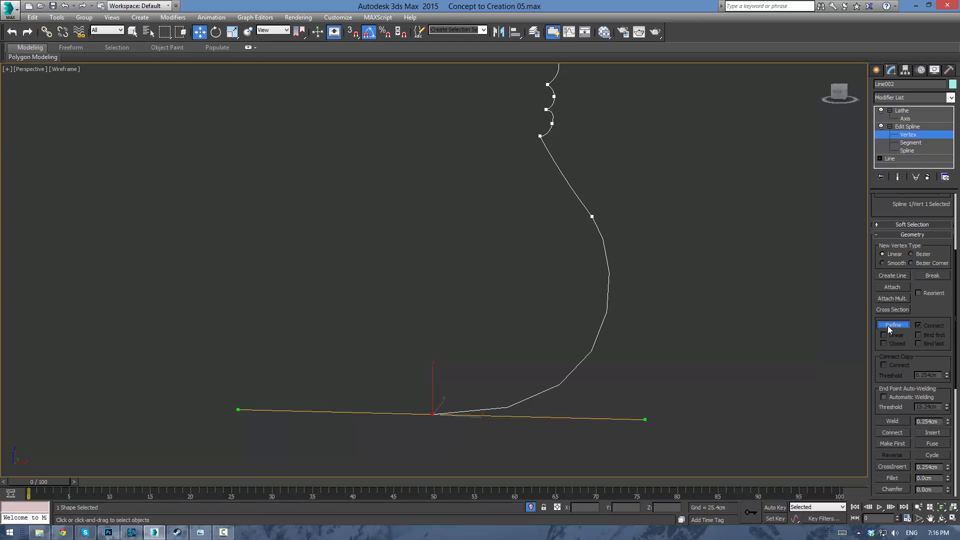
left_click(522, 401)
right_click(644, 407)
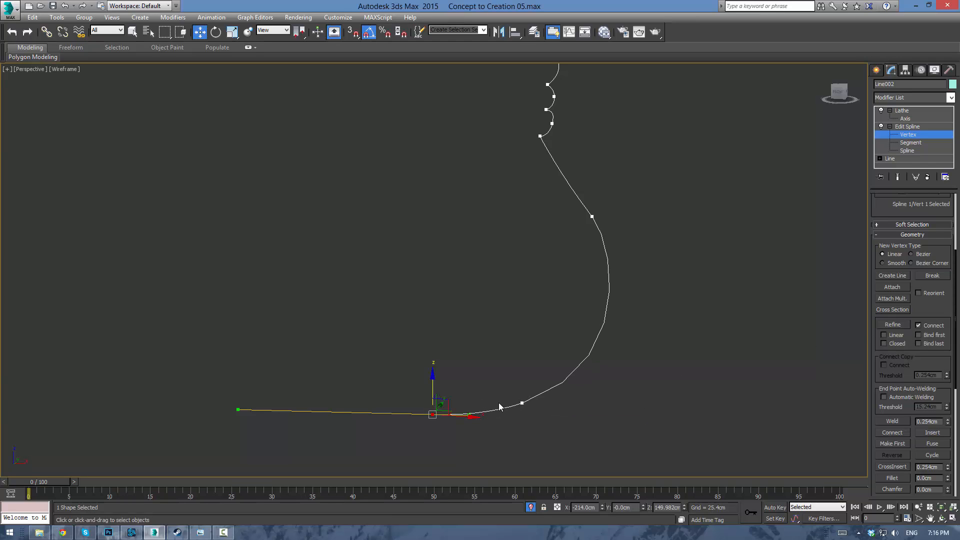
Lower the new base vertex by about 0.4 cm and return to the Lathe level of the jar
left_click(522, 404)
left_click_drag(523, 385, 525, 392)
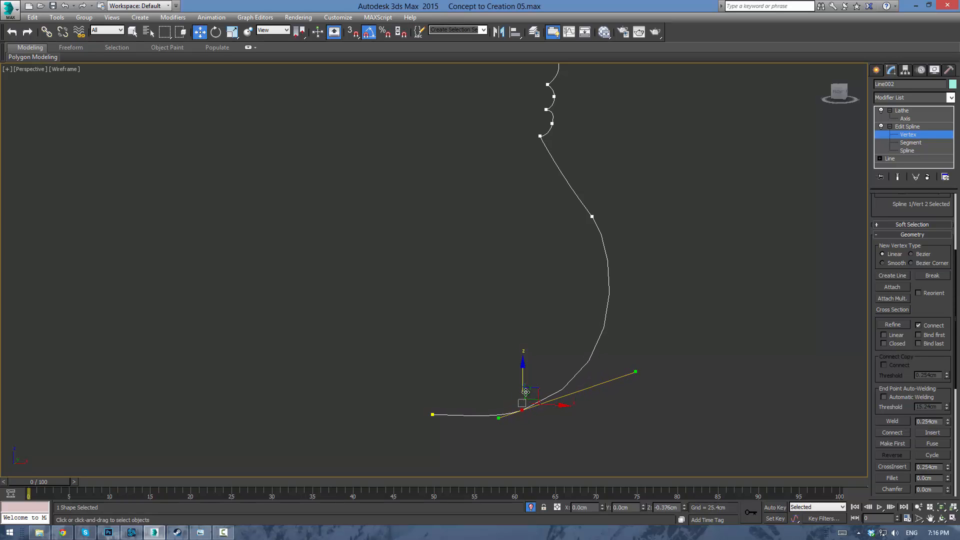
left_click(446, 367)
left_click(903, 111)
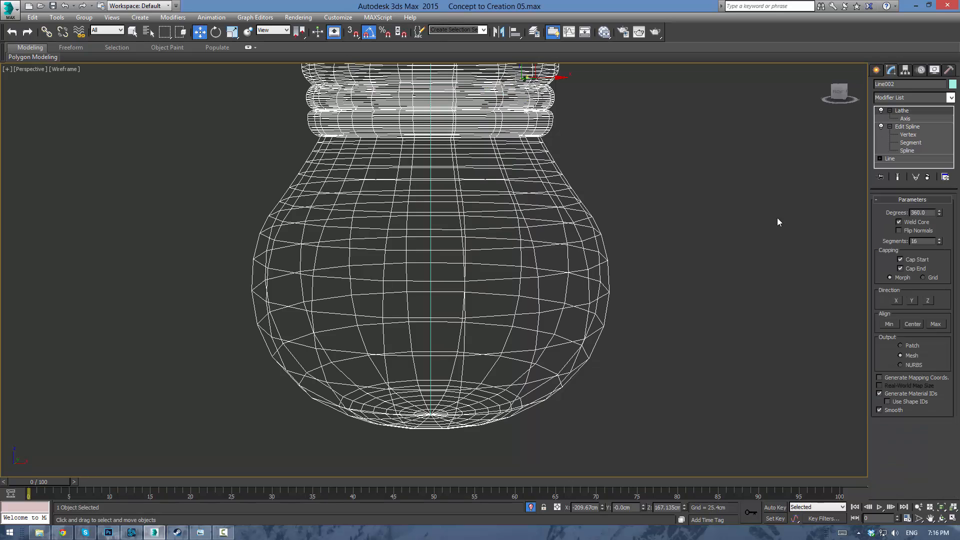
Deselect the jar, end its isolation and display the scene shaded
left_click(776, 217)
middle_click_drag(580, 329, 580, 292, "alt")
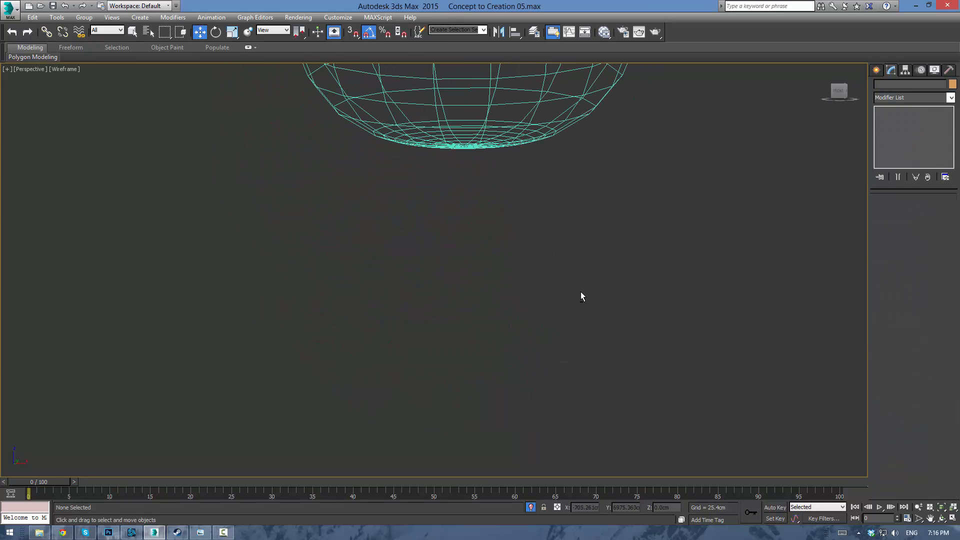
right_click(578, 286)
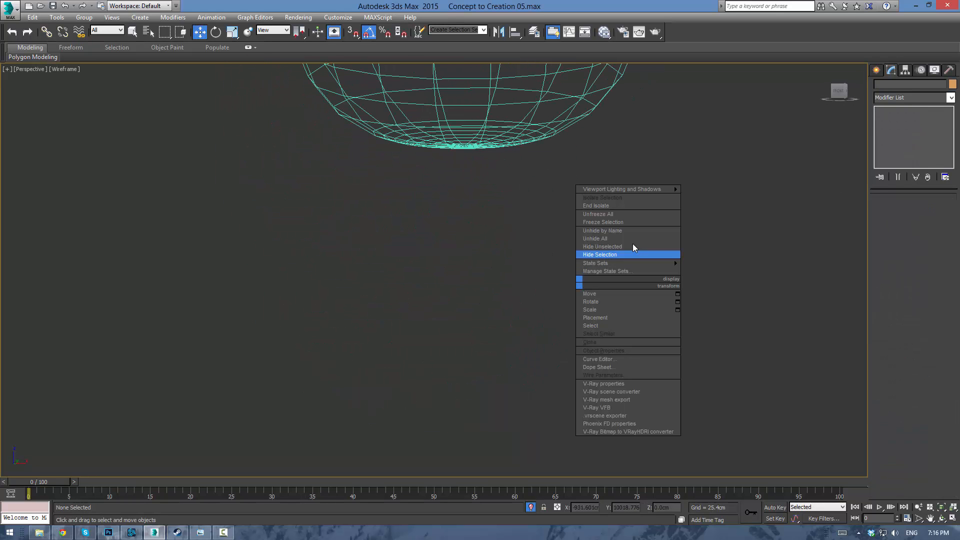
left_click(629, 206)
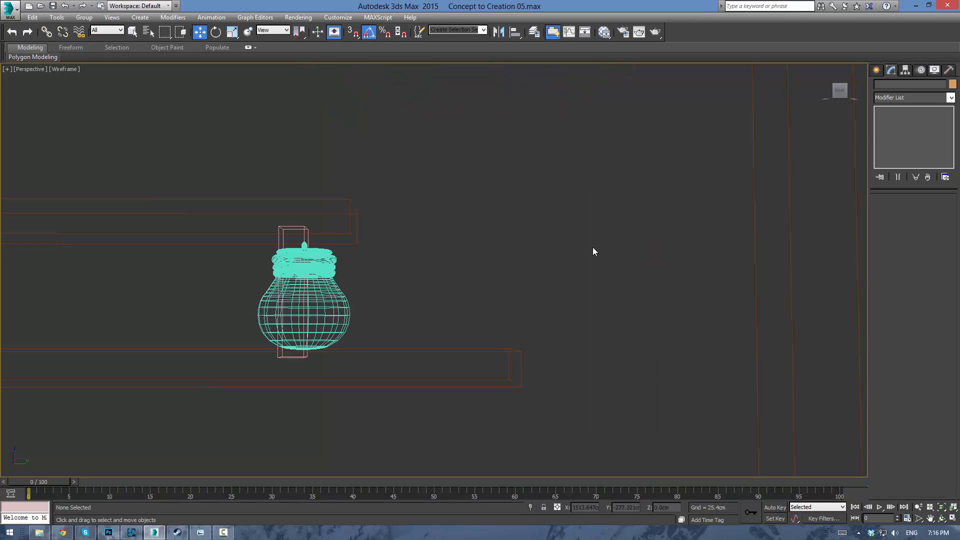
key("F3")
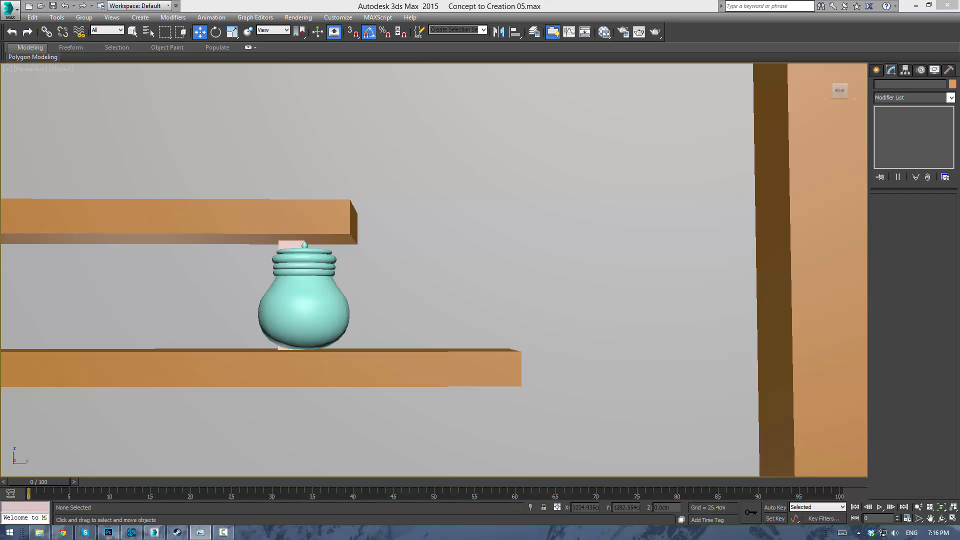
Select the wall behind the shelves and look over the existing materials in the Slate Material Editor
left_click(284, 227)
key("m")
scroll(234, 202, "down", 8)
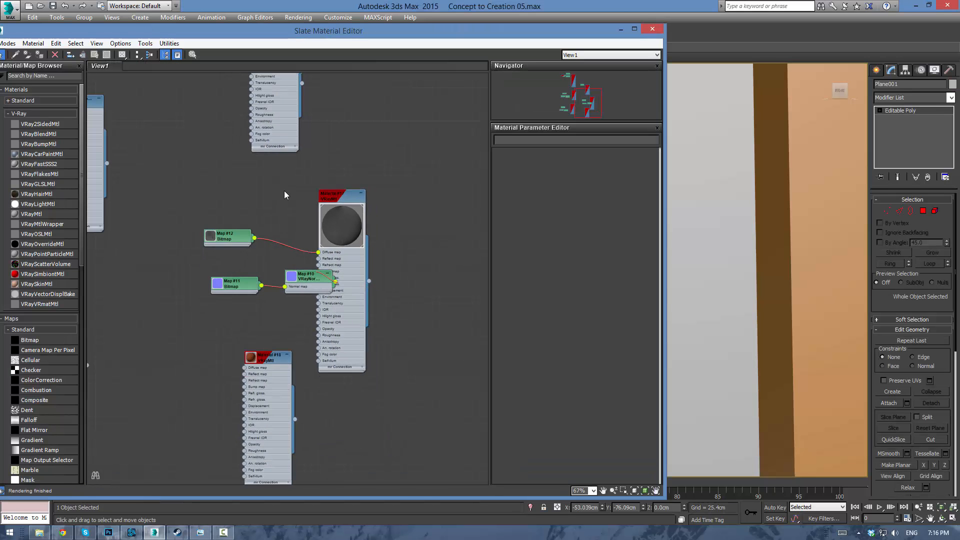
middle_click_drag(250, 193, 354, 256)
left_click(651, 28)
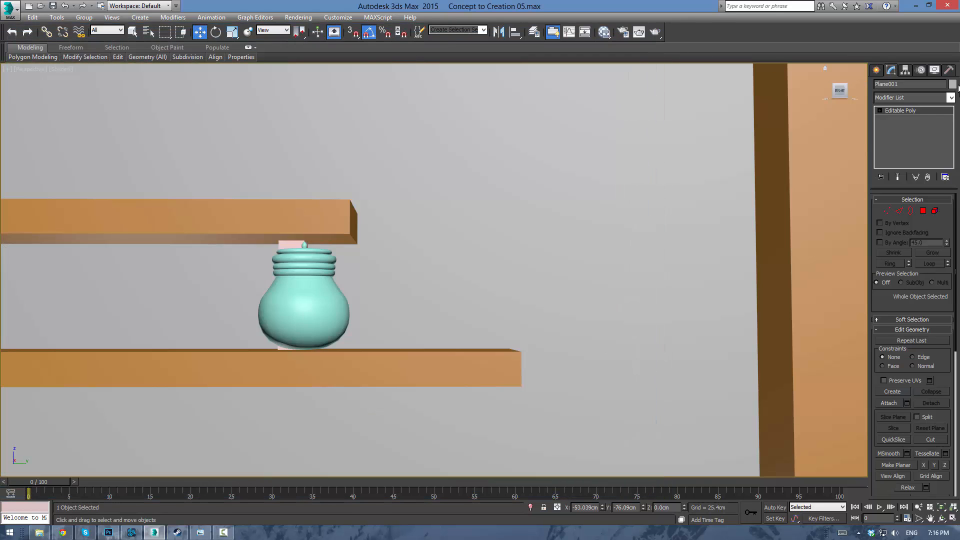
Try white as the wall's object color and return it to light gray
left_click(952, 84)
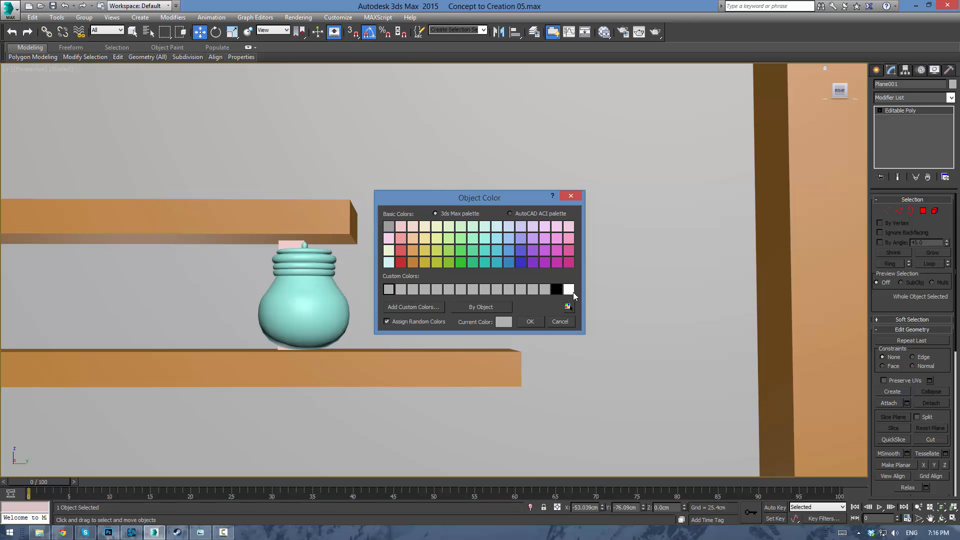
left_click(573, 292)
left_click(522, 321)
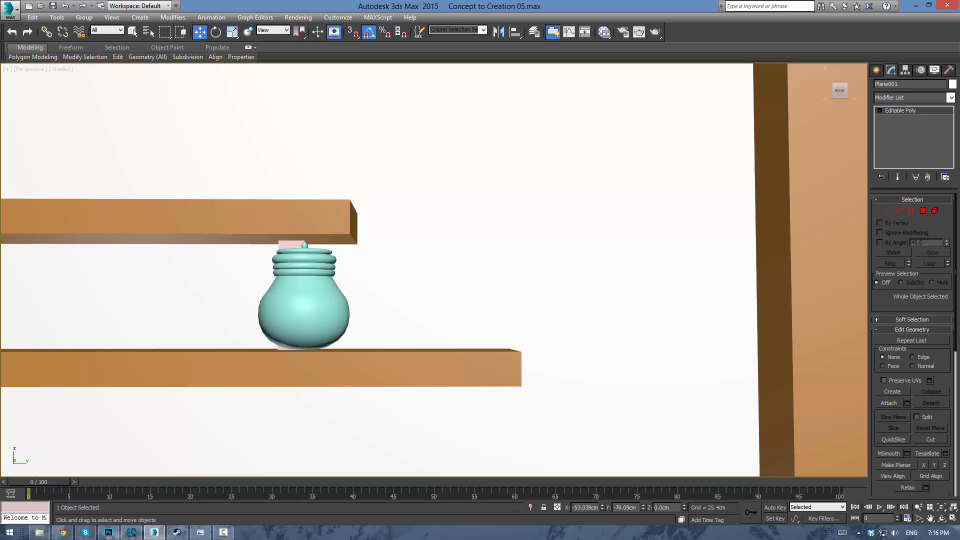
left_click(952, 84)
left_click(509, 290)
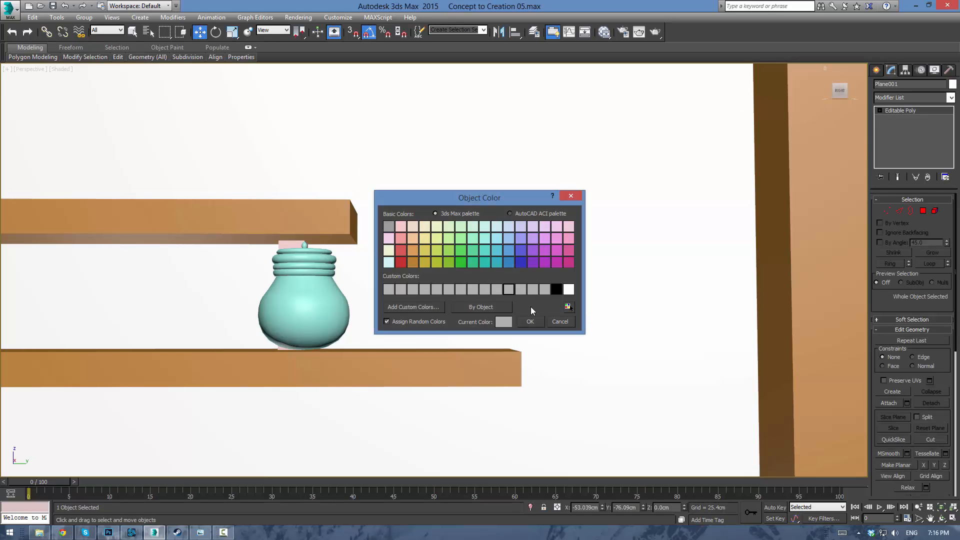
left_click(528, 320)
Set the jar's object color to white and reselect the jar after checking it against the wall
left_click(324, 306)
left_click(952, 84)
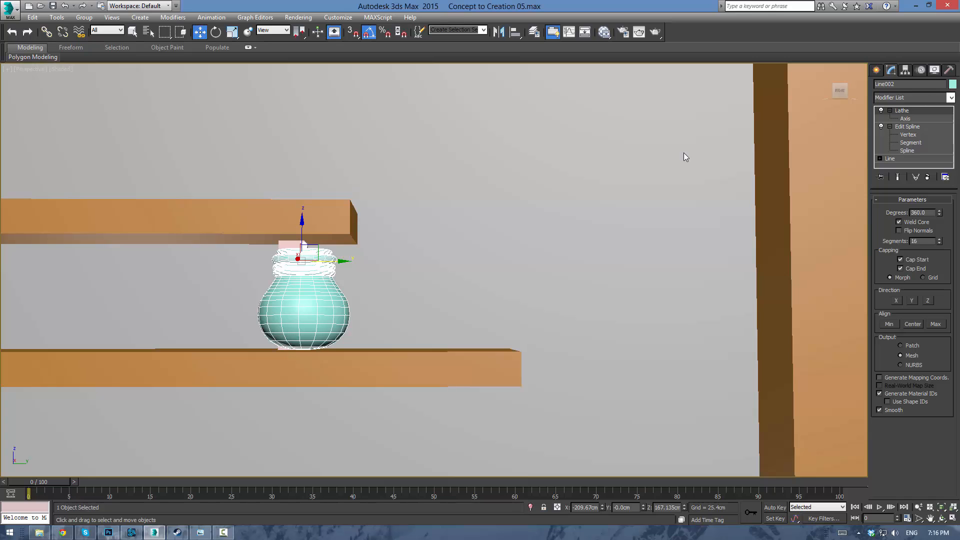
left_click(534, 322)
left_click(364, 316)
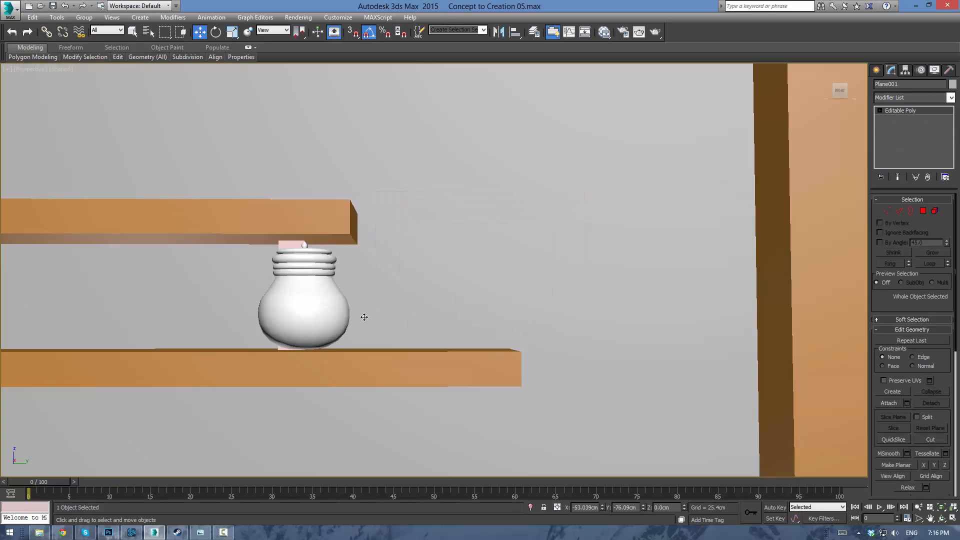
left_click(319, 305)
left_click(419, 290)
left_click(321, 306)
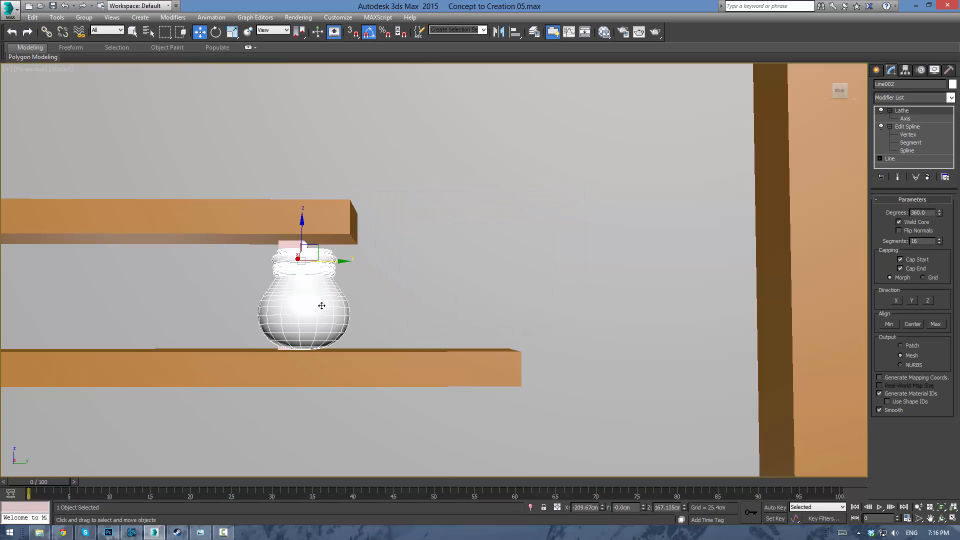
Show the VRayCam001 camera view in a four-viewport layout and frame the jar in the Top view
key("c")
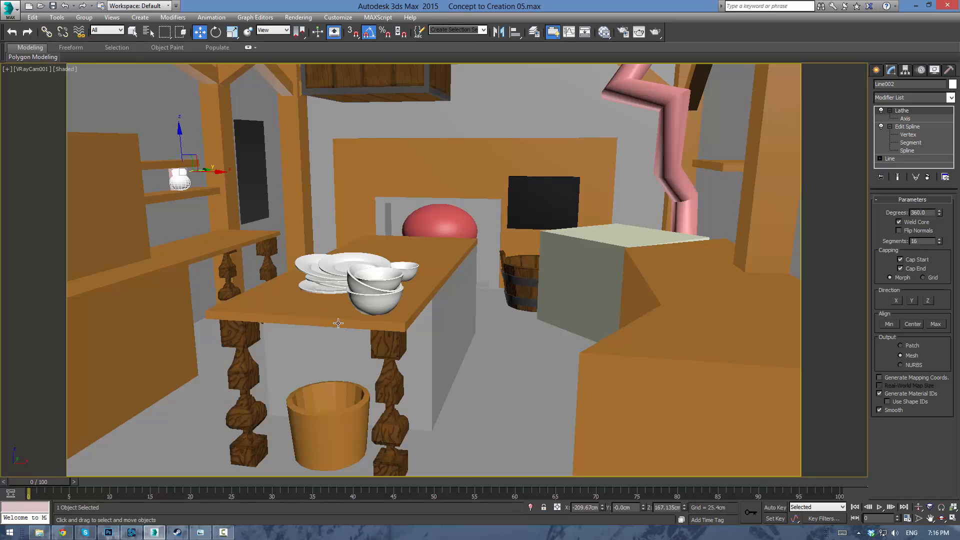
key("alt+w")
scroll(287, 178, "up", 6)
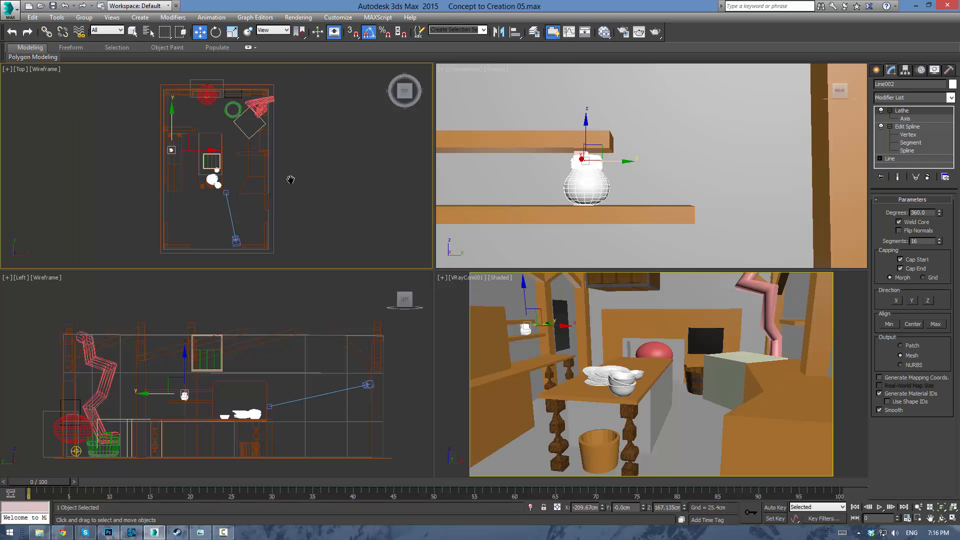
middle_click_drag(193, 150, 328, 124)
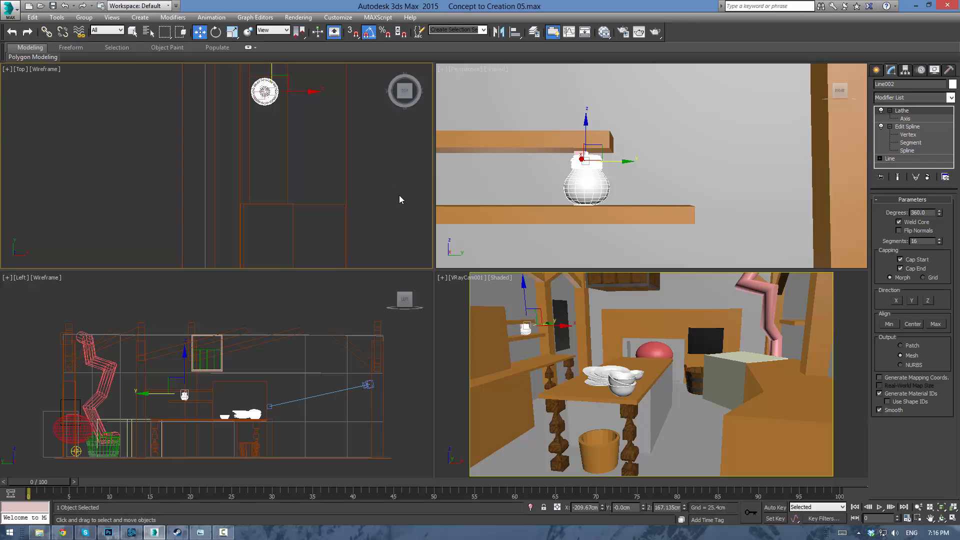
middle_click_drag(368, 208, 395, 237)
Convert the lower wall shelf under the jar to an editable poly and start editing its vertices
left_click(515, 338)
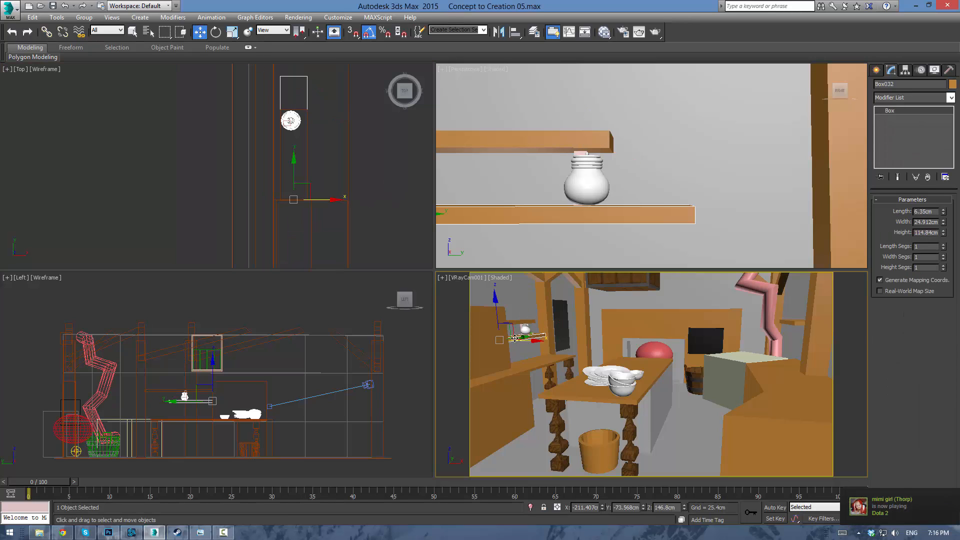
middle_click_drag(344, 188, 343, 198)
scroll(345, 199, "down", 4)
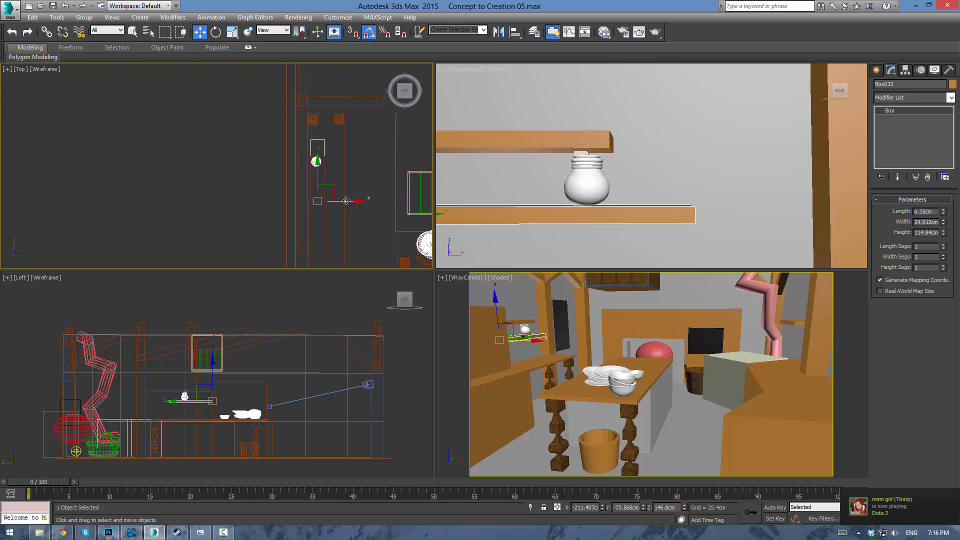
scroll(346, 200, "up", 3)
key("ctrl+e")
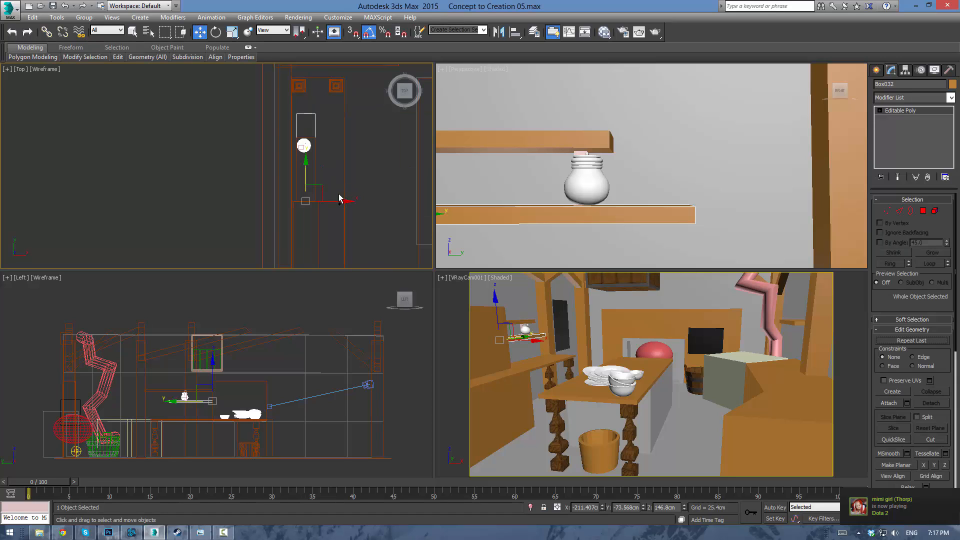
key("1")
Try to deepen the lower shelf by moving its four front-edge vertices about 4 cm outward, and leave vertex editing
left_click_drag(345, 103, 310, 217)
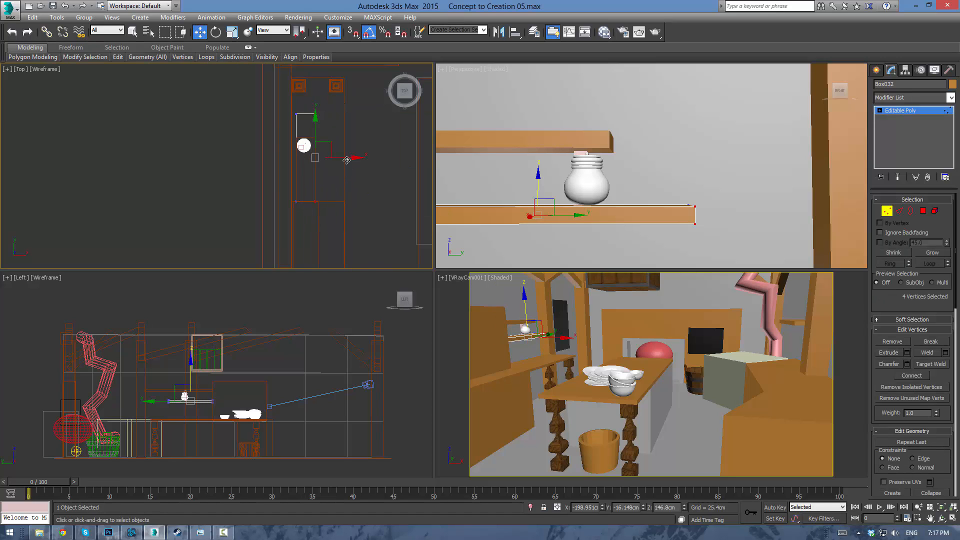
mouse_move(348, 158)
left_mouse_down()
mouse_move(360, 159)
mouse_move(349, 158)
left_mouse_up()
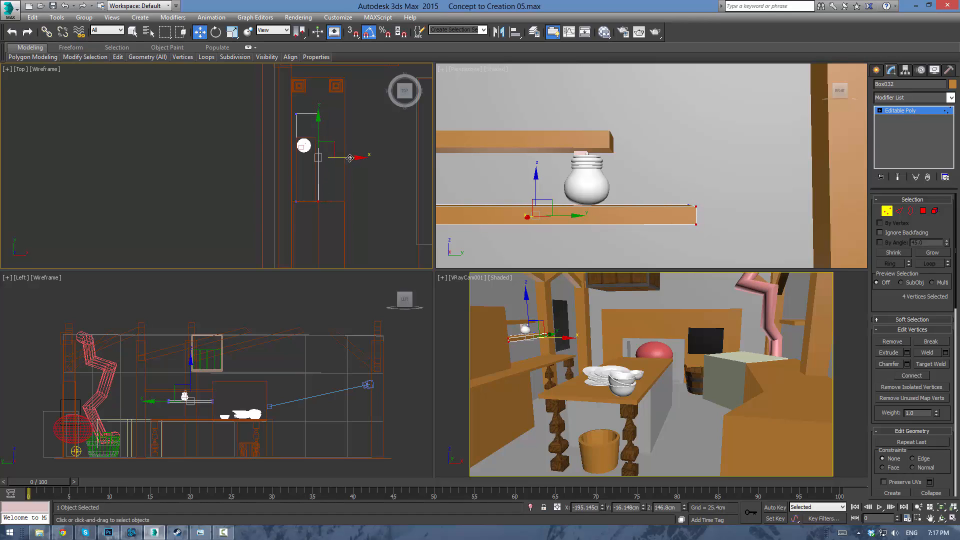
left_click(351, 167)
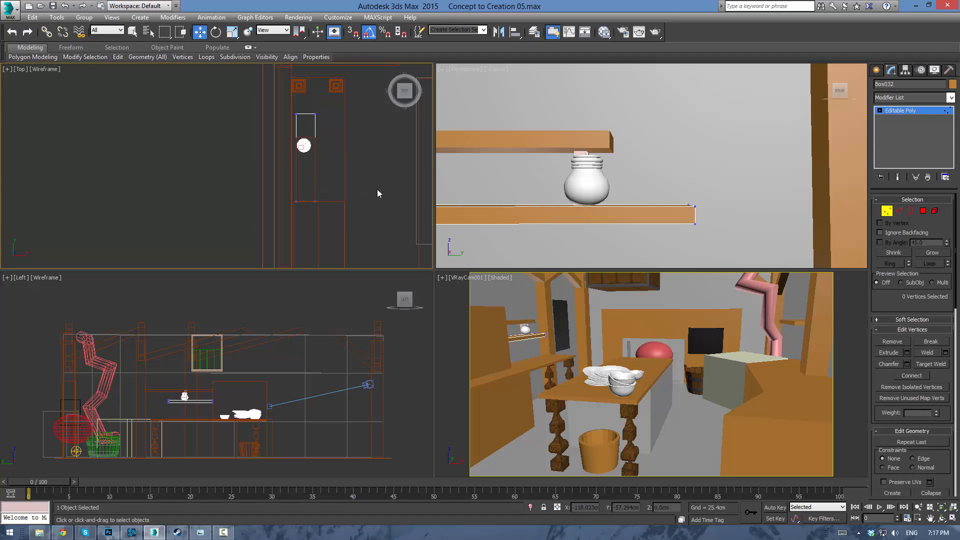
left_click(517, 323)
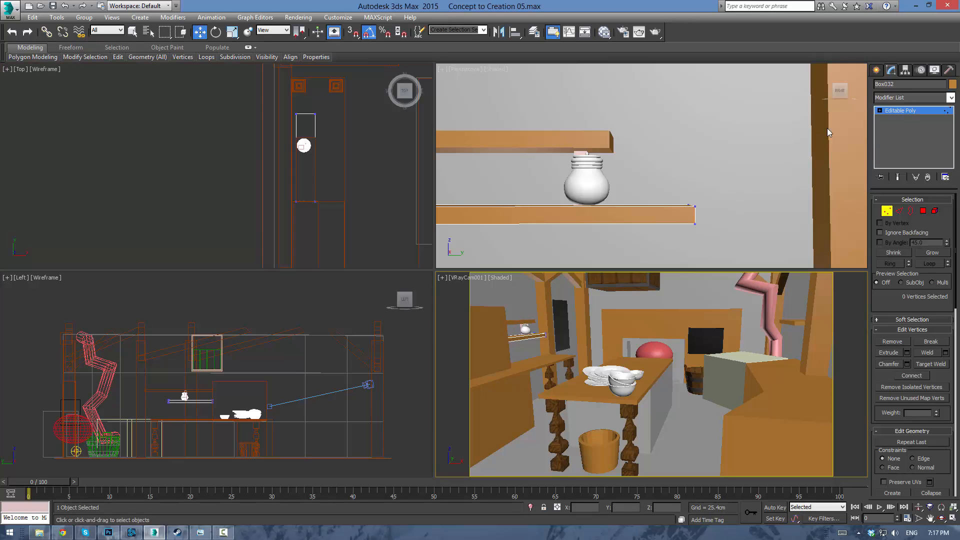
left_click(909, 114)
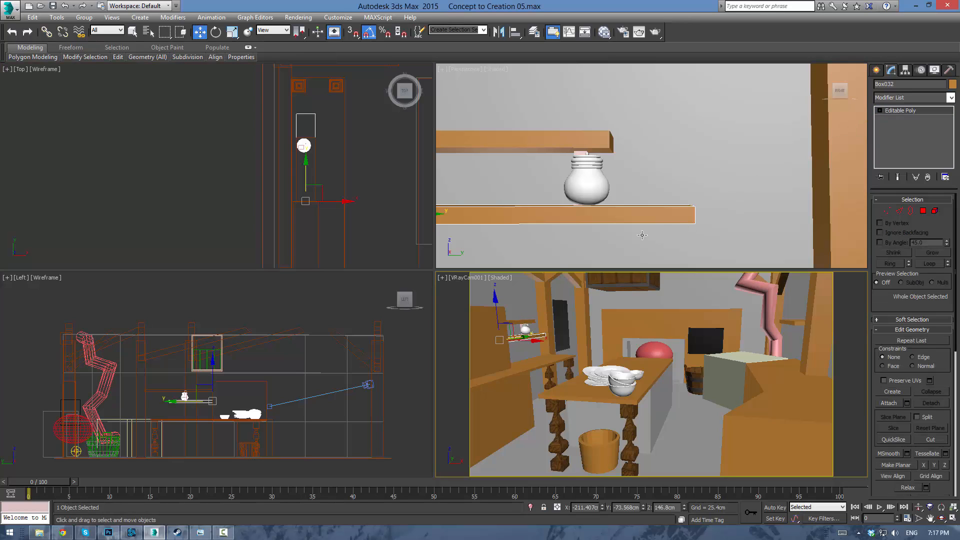
Delete the pink guide box inside the jar and select the jar again
left_click(522, 322)
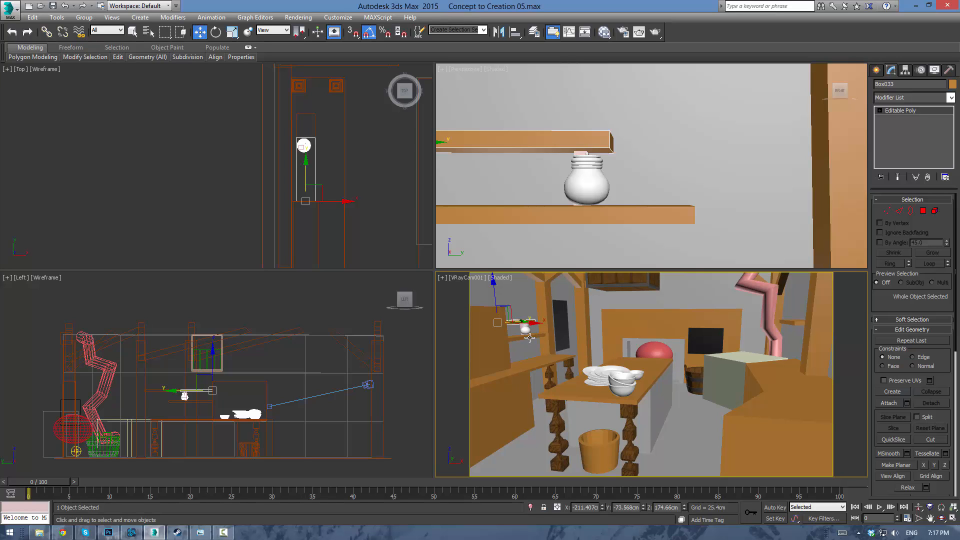
left_click(528, 333)
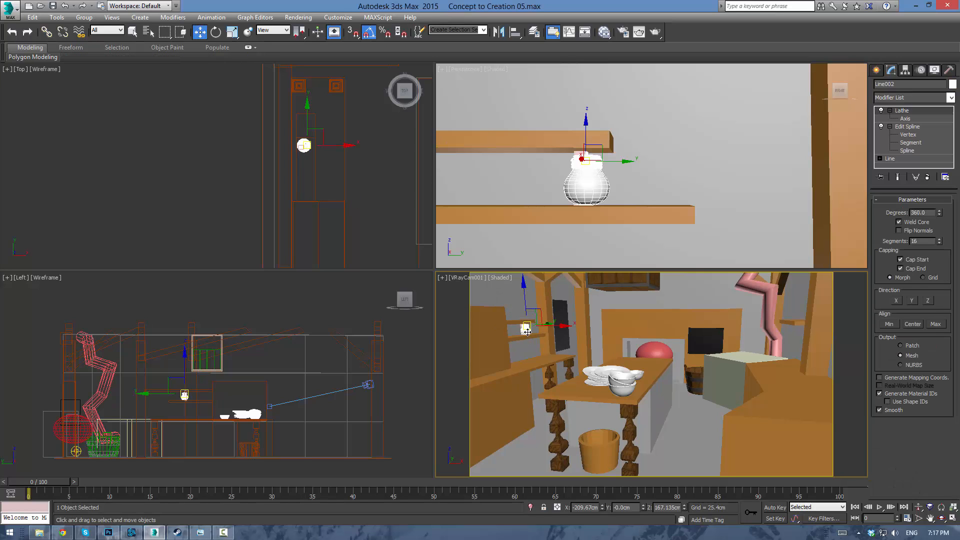
left_click(574, 154)
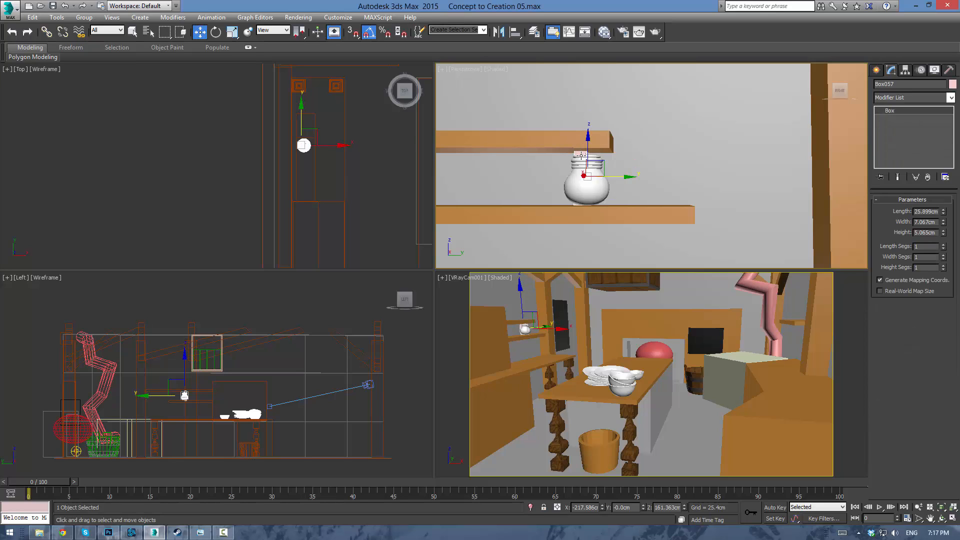
left_click(578, 172)
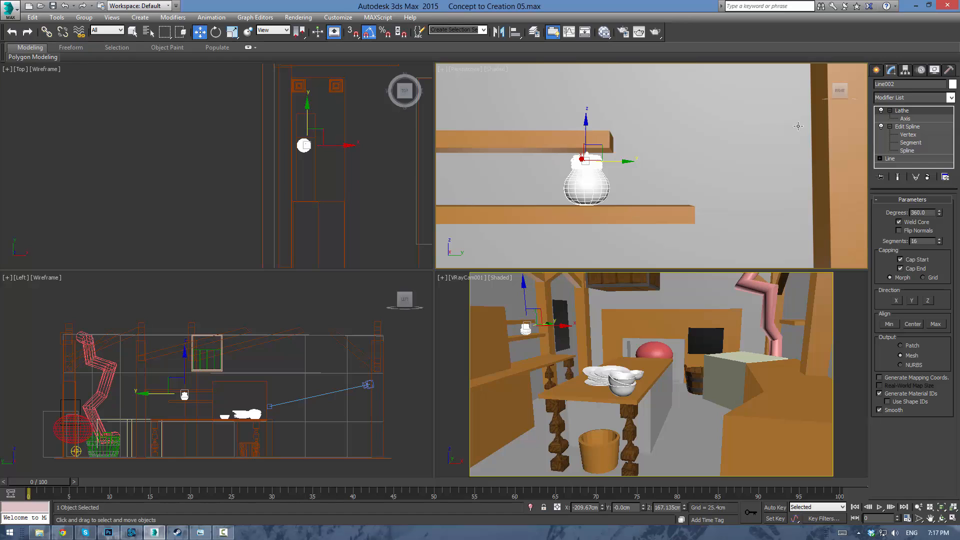
Reduce the jar's height slightly and scale it to 82 percent in X and Y so it fits between the wall shelves
key("r")
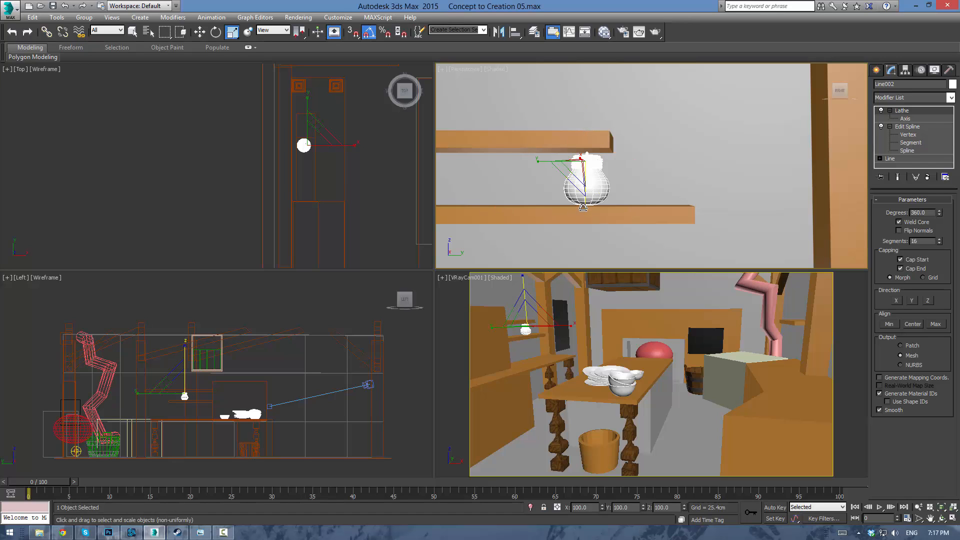
left_click_drag(583, 200, 584, 198)
left_click_drag(326, 133, 316, 139)
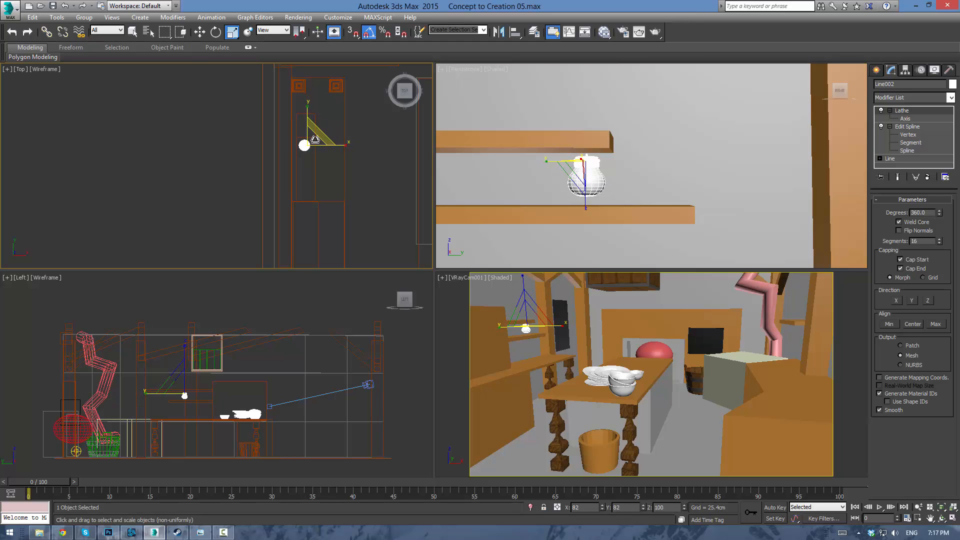
Lower the jar to about Z 163.6 cm so its base rests on the lower shelf, using a wireframe Front view for alignment
right_click(617, 166)
key("w")
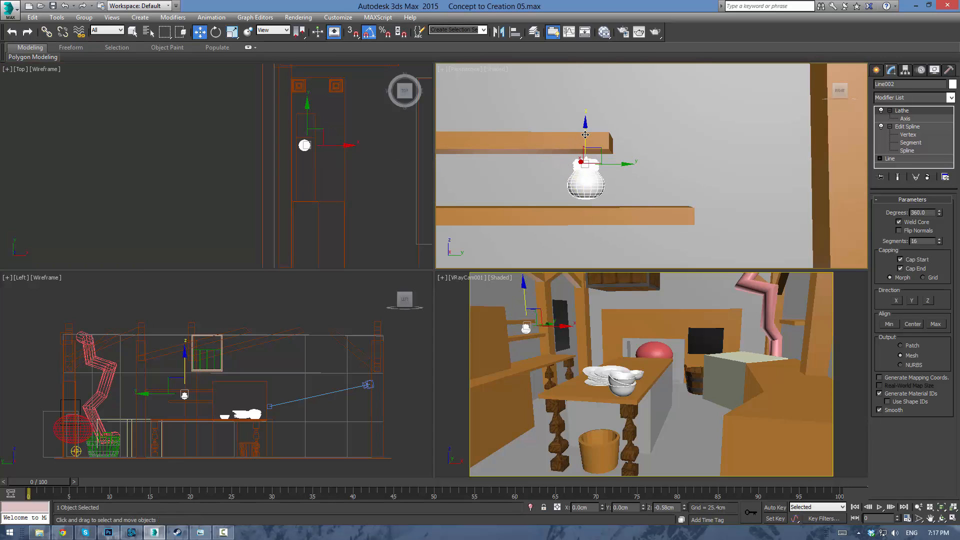
left_click_drag(585, 139, 584, 142)
scroll(587, 211, "up", 5)
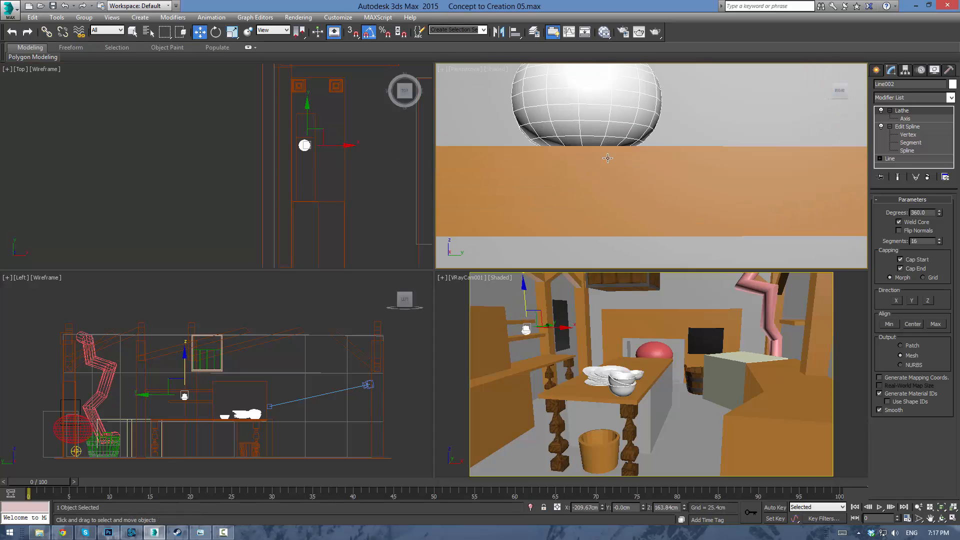
middle_click_drag(608, 158, 616, 187)
key("f")
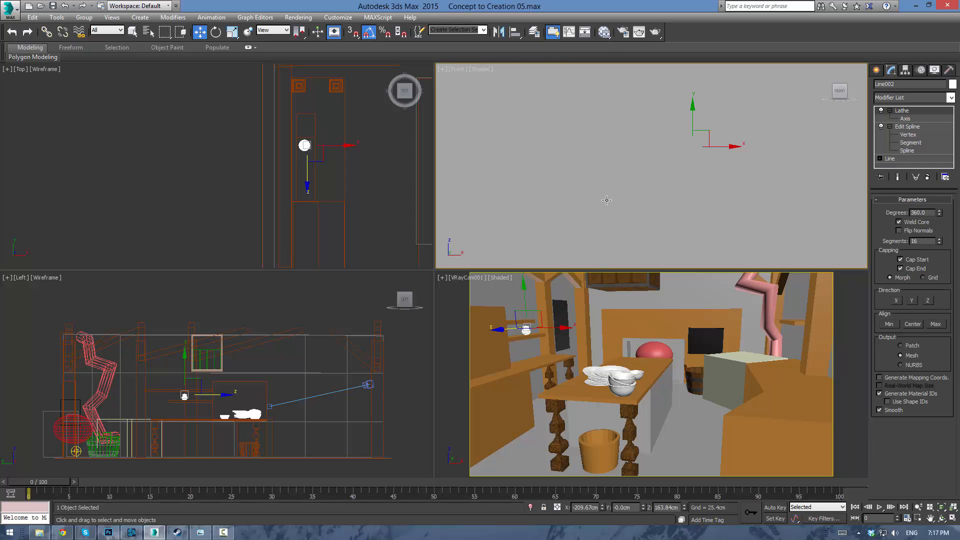
key("F3")
middle_click_drag(634, 184, 612, 140)
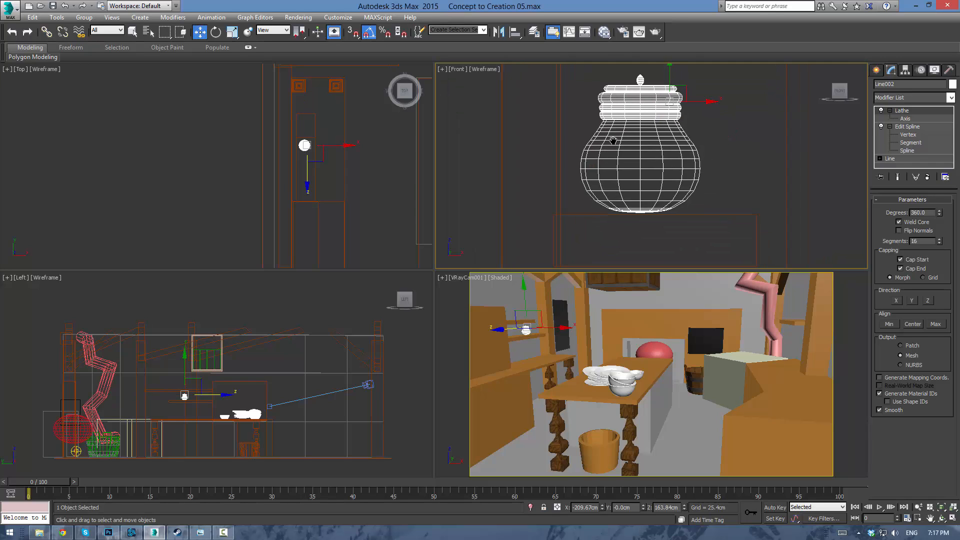
left_click_drag(669, 73, 668, 74)
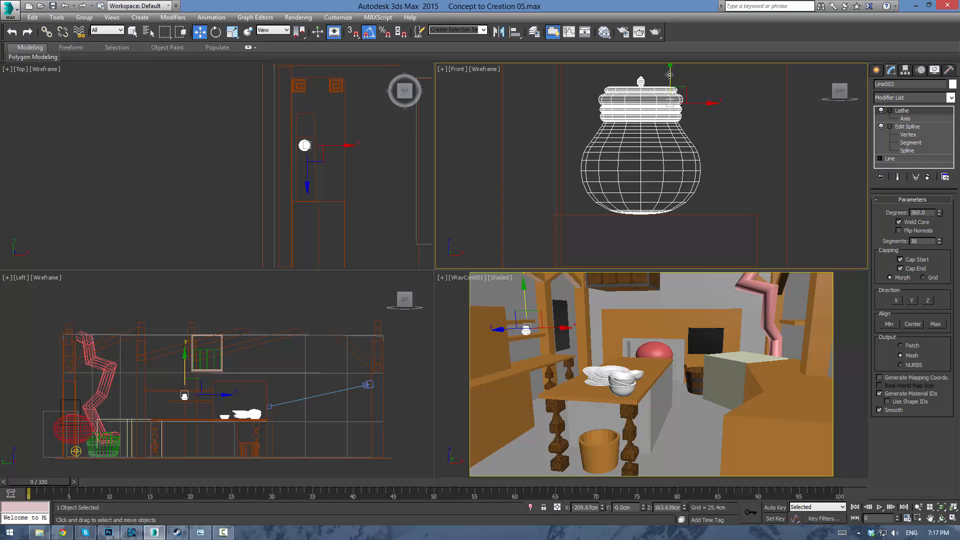
Raise the upper wall shelf above the jar to about Z 178.5 cm
left_click(519, 321)
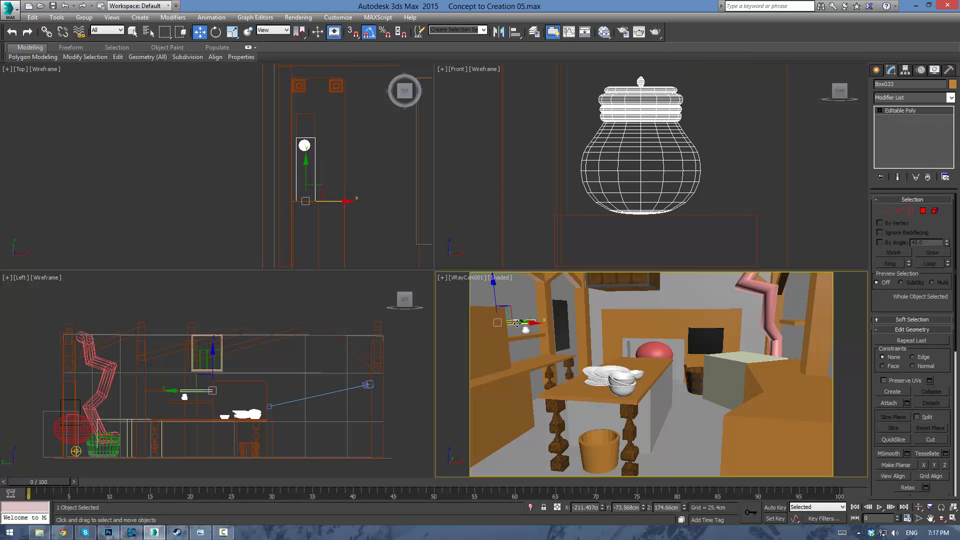
left_click_drag(493, 292, 493, 290)
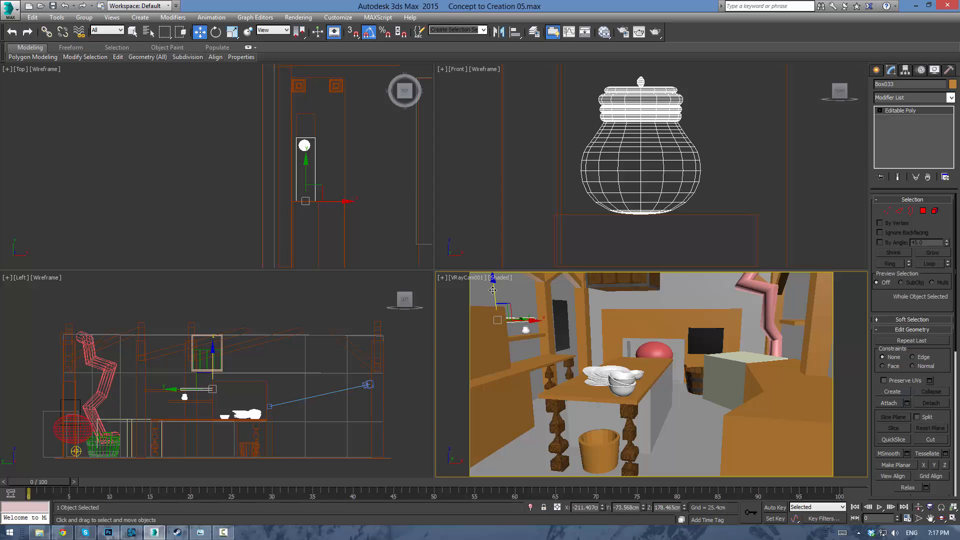
Clone the jar as five instances in a staggered arrangement along the lower wall shelf
left_click(614, 153)
scroll(251, 158, "up", 2)
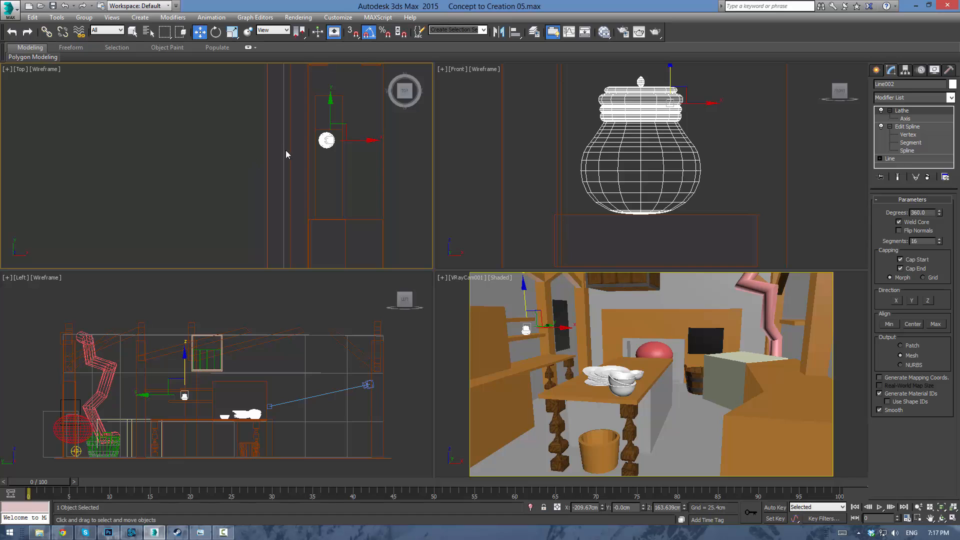
left_click_drag(345, 121, 353, 135, "shift")
left_click(439, 246)
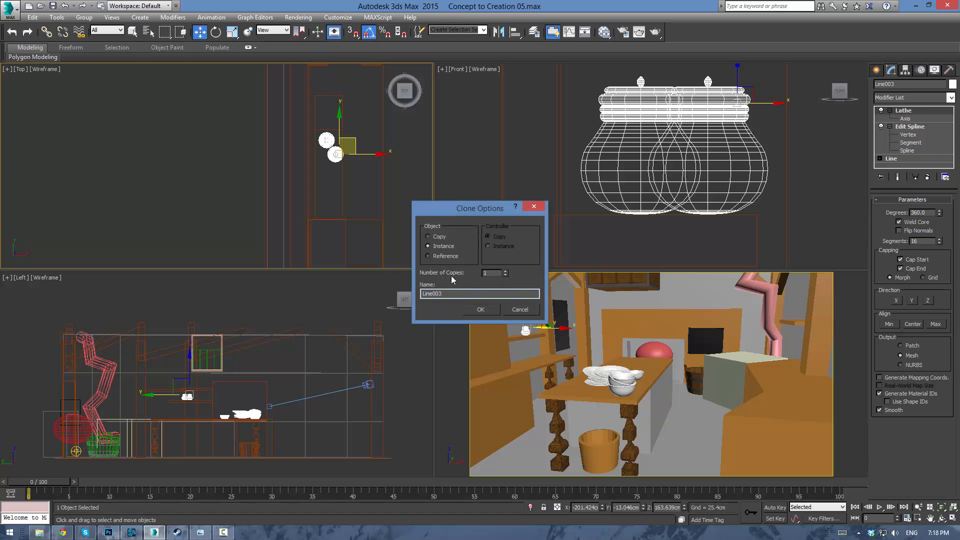
left_click(480, 309)
mouse_move(352, 139)
left_mouse_down("shift")
mouse_move(338, 154)
mouse_move(358, 160)
mouse_move(349, 184)
mouse_move(341, 170)
left_mouse_up("shift")
left_click(486, 311)
left_click(474, 310)
left_click(480, 310)
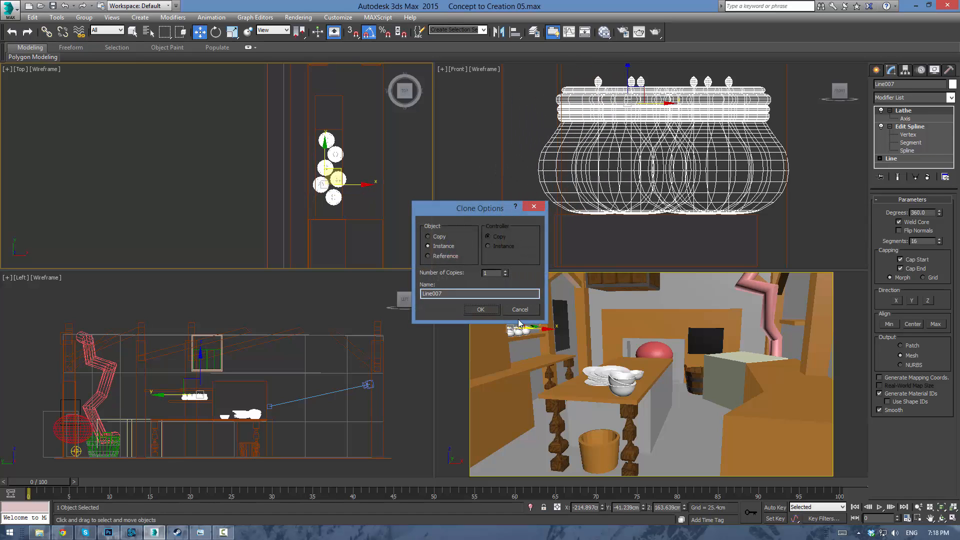
left_click(464, 309)
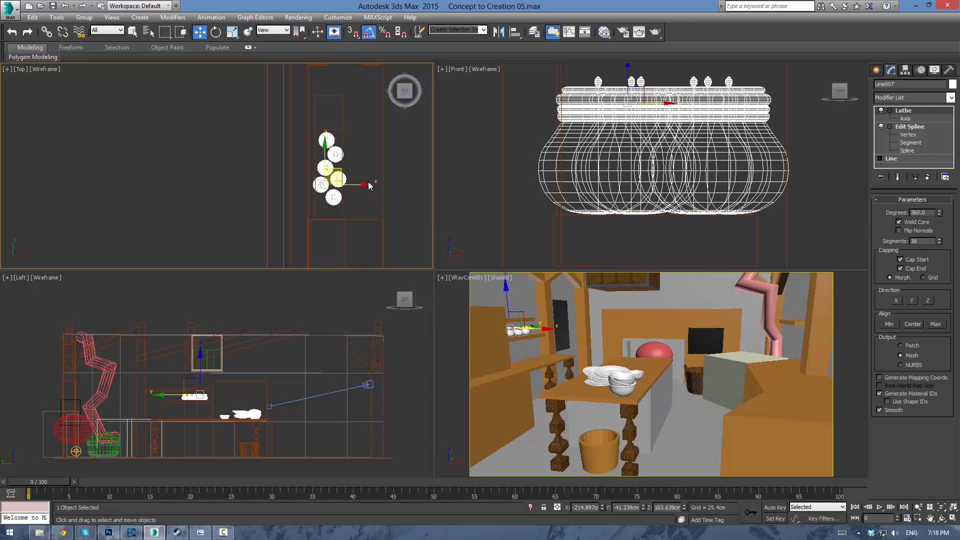
Clone one jar as an instance above the fireplace on the back wall, positioned at about Y 274.5 cm and Z 173.8 cm
scroll(330, 197, "down", 3)
middle_click_drag(329, 197, 300, 228)
mouse_move(286, 231)
left_mouse_down("shift")
mouse_move(400, 107)
mouse_move(360, 115)
mouse_move(372, 119)
left_mouse_up("shift")
left_click(478, 310)
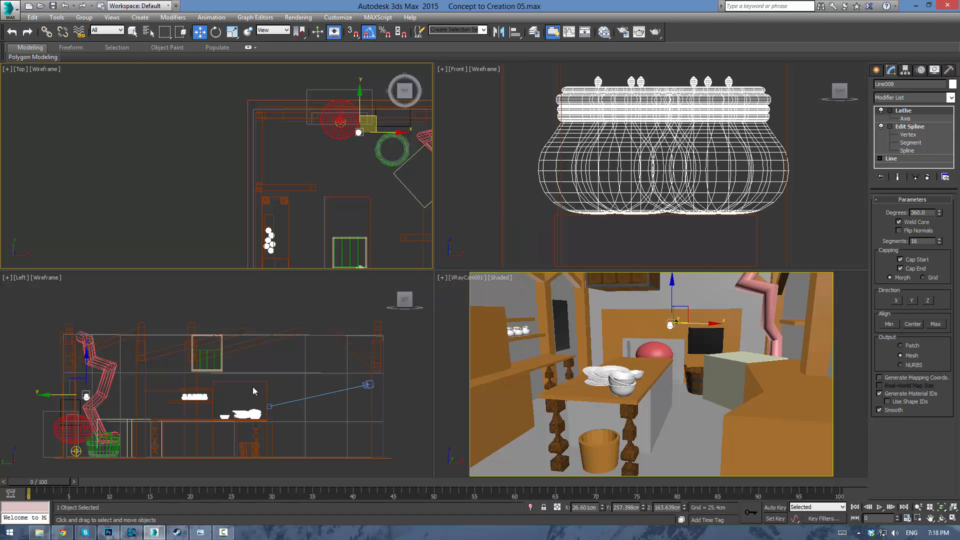
scroll(55, 407, "up", 5)
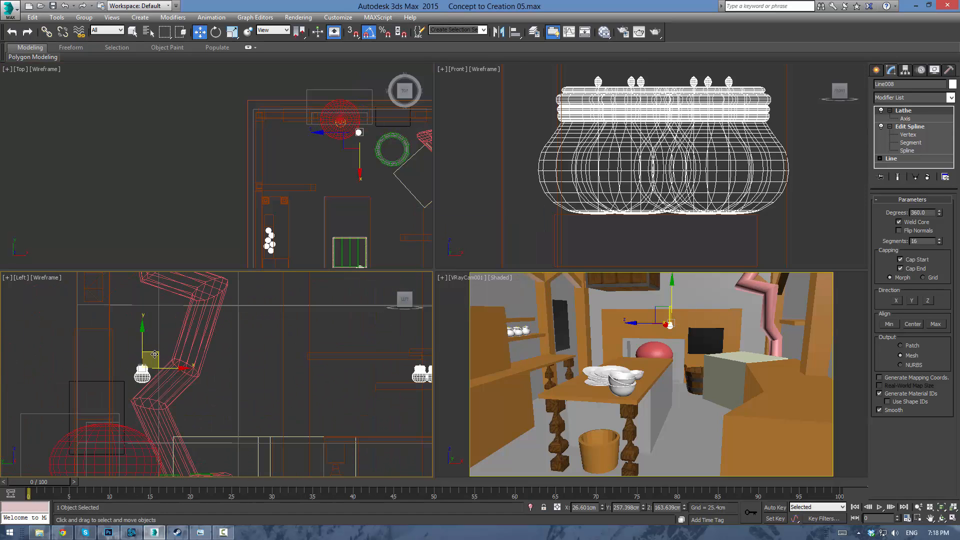
left_click_drag(154, 354, 135, 344)
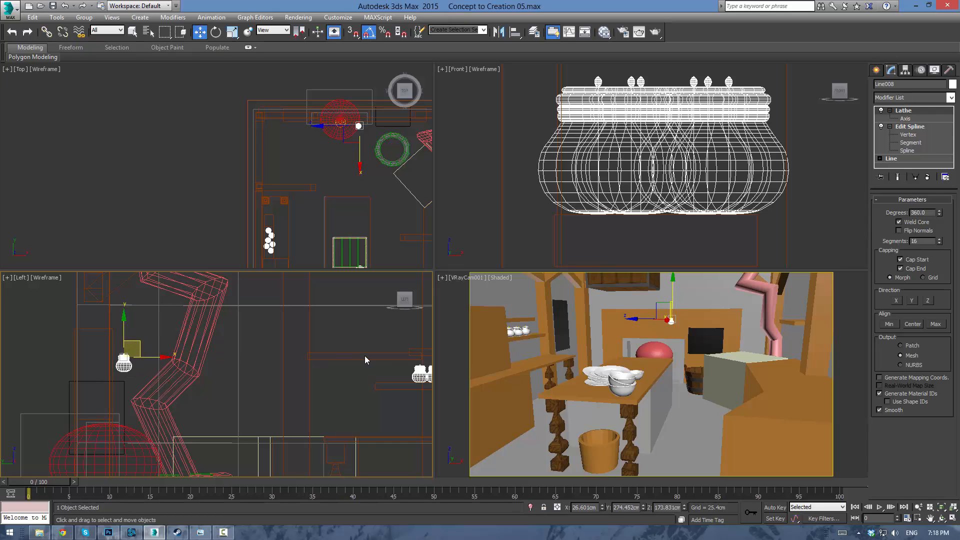
left_click(345, 335)
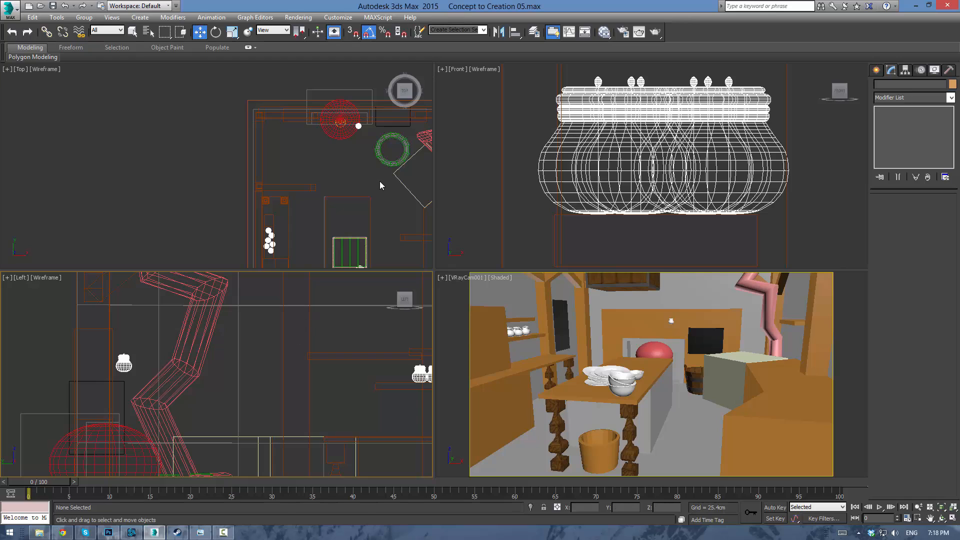
mouse_move(379, 181)
middle_mouse_down()
mouse_move(304, 181)
mouse_move(315, 160)
mouse_move(251, 147)
middle_mouse_up()
left_click(124, 368)
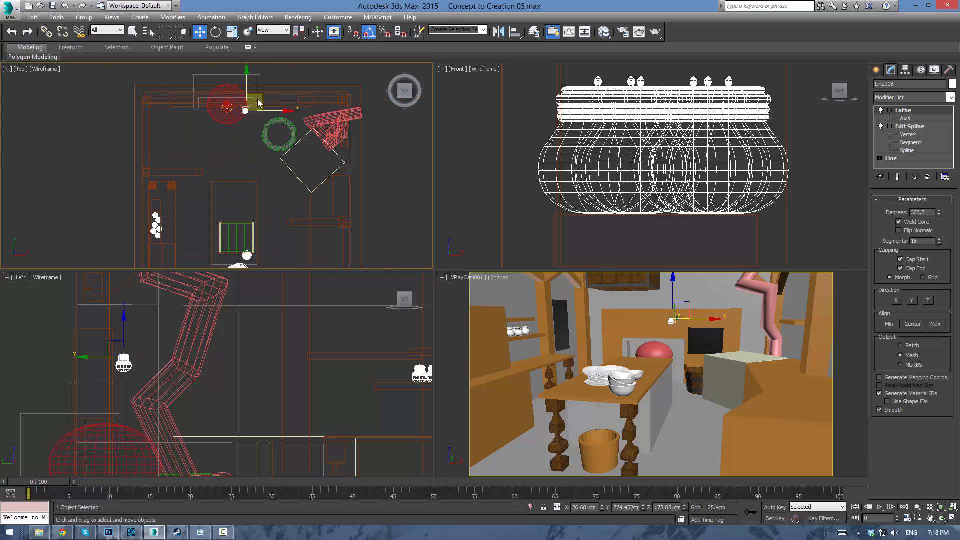
left_click_drag(263, 105, 345, 212, "shift")
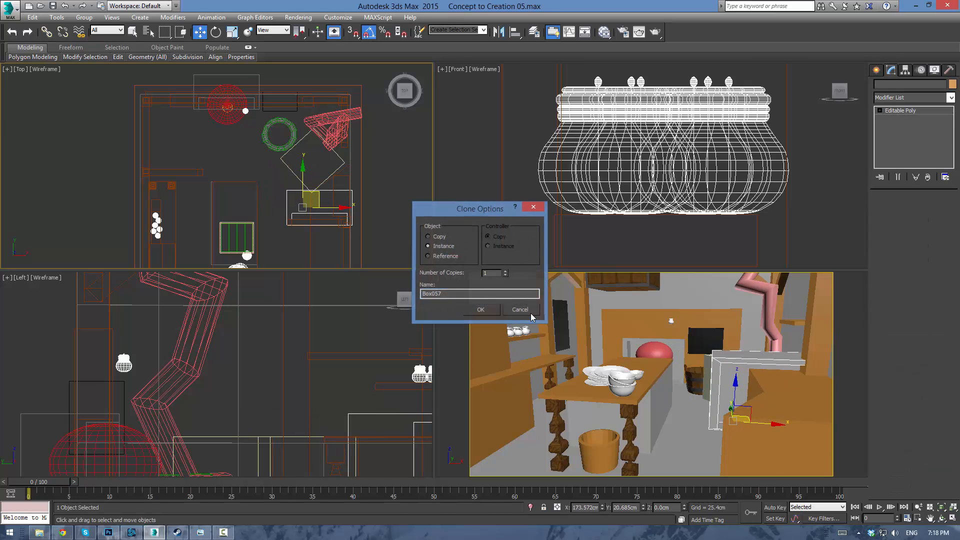
left_click(520, 306)
Clone the fireplace jar as an instance over the opposite wall's shelf and raise it to about Z 193.3 cm
left_click(246, 111)
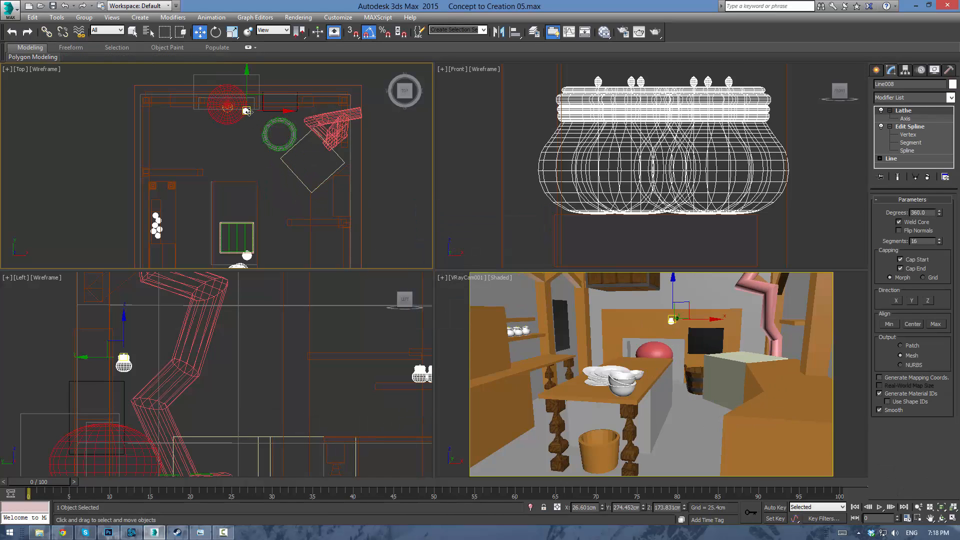
left_click_drag(256, 102, 354, 196, "shift")
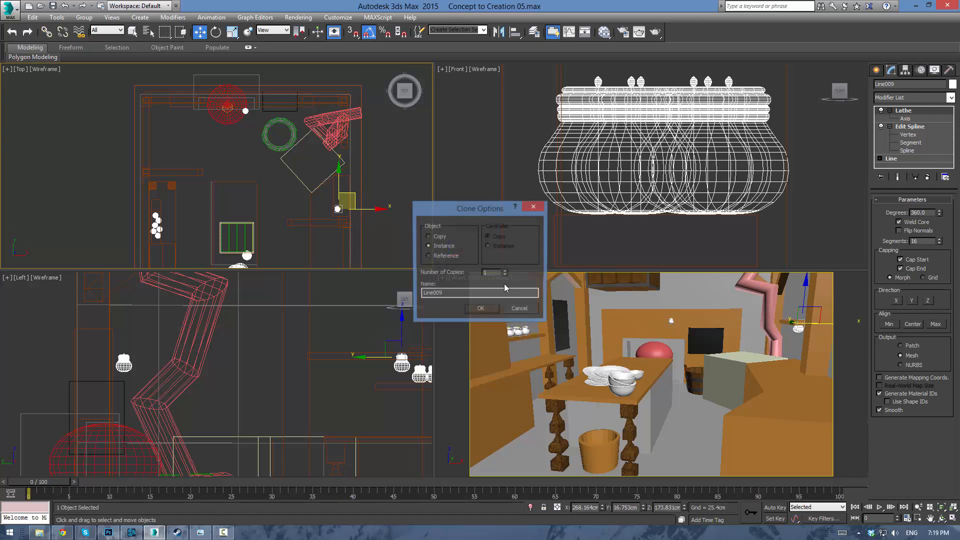
left_click(486, 307)
middle_click(294, 344)
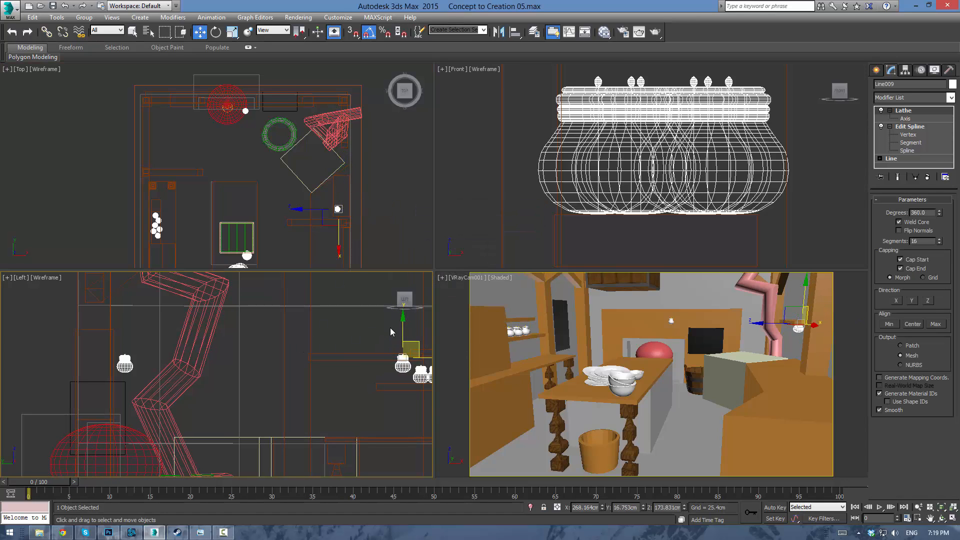
left_click_drag(402, 327, 402, 307)
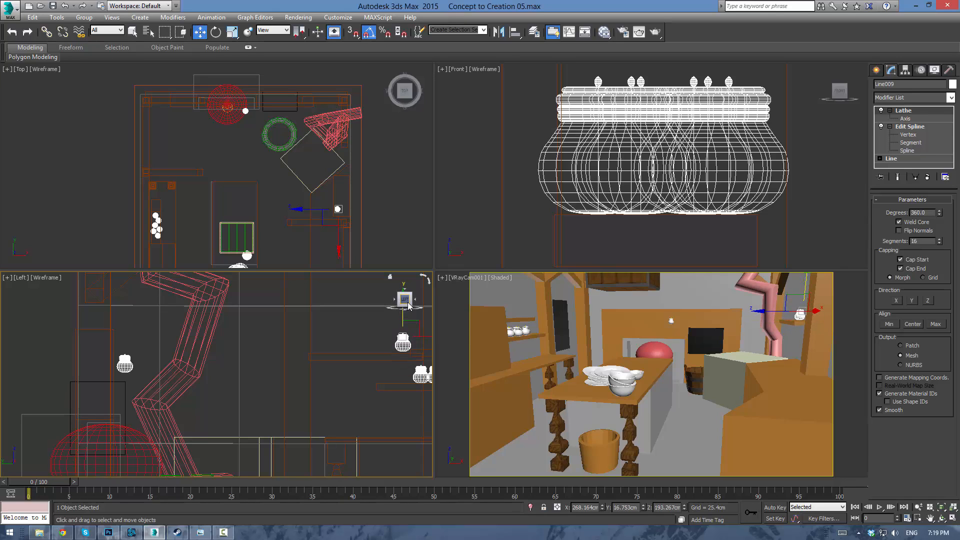
Scale the new jar uniformly to 166 percent and raise it above the shelf to about Z 201 cm
key("r")
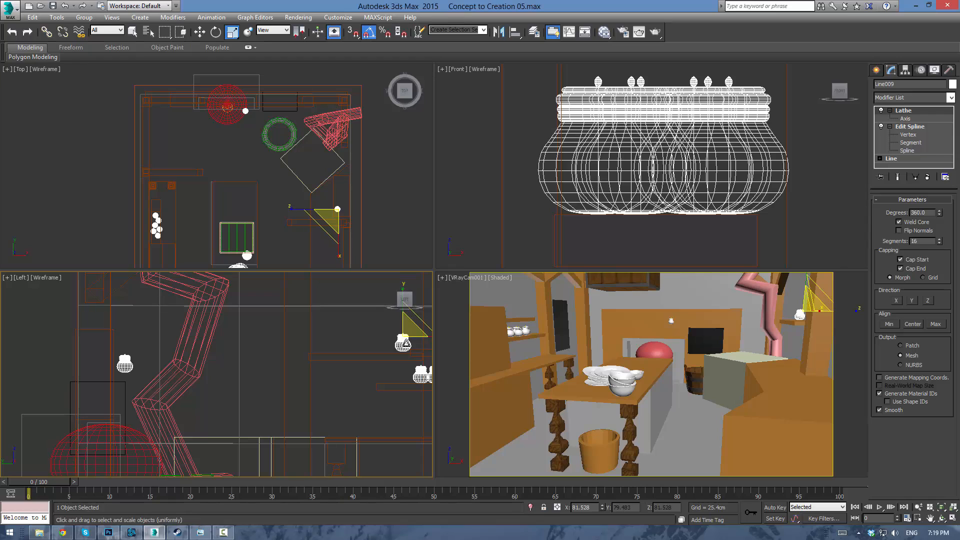
left_click_drag(407, 333, 407, 299)
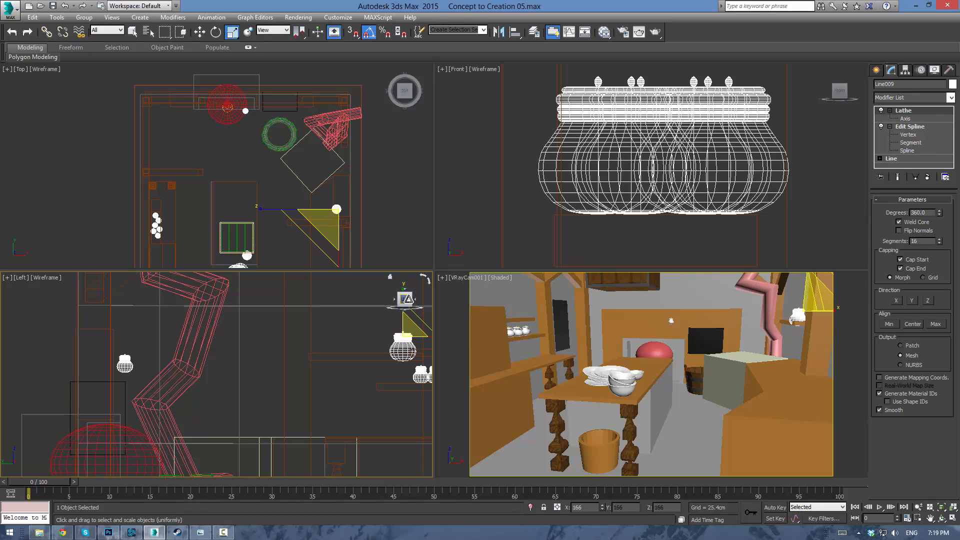
middle_click_drag(311, 359, 227, 336)
key("w")
scroll(354, 305, "up", 2)
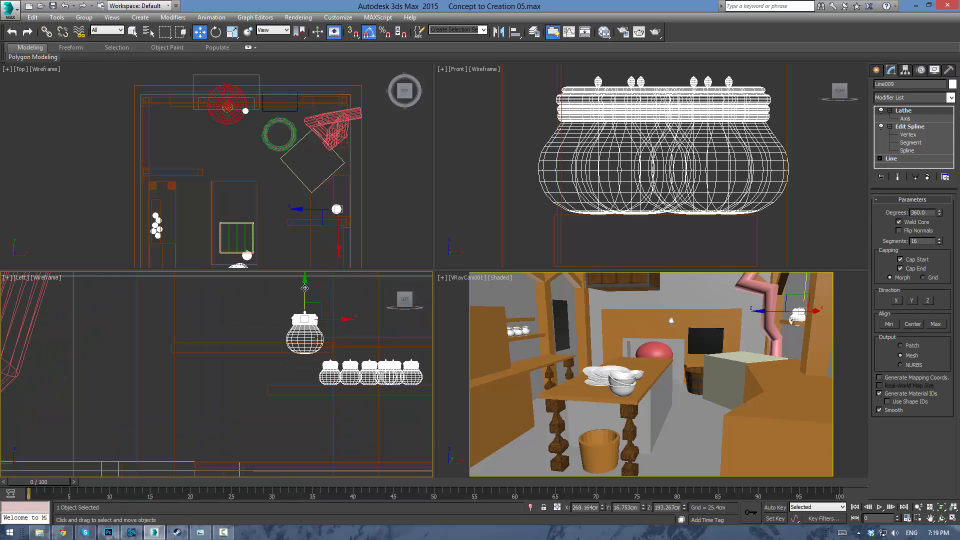
mouse_move(305, 289)
left_mouse_down()
mouse_move(310, 264)
mouse_move(311, 275)
left_mouse_up()
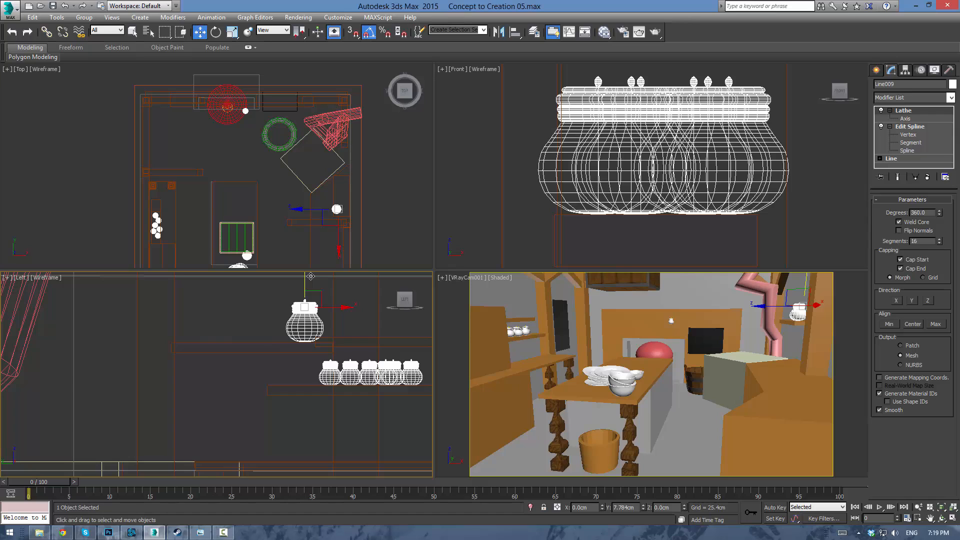
Shift the enlarged jar about 3.1 cm in X and -4.6 cm in Y over its shelf, clear the selection and activate the camera view
scroll(335, 195, "up", 6)
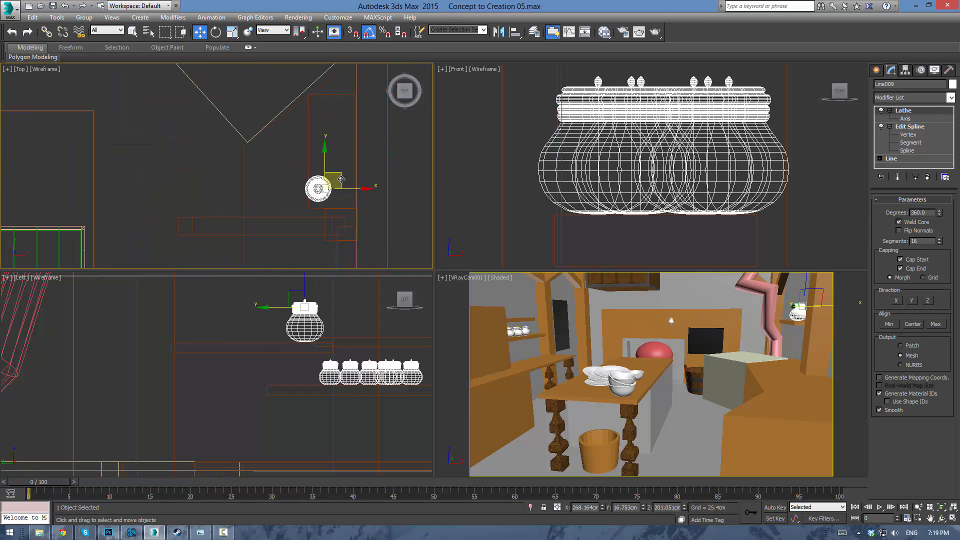
left_click_drag(341, 179, 347, 184)
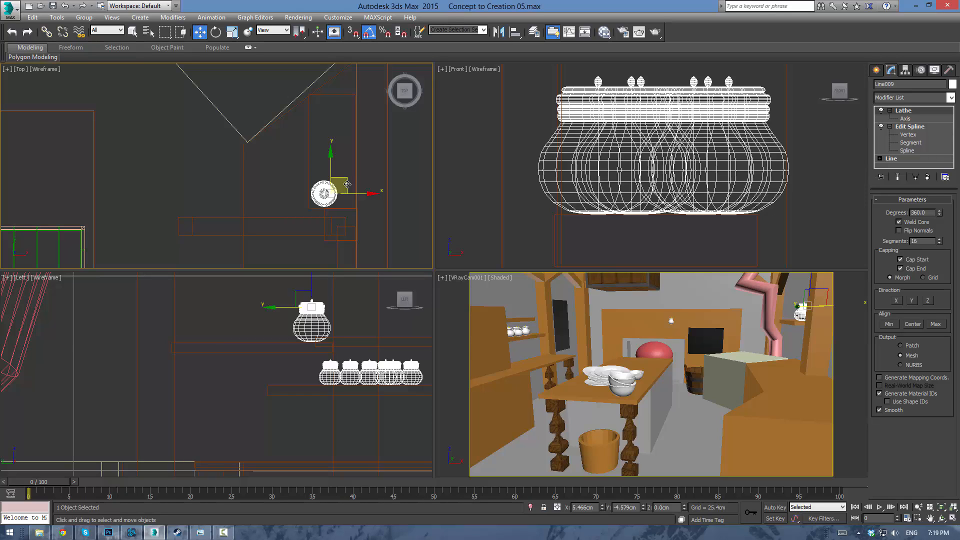
left_click_drag(347, 184, 345, 186)
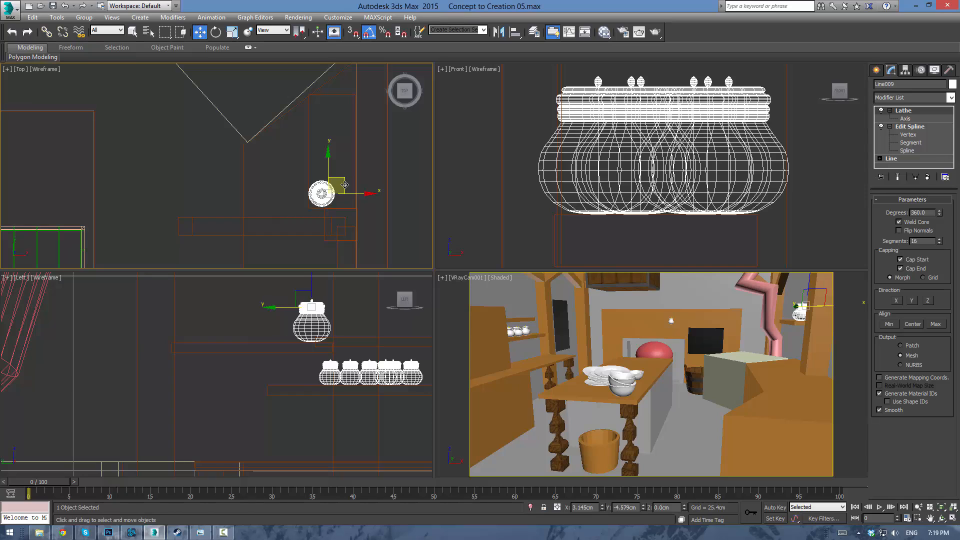
left_click(247, 299)
right_click(560, 328)
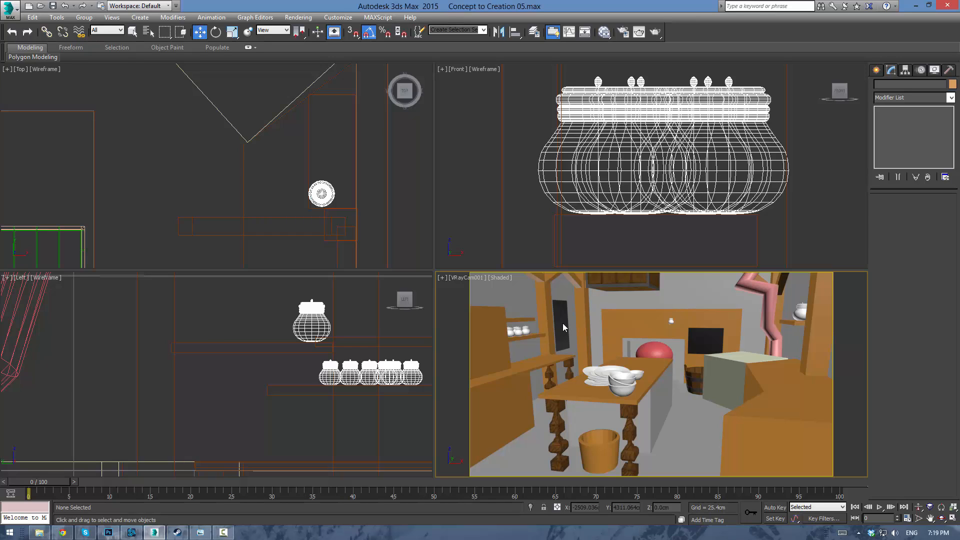
Clone a jar from the wall shelf as an instance straight down above the counter, to about Z 114 cm
left_click(518, 331)
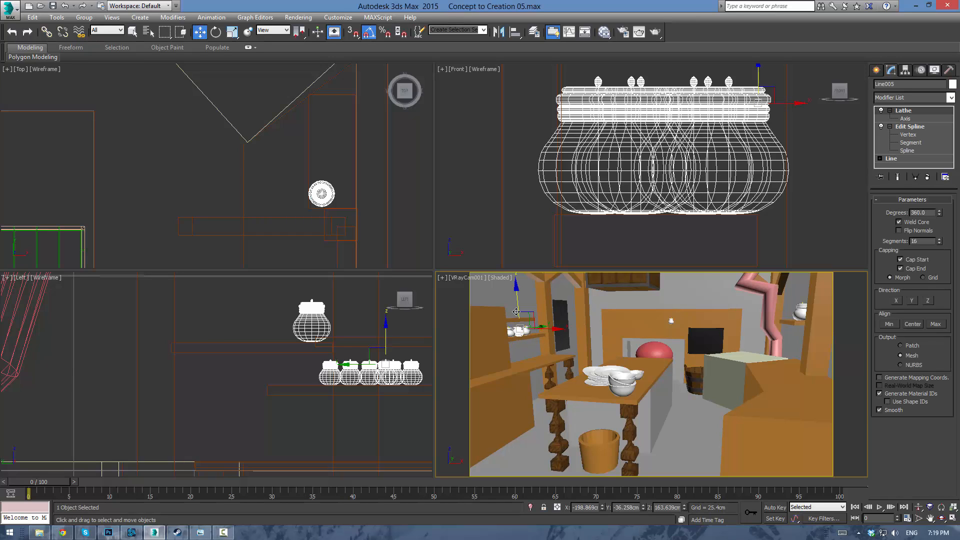
scroll(278, 190, "down", 4)
scroll(108, 206, "up", 6)
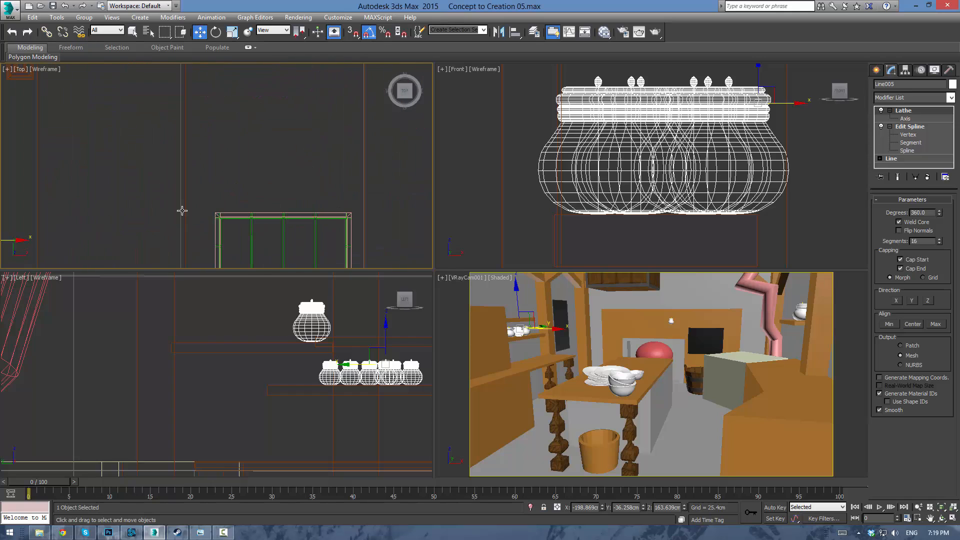
mouse_move(257, 342)
middle_mouse_down()
mouse_move(268, 333)
mouse_move(219, 314)
middle_mouse_up()
scroll(268, 333, "down", 2)
scroll(268, 332, "up", 1)
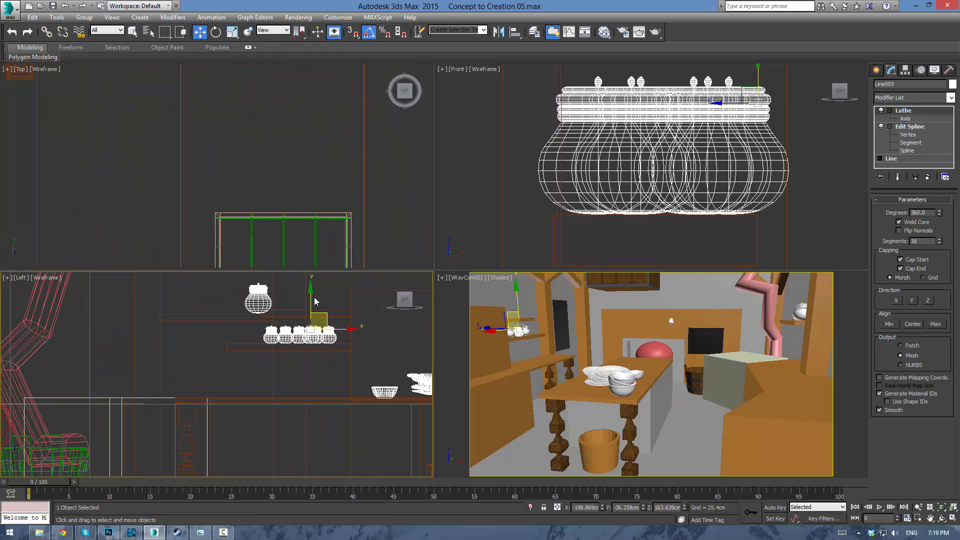
left_click_drag(311, 307, 310, 350, "shift")
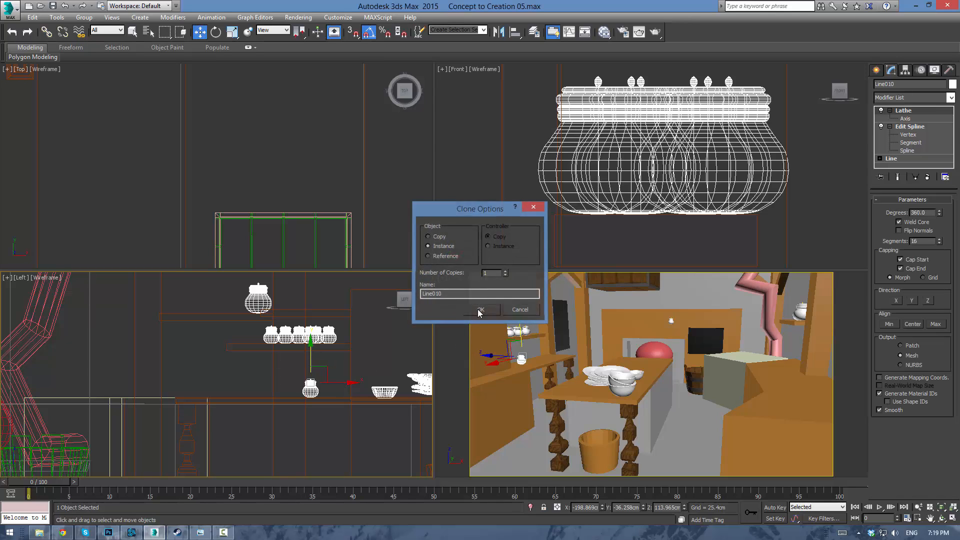
left_click(482, 310)
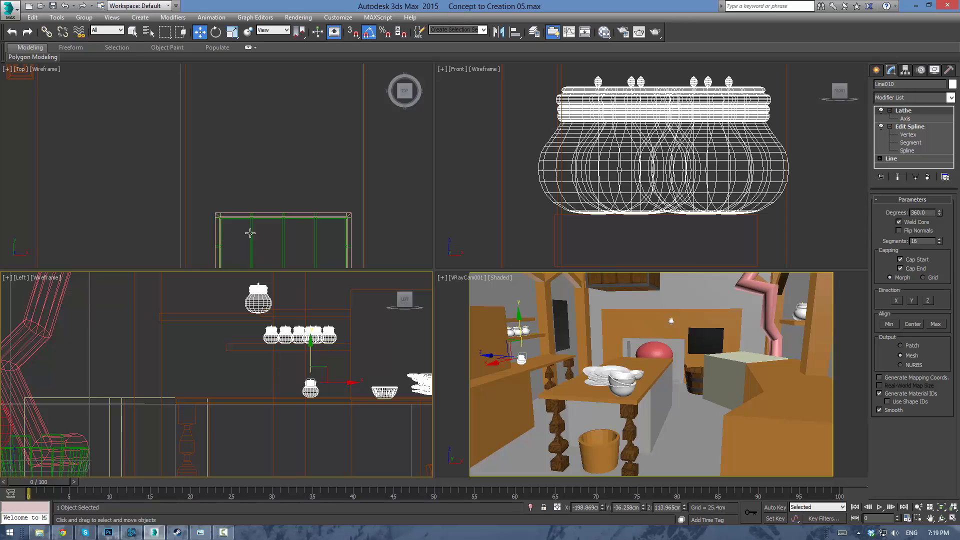
Scale the new jar down to about 69 percent and lower it onto the counter at about Z 112 cm
scroll(191, 183, "down", 3)
middle_click_drag(239, 231, 264, 177)
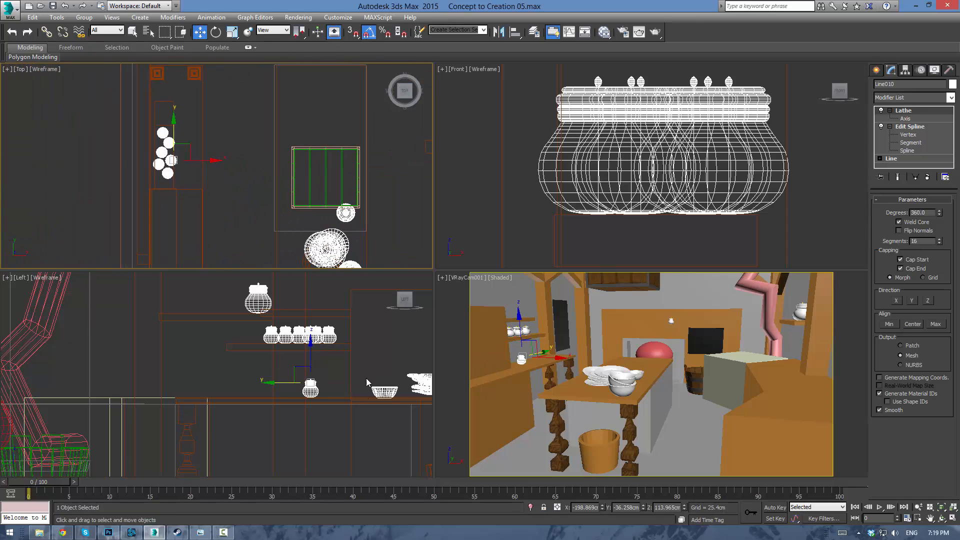
scroll(360, 395, "up", 3)
scroll(285, 375, "up", 3)
key("r")
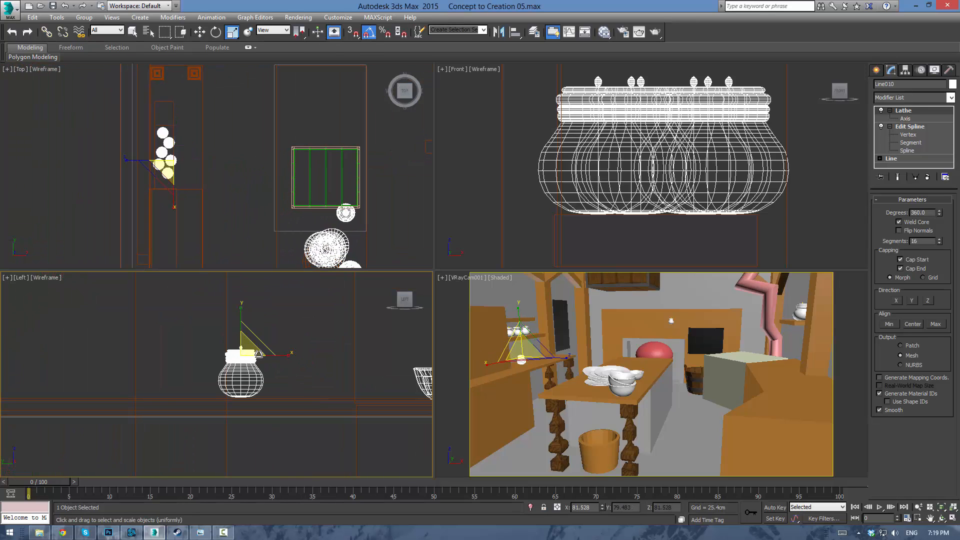
left_click_drag(250, 354, 251, 362)
key("w")
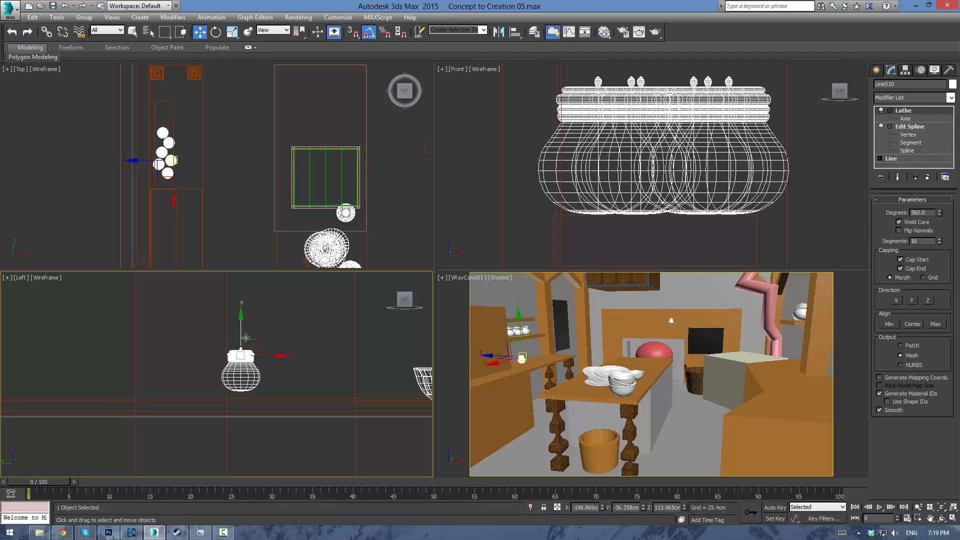
left_click_drag(241, 325, 242, 329)
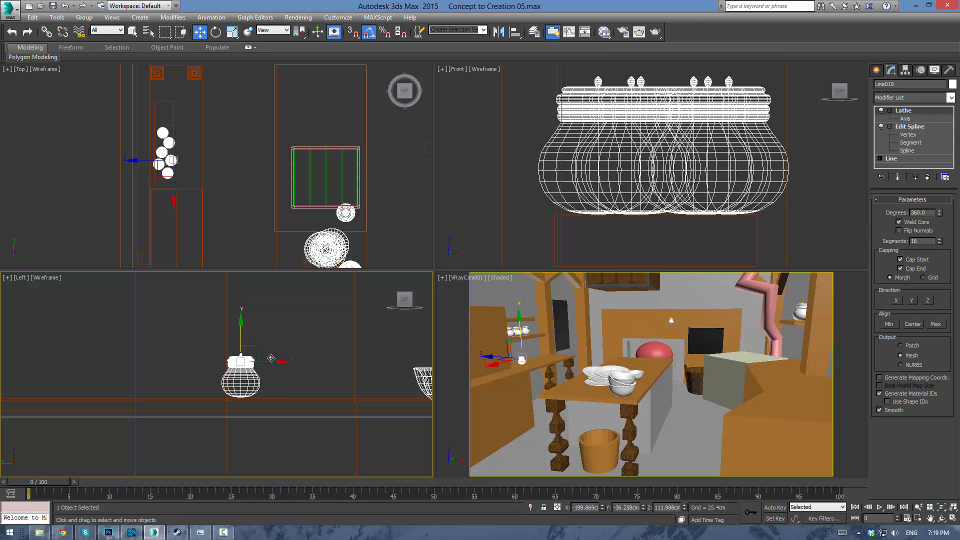
Clone the counter jar as an instance beside it at about Y -51.2 cm, enlarge it slightly and raise it to about Z 112.8 cm
left_click_drag(269, 359, 315, 360, "shift")
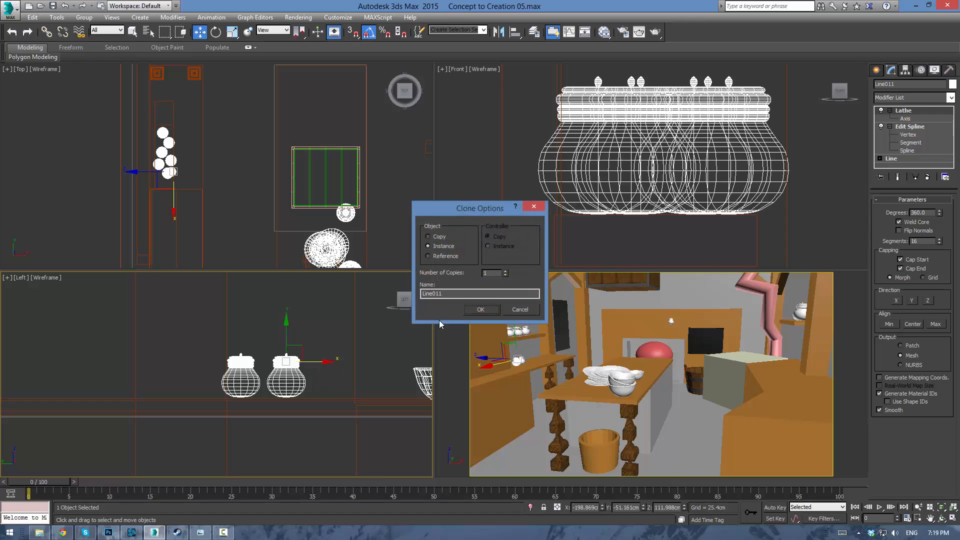
left_click(481, 310)
key("r")
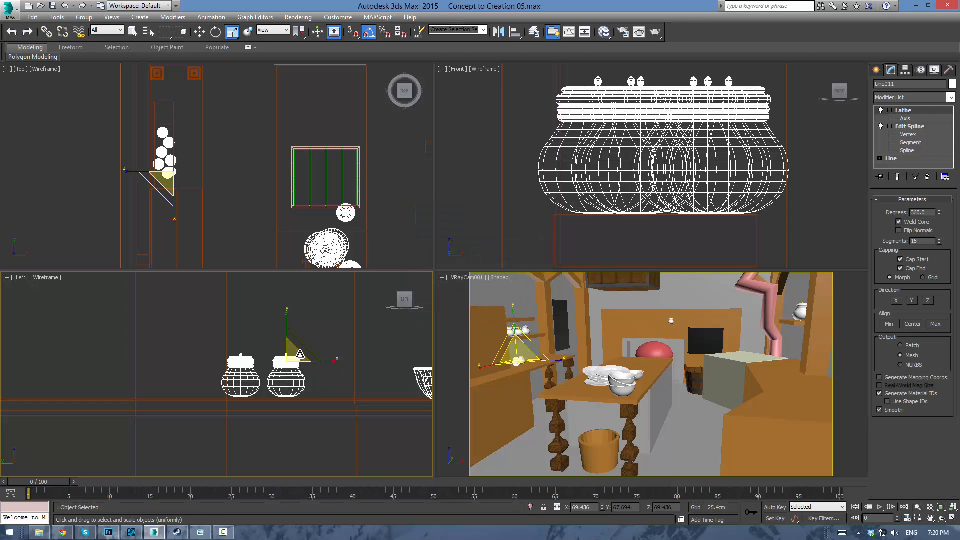
left_click_drag(306, 356, 284, 331)
key("w")
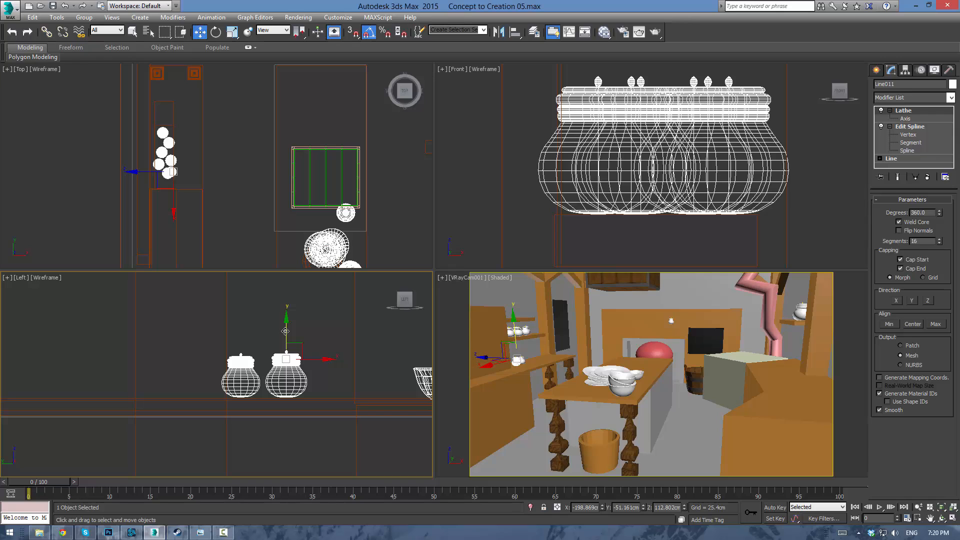
Clone the larger jar as an instance at about Y -21.3 cm, shrink it and lower it onto the counter at about Z 106.7 cm
mouse_move(314, 359)
left_mouse_down("shift")
mouse_move(223, 351)
mouse_move(197, 363)
mouse_move(195, 397)
mouse_move(197, 376)
left_mouse_up("shift")
left_click(478, 316)
key("r")
key("w")
left_click_drag(195, 327, 195, 345)
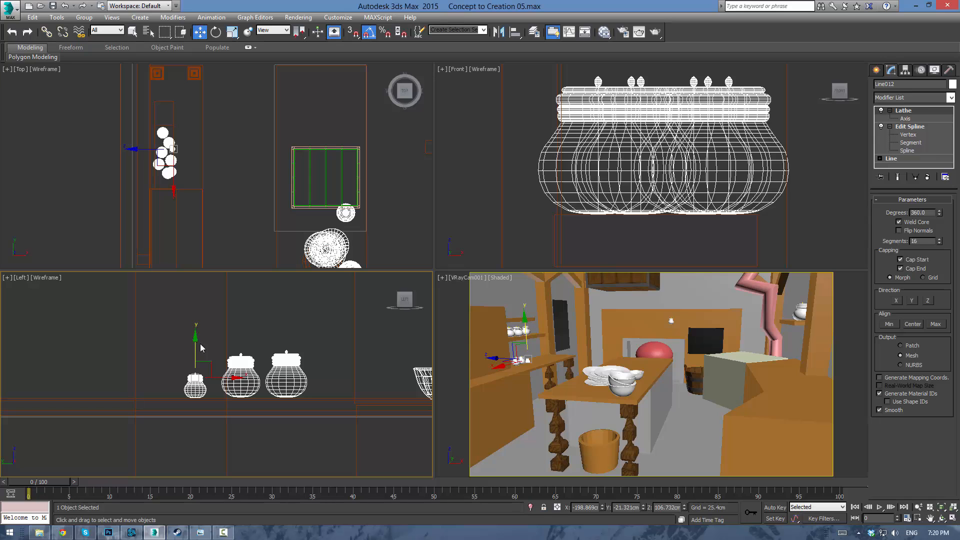
Change the Left view to a shaded perspective view framed on the three counter jars
key("p")
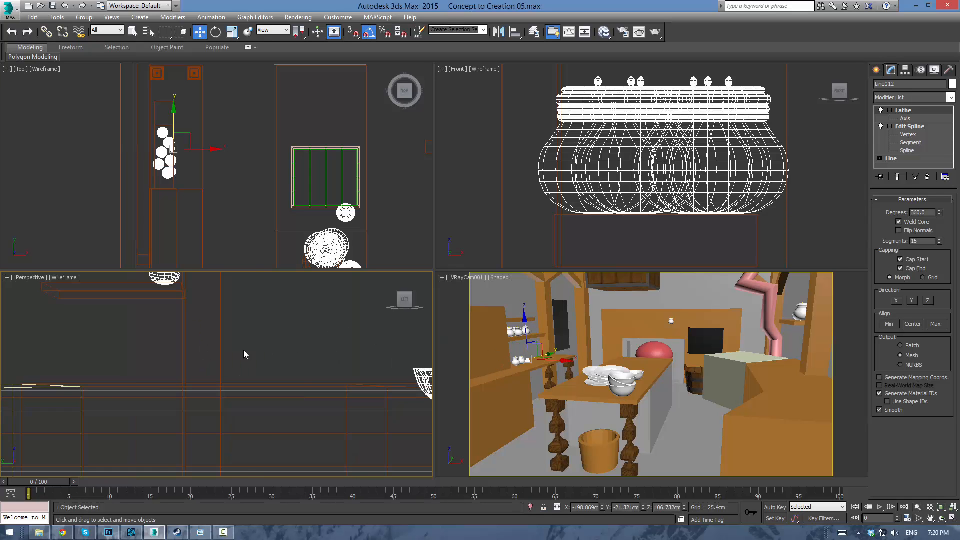
key("z")
mouse_move(199, 334)
middle_mouse_down("alt")
mouse_move(238, 357)
mouse_move(303, 350)
mouse_move(251, 319)
mouse_move(165, 305)
mouse_move(242, 337)
middle_mouse_up("alt")
scroll(260, 359, "down", 6)
key("F3")
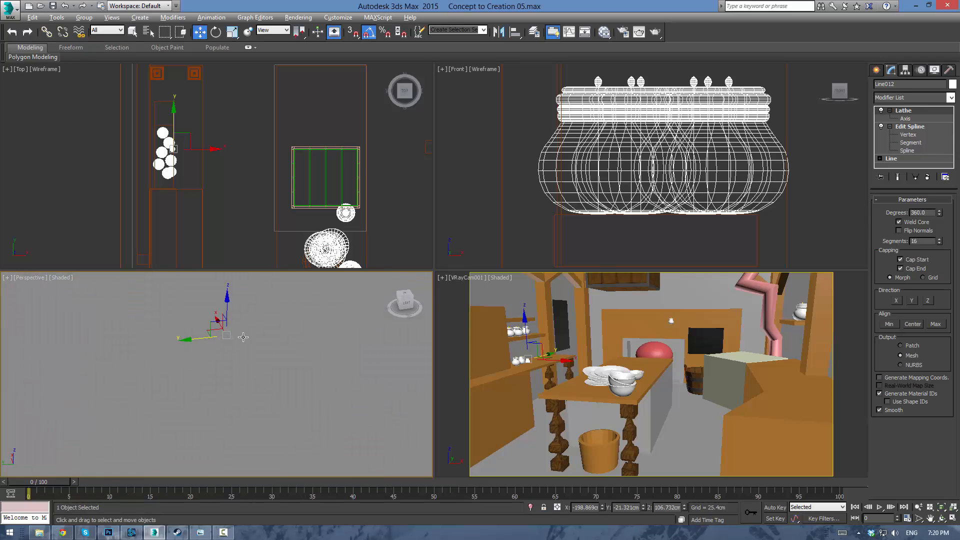
key("F3")
mouse_move(283, 369)
middle_mouse_down("alt")
mouse_move(146, 328)
mouse_move(187, 352)
mouse_move(187, 325)
middle_mouse_up("alt")
key("F3")
scroll(187, 325, "down", 2)
scroll(190, 326, "up", 2)
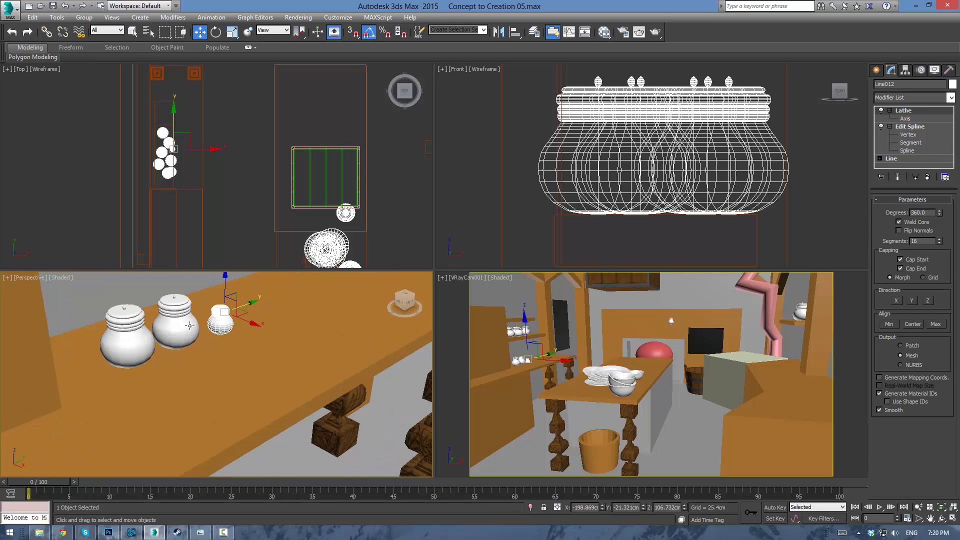
Cluster the three counter jars with the smallest in front, and shift them together about 29.8 cm in Y along the counter
left_click(176, 324)
left_click_drag(202, 310, 232, 306)
left_click(220, 323)
left_click(126, 333, "ctrl")
left_click(169, 343, "ctrl")
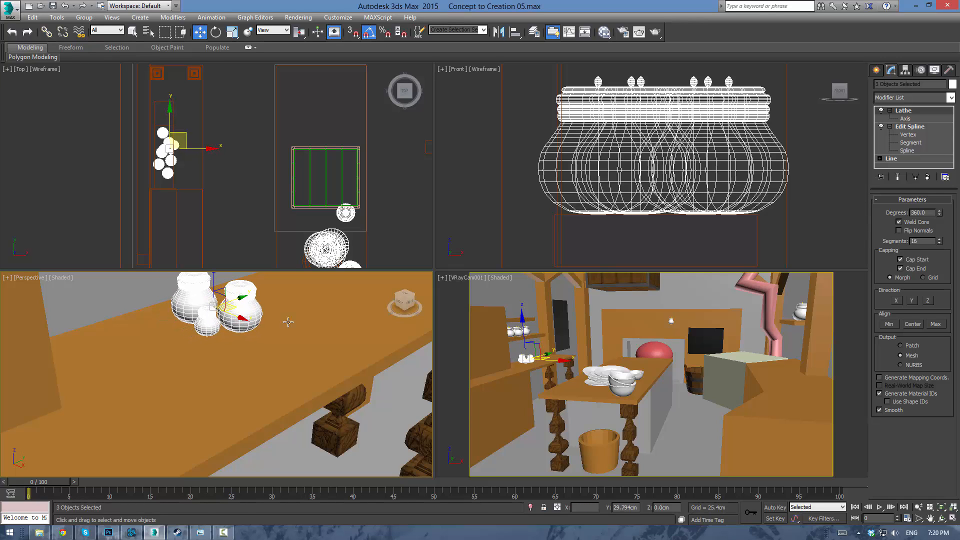
Clear the selection, render the camera view with V-Ray and compare the render with the reference picture hansel and gretel house.jpg
left_click(565, 318)
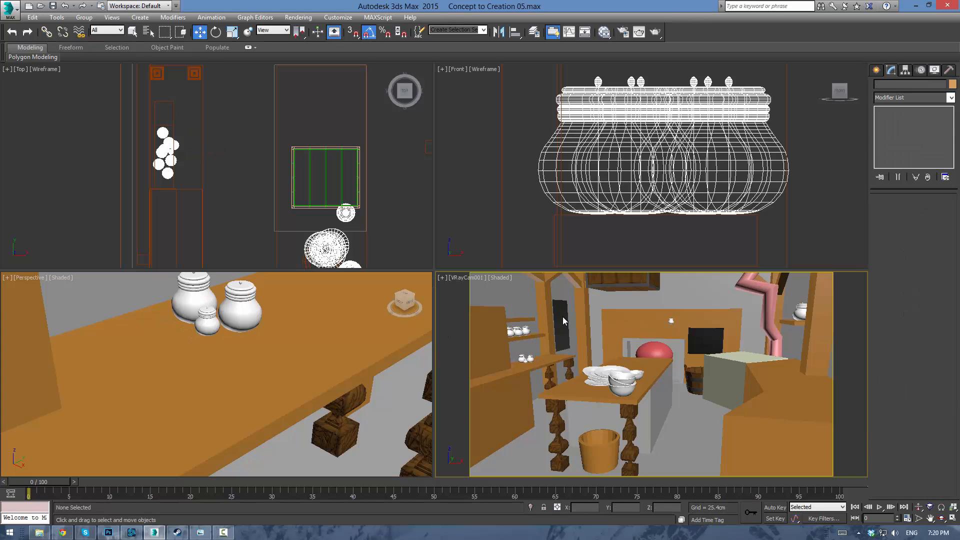
left_click(655, 32)
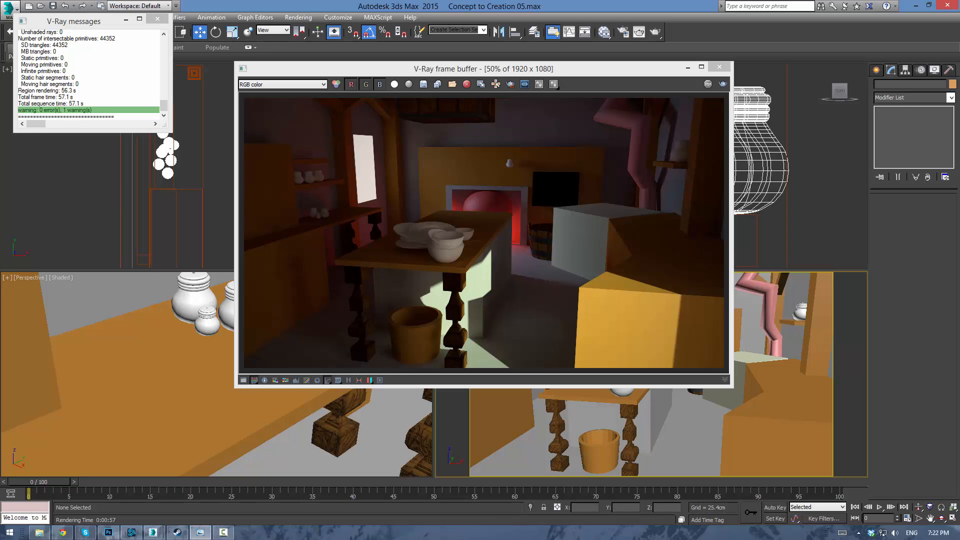
left_click_drag(0, 75, 598, 19)
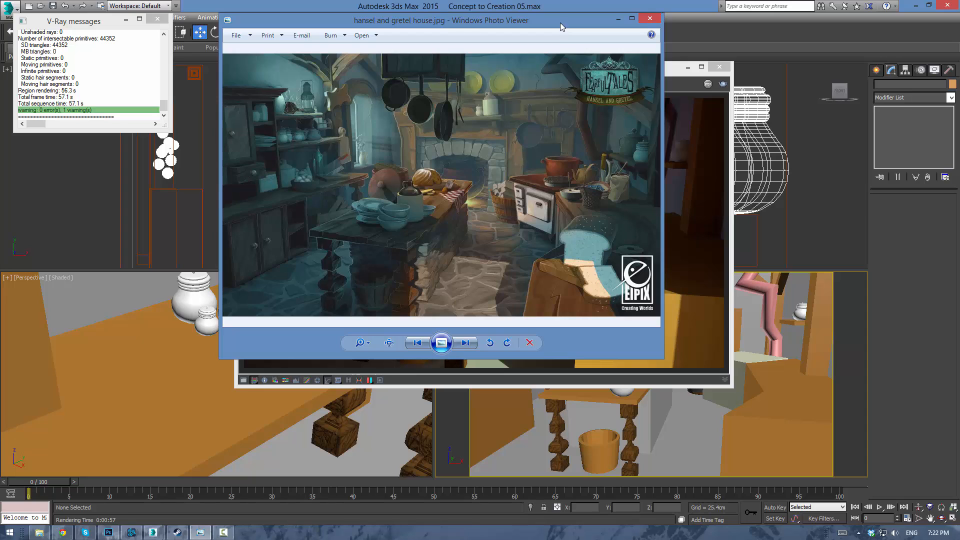
left_click_drag(560, 23, 0, 63)
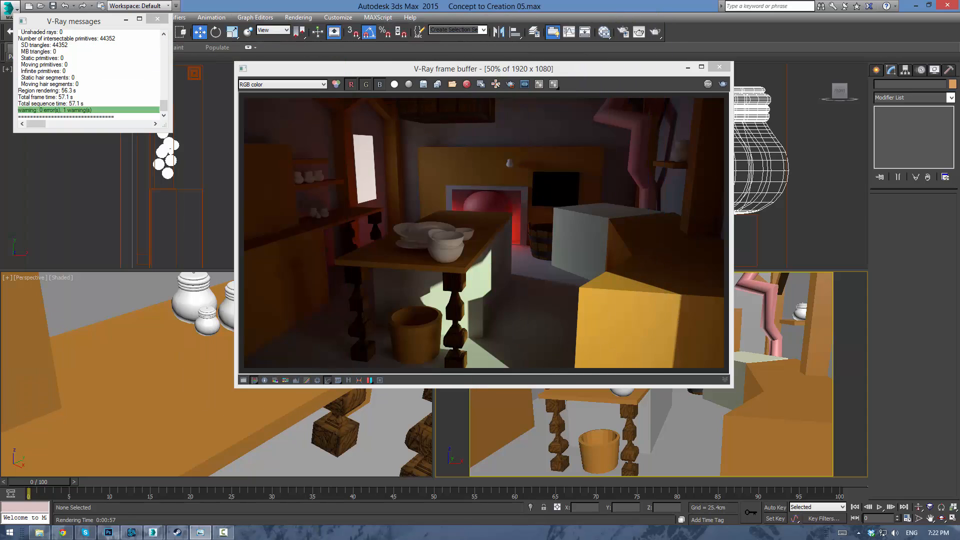